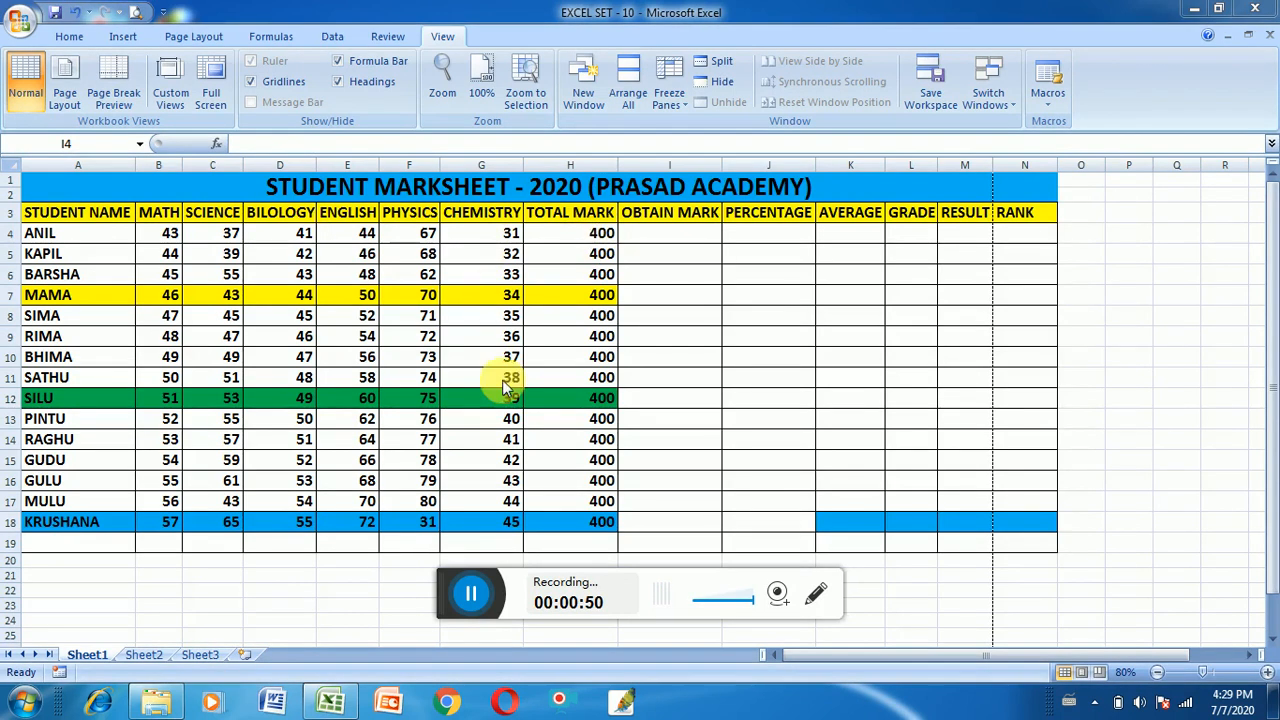
{"action": "left_click", "coordinate": [470, 620]}
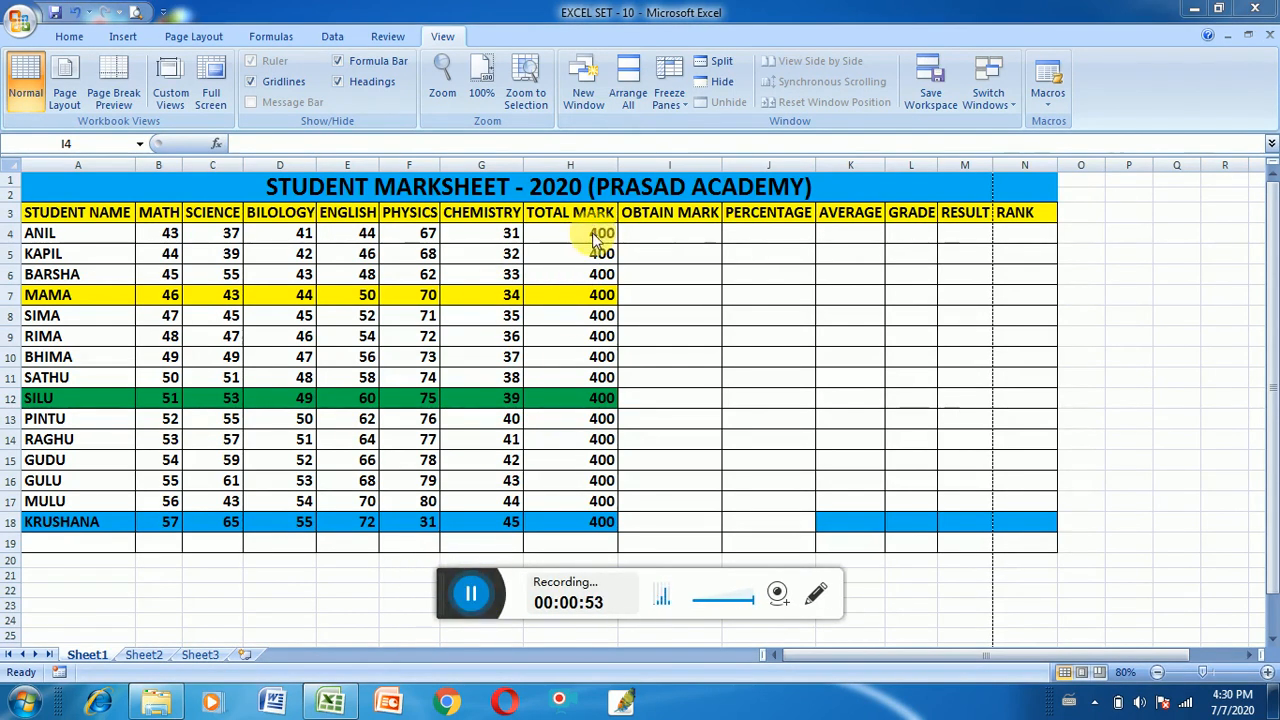
{"action": "key", "text": "shift+Down"}
{"action": "key", "text": "shift+Down"}
{"action": "key", "text": "shift+Down"}
{"action": "key", "text": "shift+Down"}
{"action": "key", "text": "shift+Down"}
{"action": "key", "text": "shift+Down"}
{"action": "key", "text": "shift+Down"}
{"action": "key", "text": "shift+Down"}
{"action": "key", "text": "shift+Down"}
{"action": "key", "text": "shift+Down"}
{"action": "key", "text": "shift+Down"}
{"action": "key", "text": "shift+Down"}
{"action": "key", "text": "shift+Down"}
{"action": "key", "text": "shift+Down"}
Step: Set the first student's TOTAL MARK in H4 to 600 and fill it down the column to row 18
{"action": "left_click", "coordinate": [597, 234]}
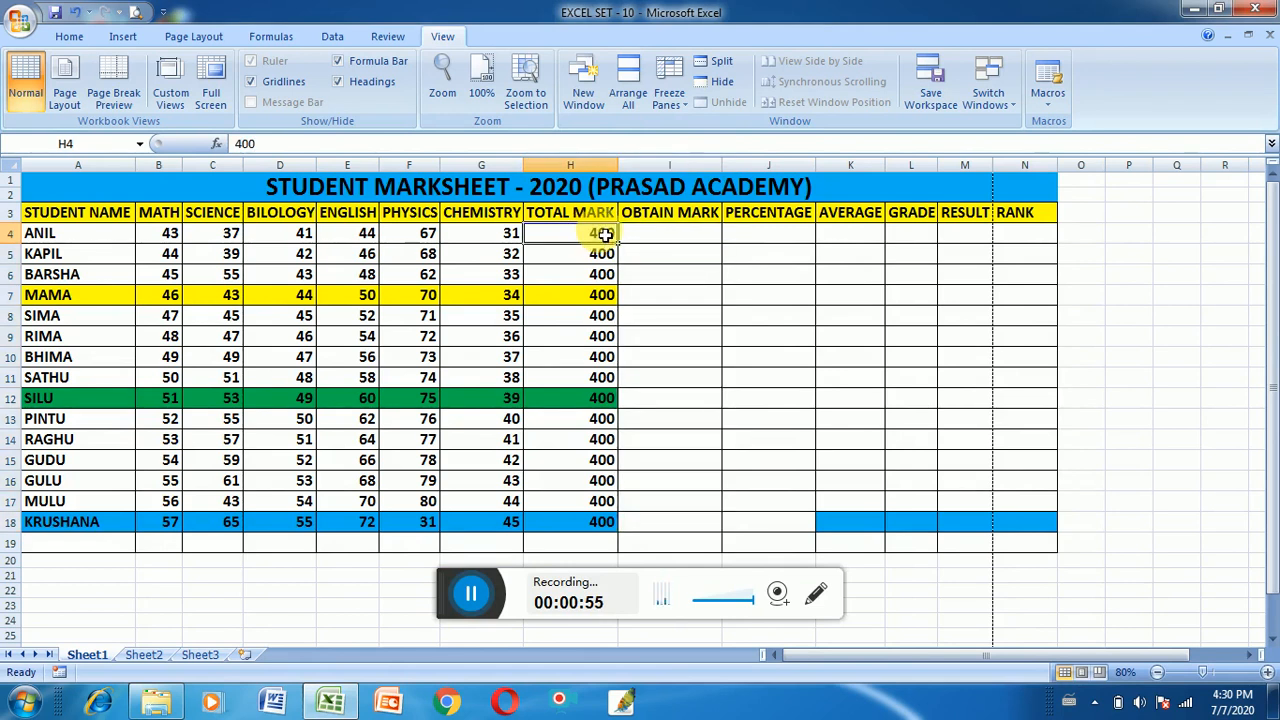
{"action": "type", "text": "60"}
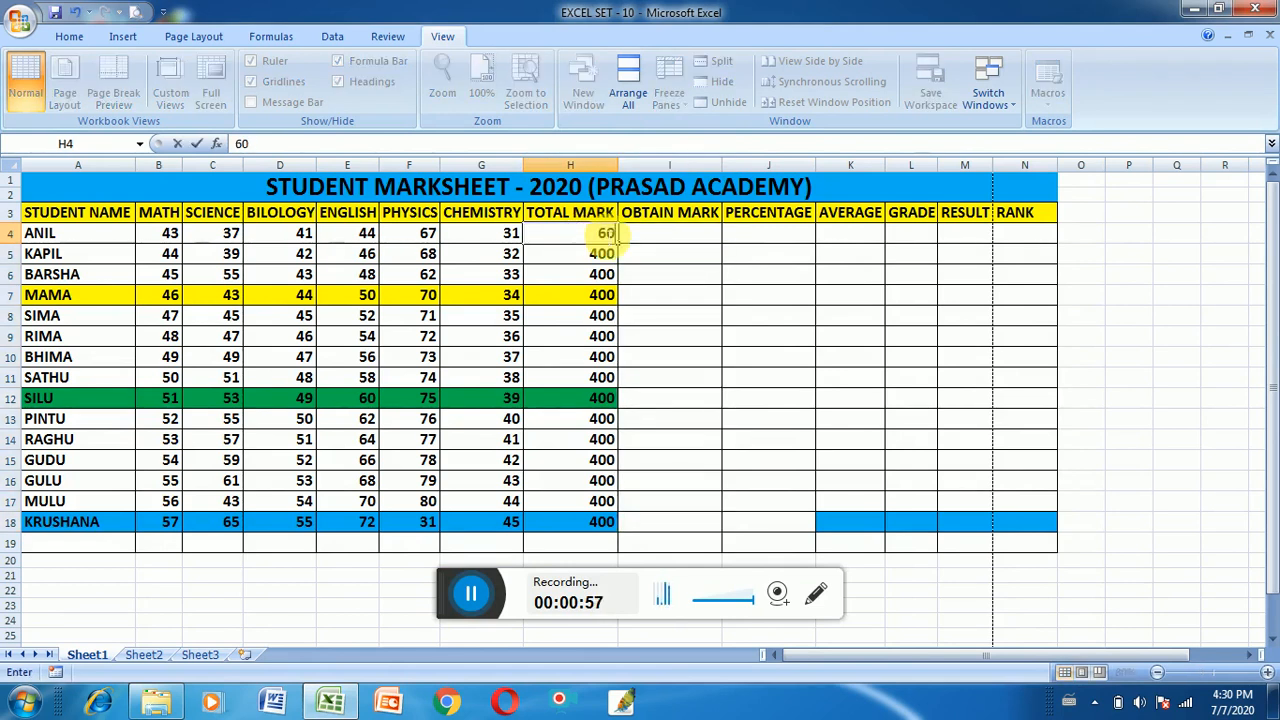
{"action": "type", "text": "0"}
{"action": "left_click_drag", "start_coordinate": [624, 253], "coordinate": [590, 521]}
Step: Calculate OBTAIN MARK in I4 with =SUM(B4:G4) and fill the formula down to row 18
{"action": "left_click", "coordinate": [643, 236]}
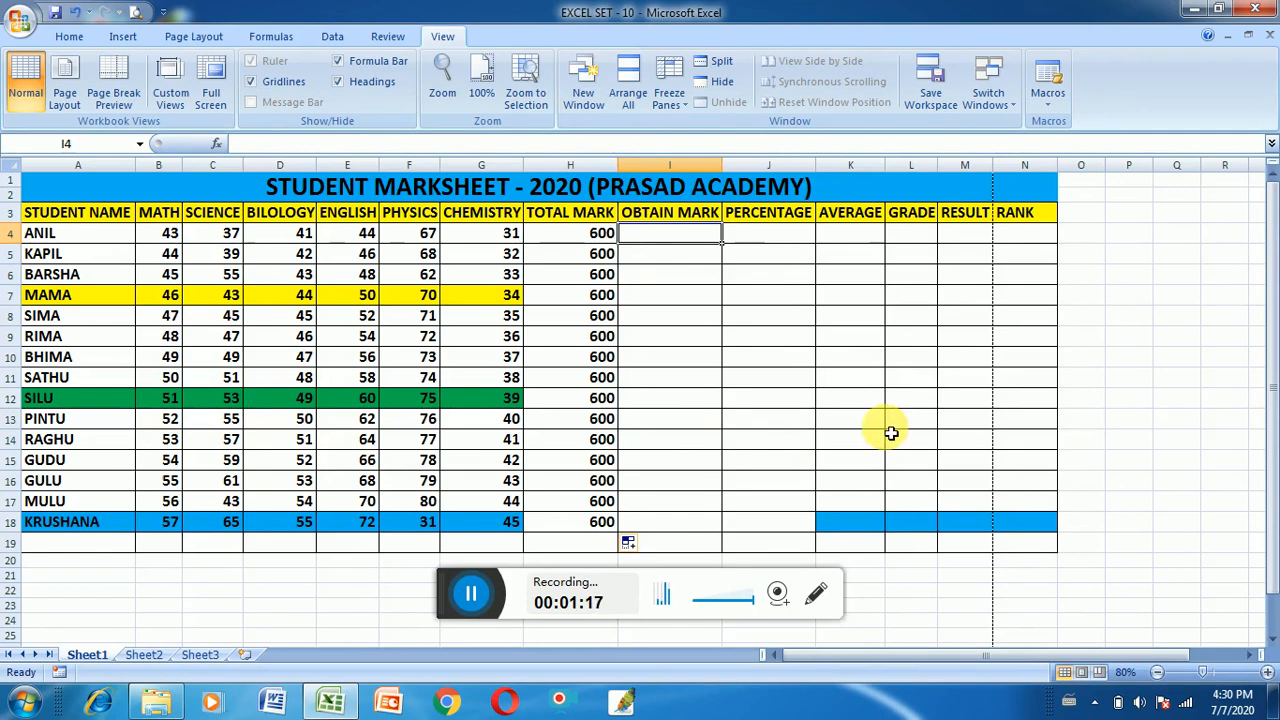
{"action": "type", "text": "="}
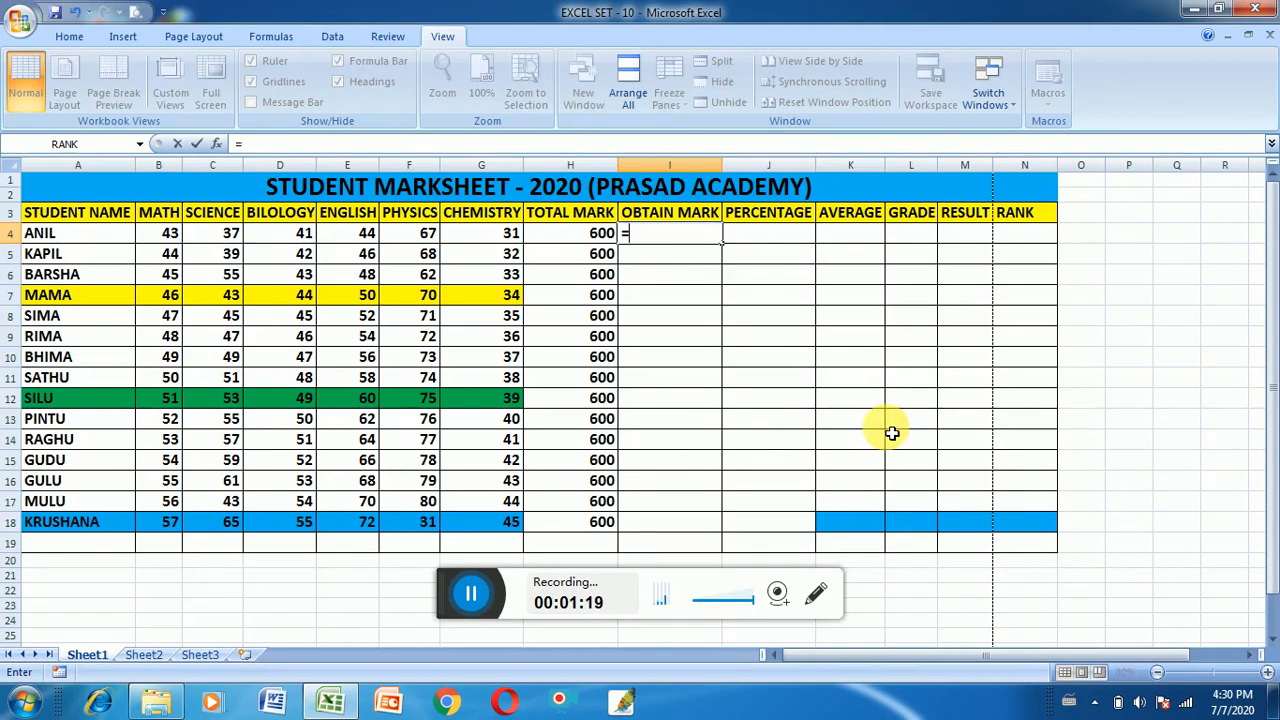
{"action": "type", "text": "sum"}
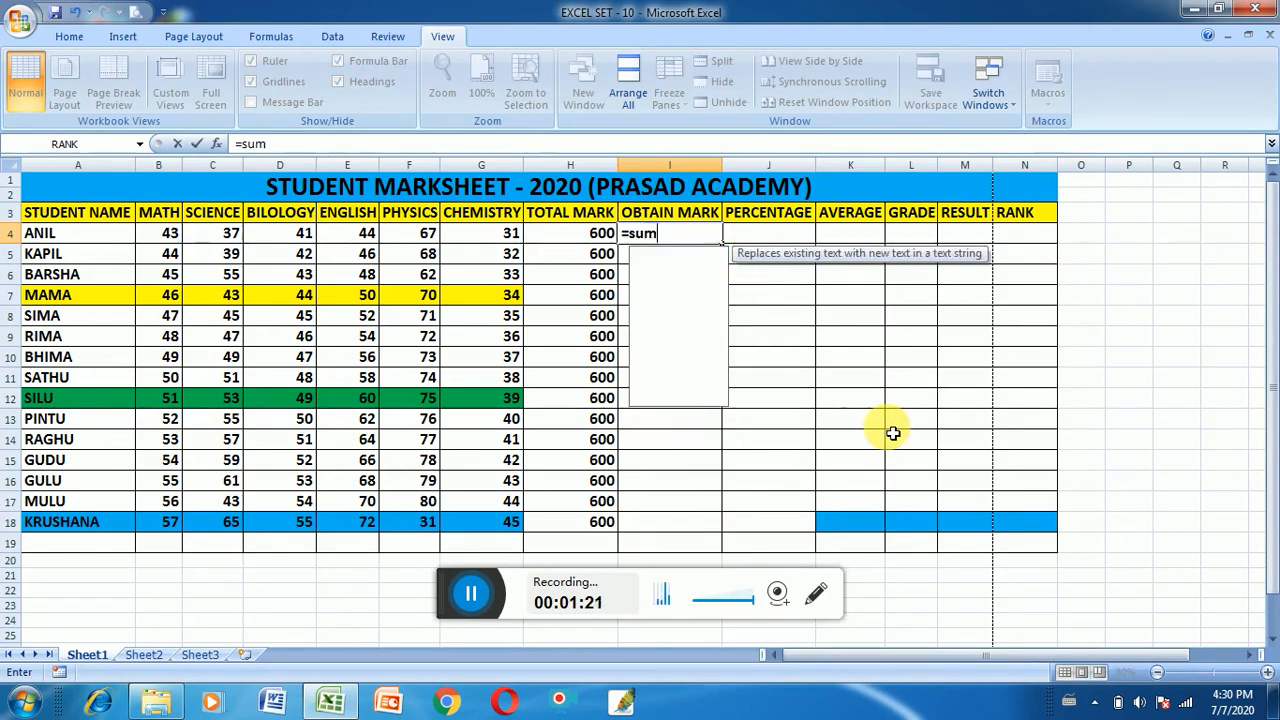
{"action": "type", "text": "("}
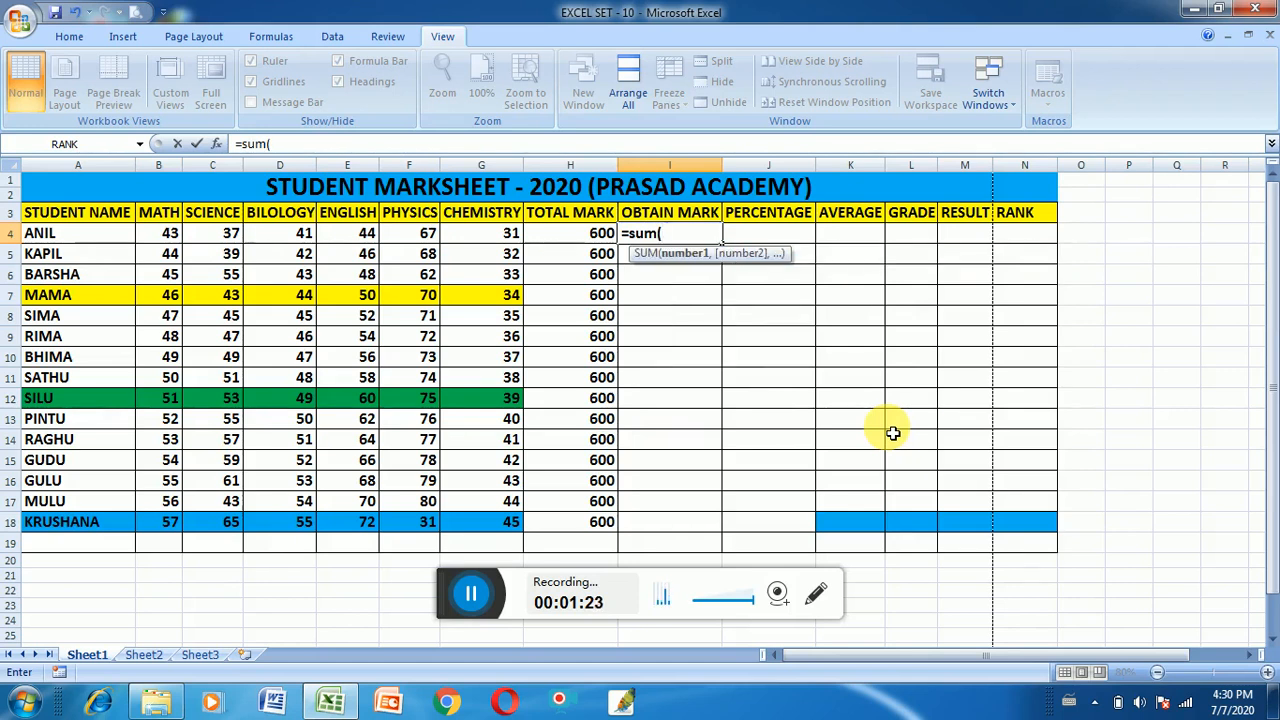
{"action": "left_click_drag", "start_coordinate": [151, 231], "coordinate": [518, 238]}
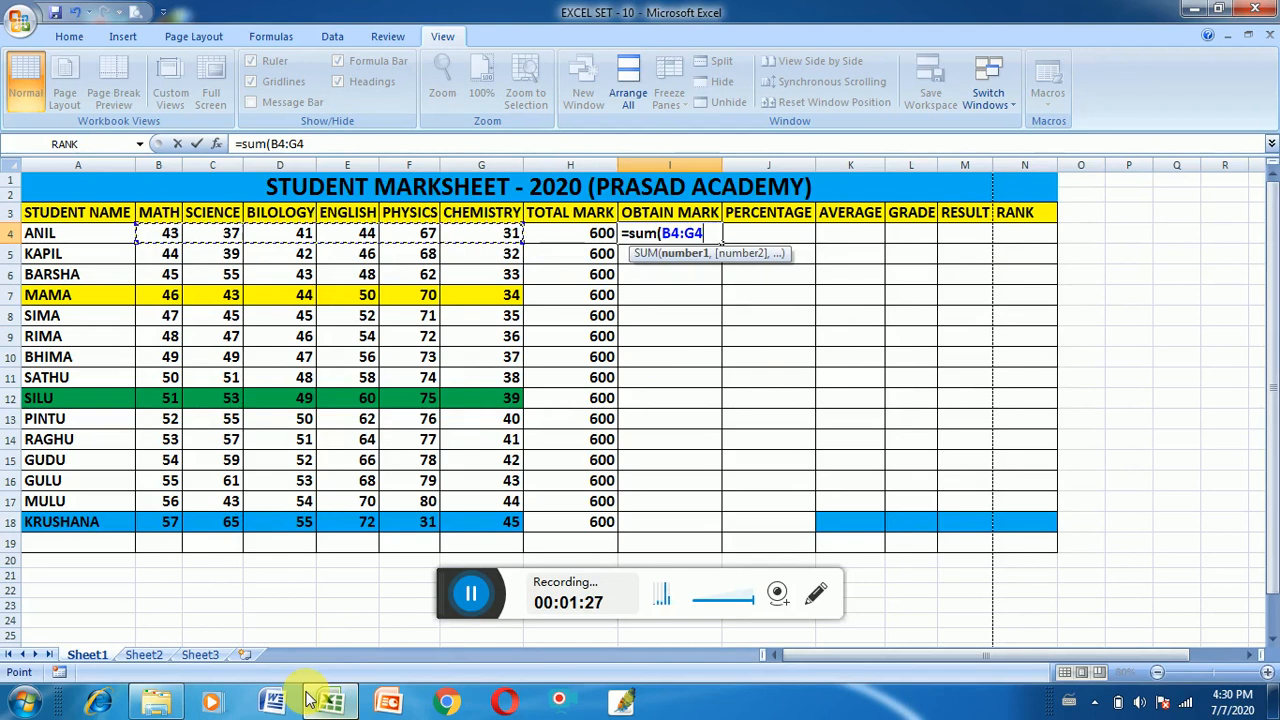
{"action": "type", "text": ")"}
{"action": "key", "text": "Return"}
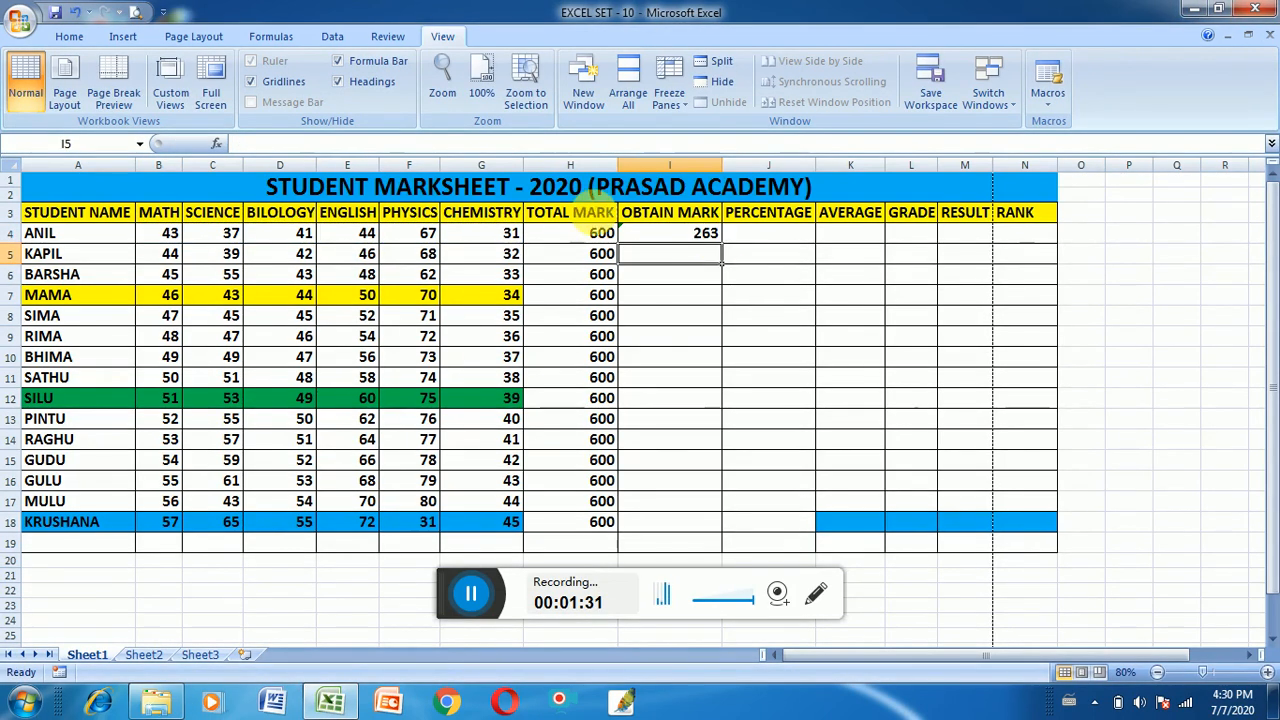
{"action": "left_click", "coordinate": [708, 236]}
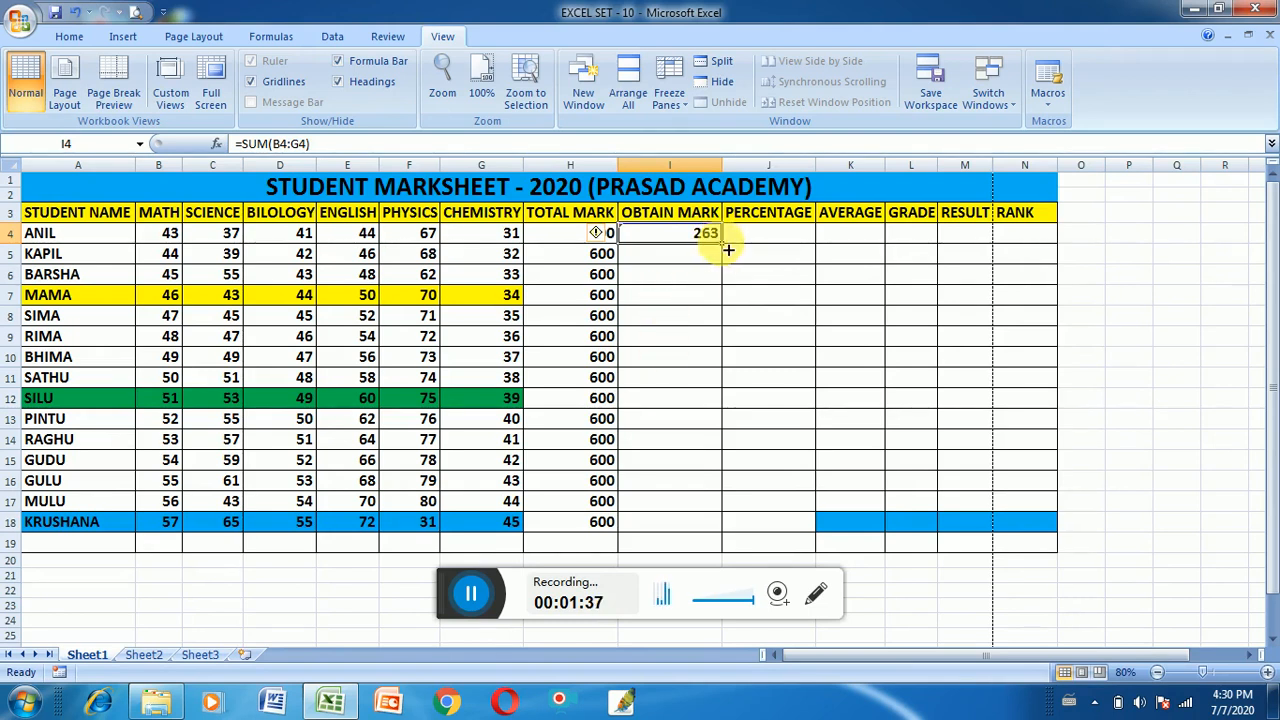
{"action": "double_click", "coordinate": [728, 249]}
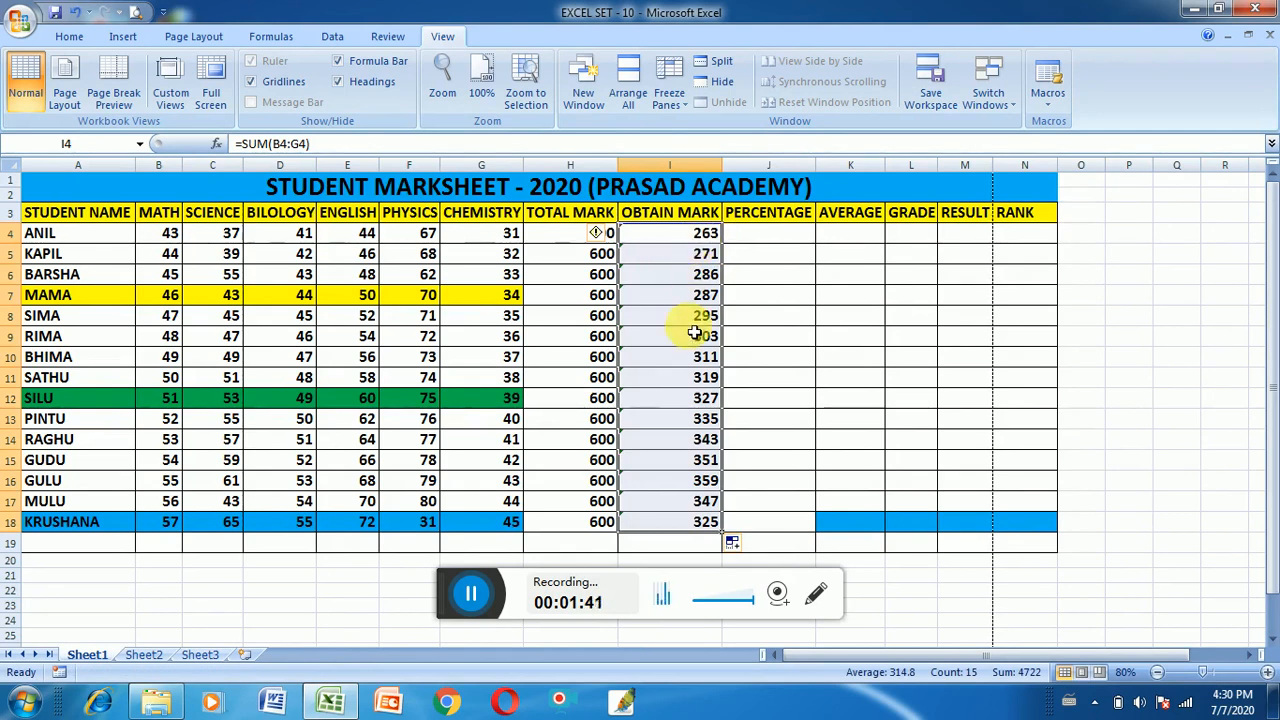
Step: Enter the formula =I4/H4*100 in J4 to calculate the first student's PERCENTAGE
{"action": "left_click", "coordinate": [756, 239]}
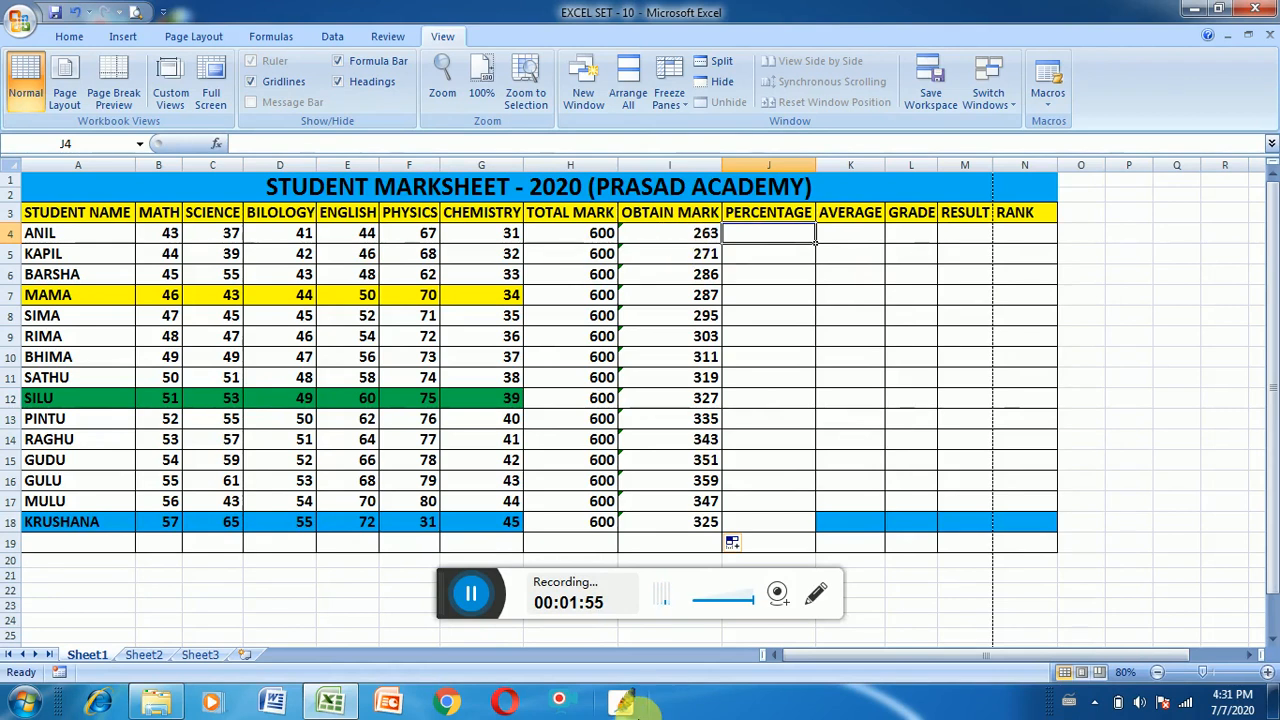
{"action": "type", "text": "="}
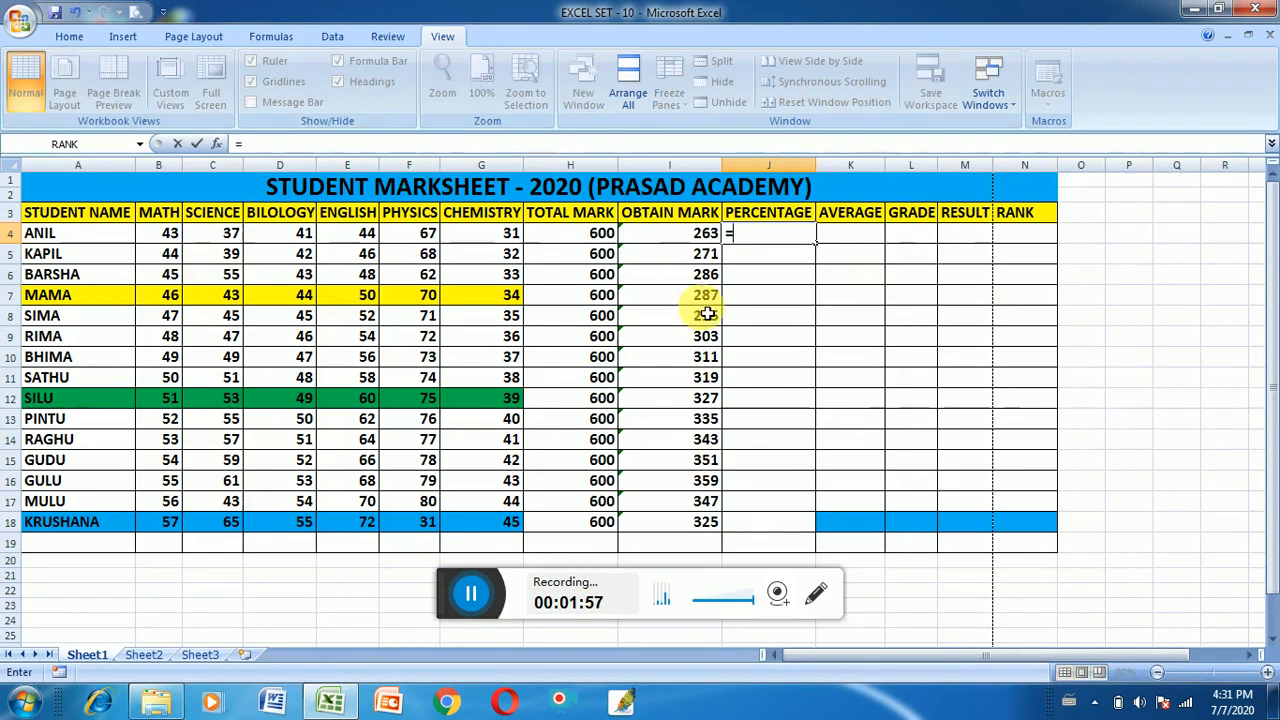
{"action": "left_click", "coordinate": [701, 243]}
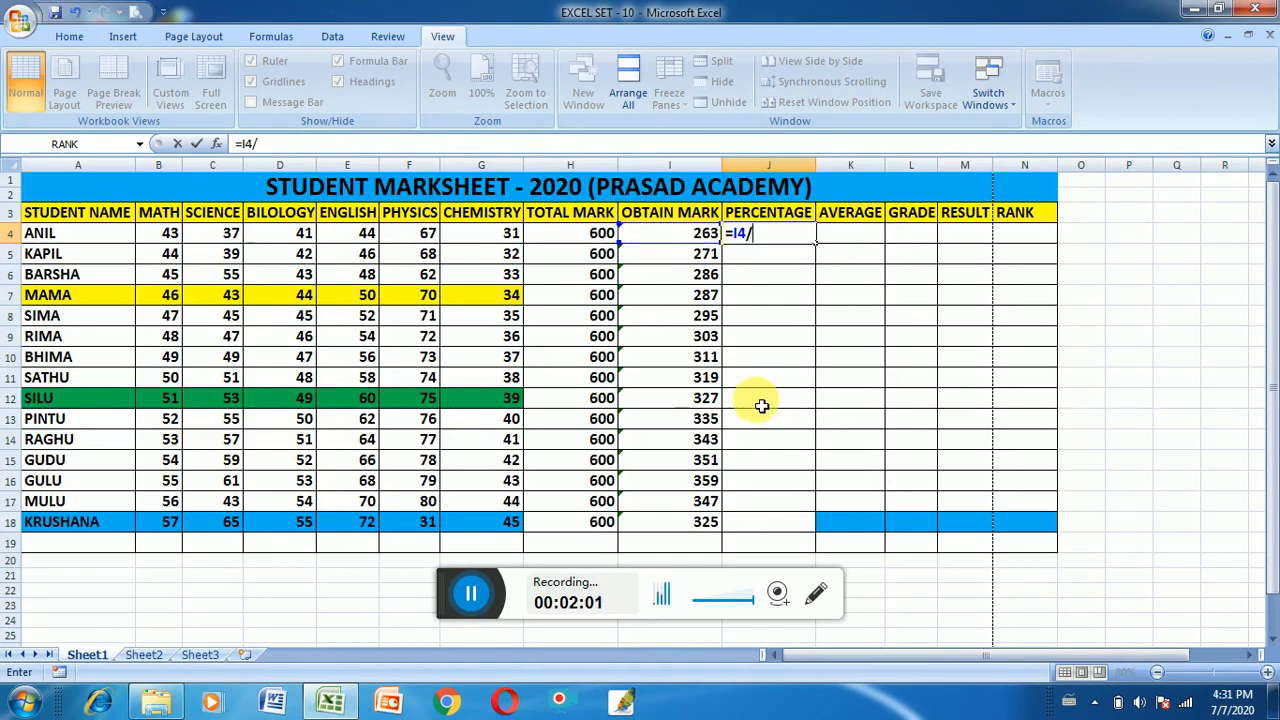
{"action": "type", "text": "/"}
{"action": "left_click", "coordinate": [588, 238]}
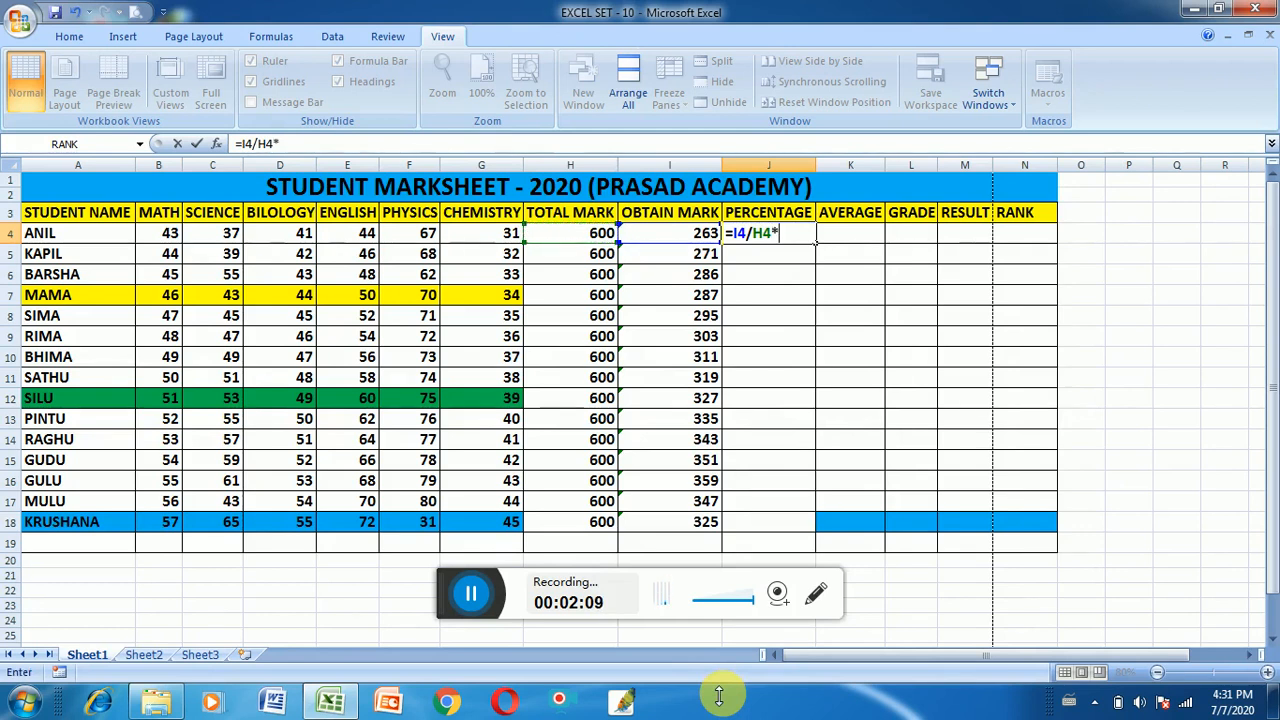
{"action": "type", "text": "100"}
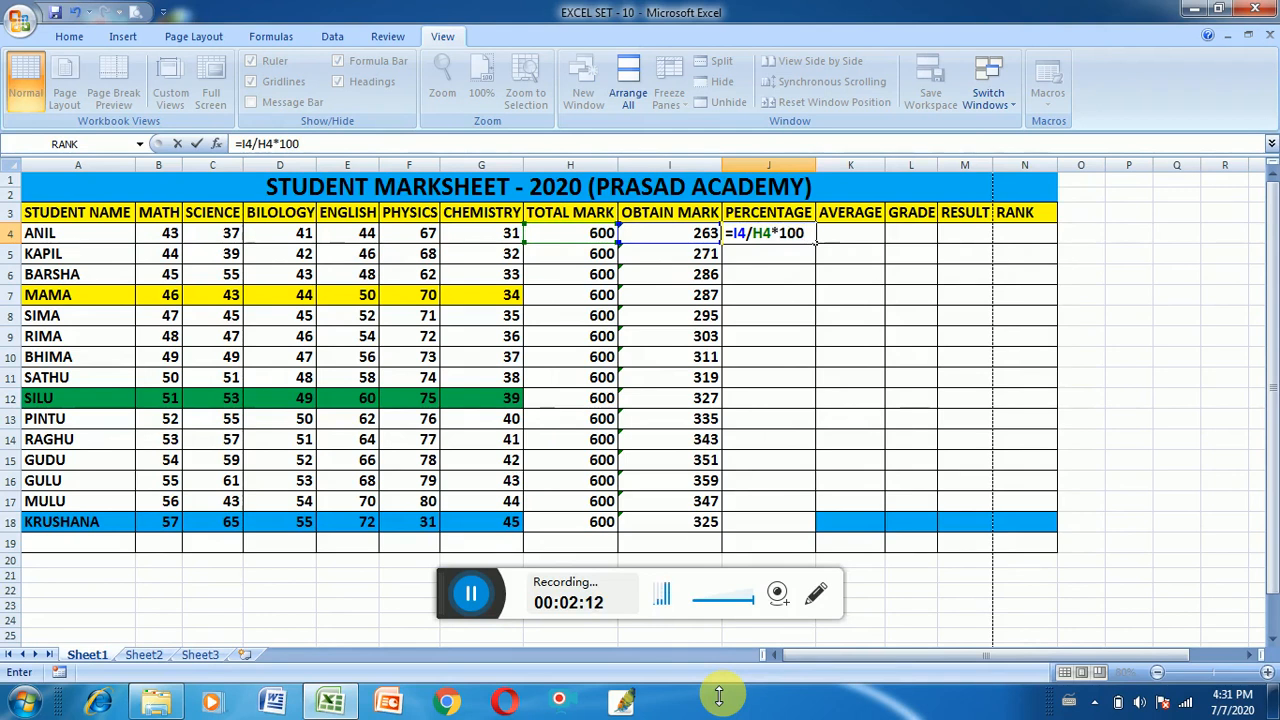
{"action": "key", "text": "Return"}
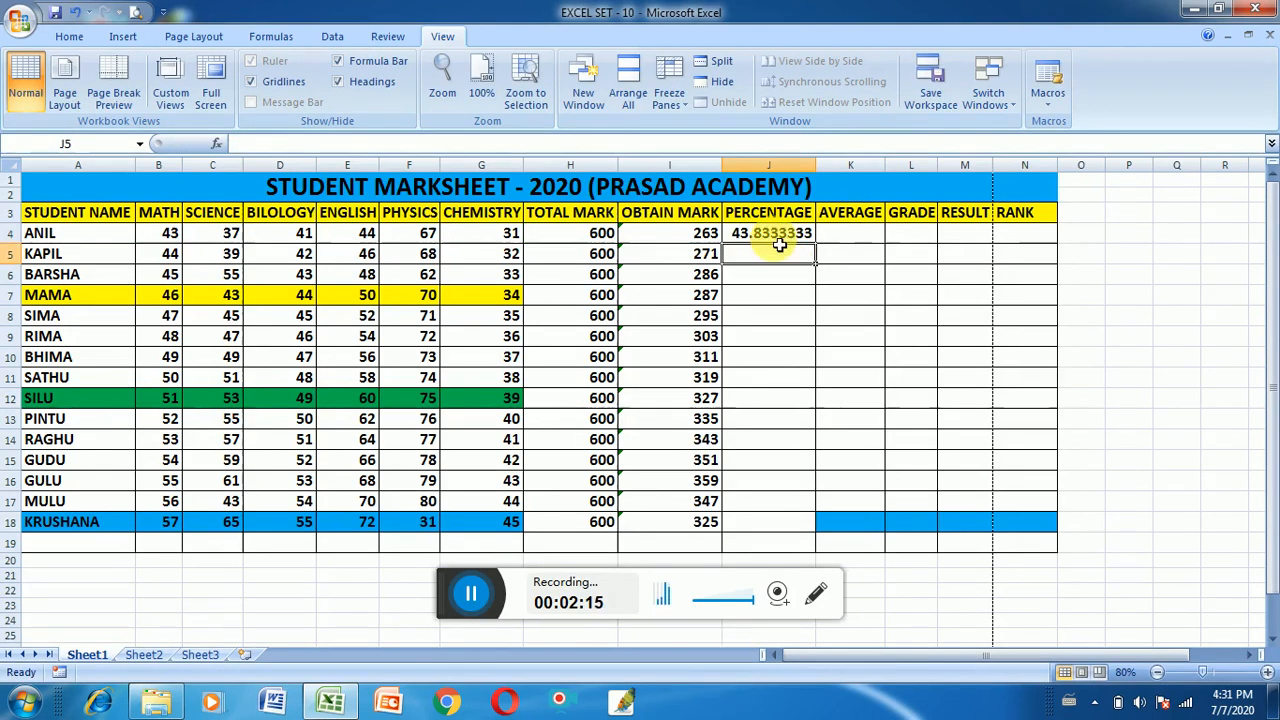
Step: Reduce the percentage in J4 to two decimal places and fill the formula down to row 18
{"action": "left_click", "coordinate": [72, 37]}
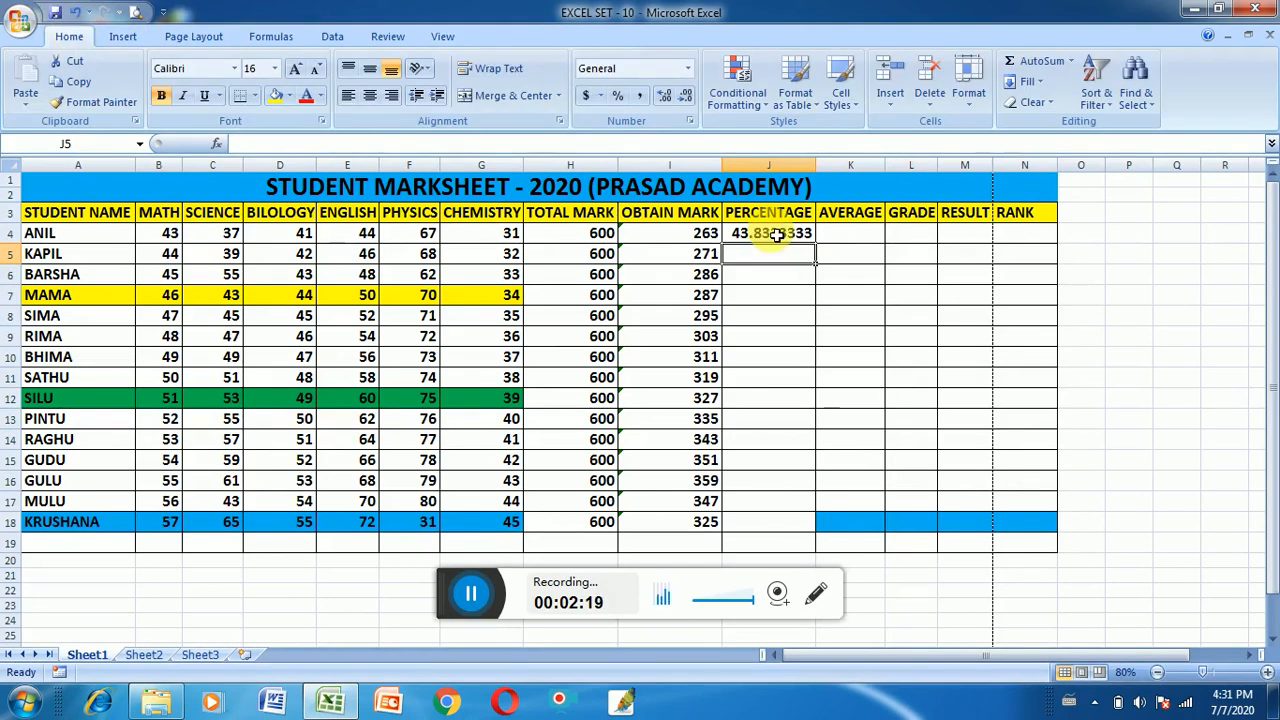
{"action": "left_click", "coordinate": [773, 238]}
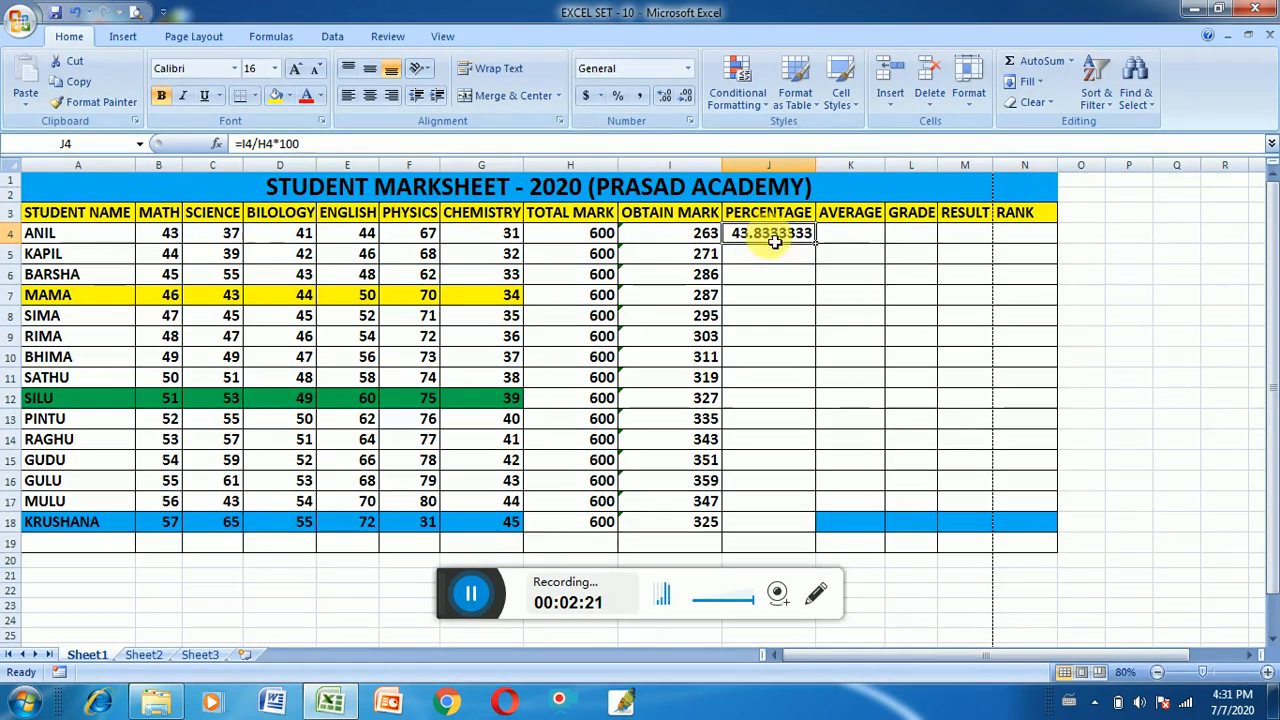
{"action": "left_click", "coordinate": [686, 96]}
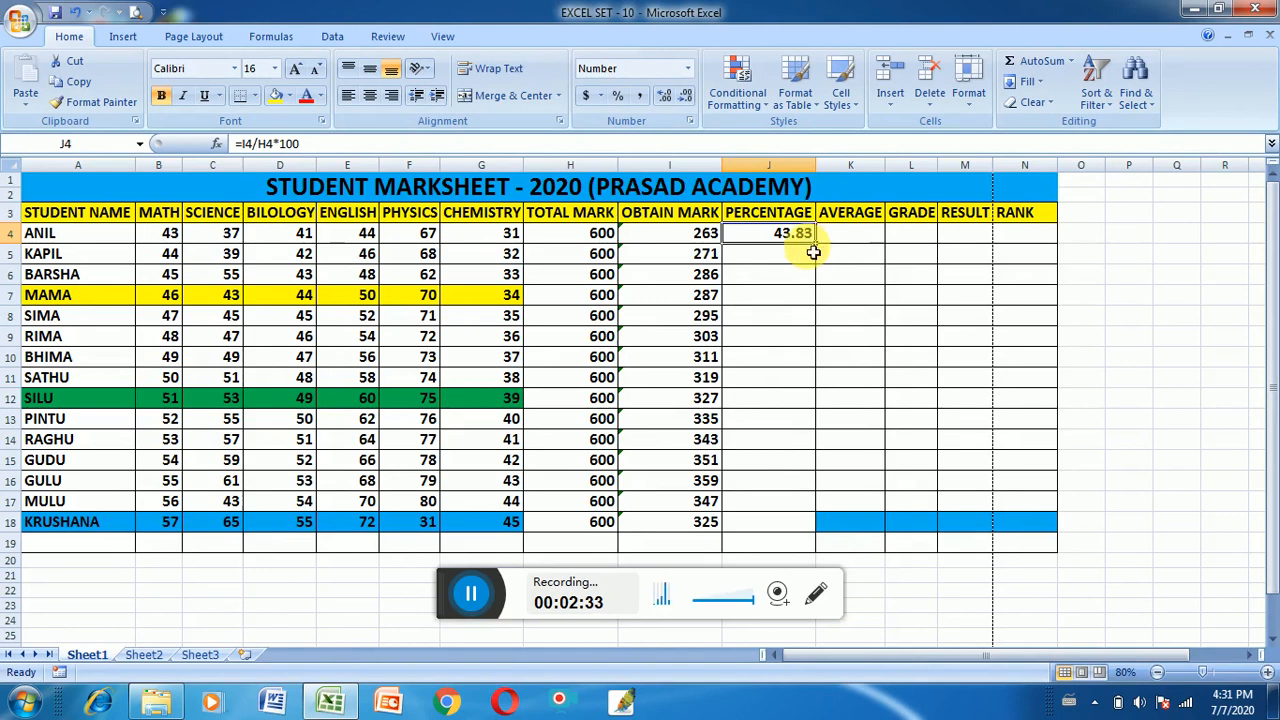
{"action": "left_click_drag", "start_coordinate": [821, 252], "coordinate": [781, 531]}
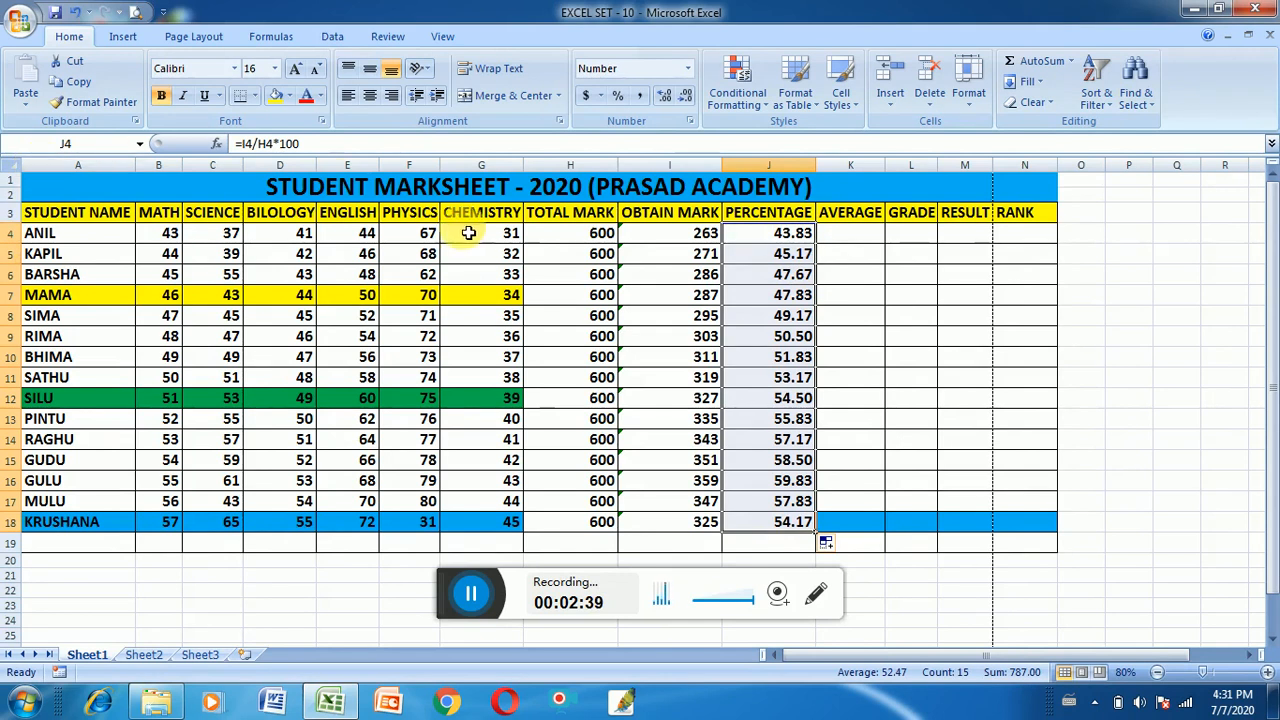
Step: Calculate AVERAGE in K4 with =AVERAGE(B4:G4) and fill the formula down to row 18
{"action": "left_click", "coordinate": [846, 233]}
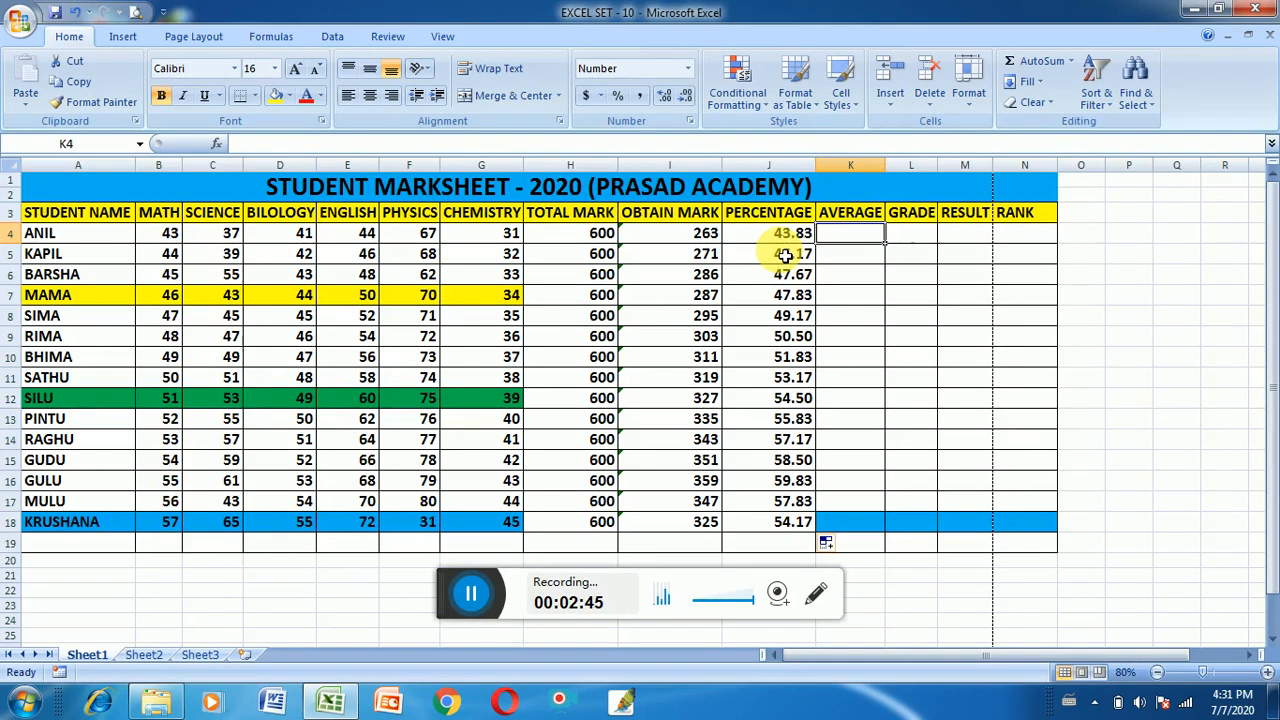
{"action": "type", "text": "=averag"}
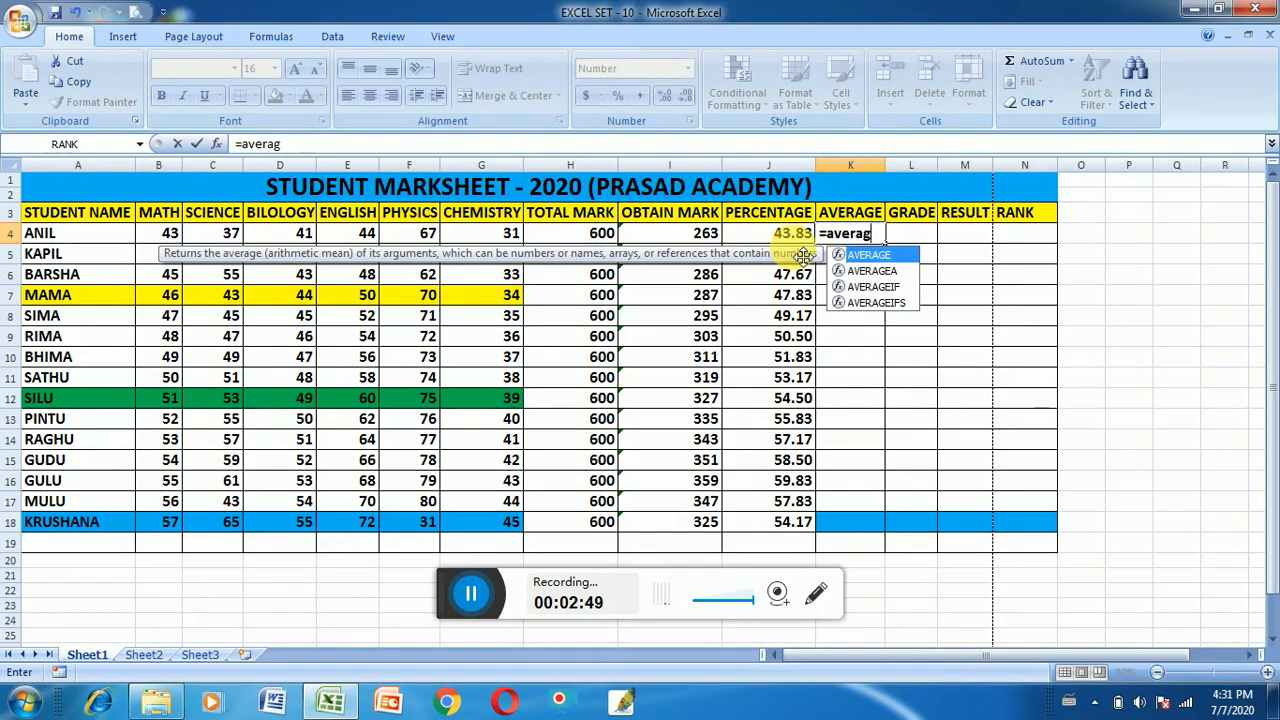
{"action": "type", "text": "e("}
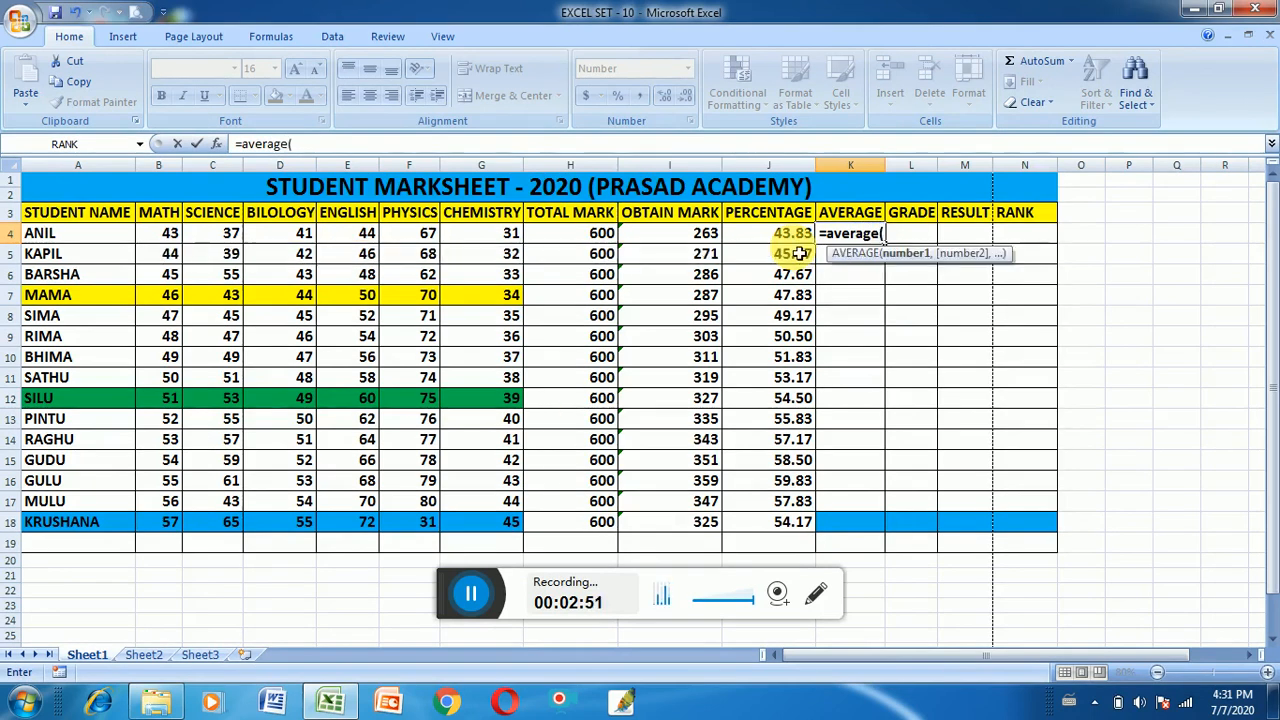
{"action": "left_click_drag", "start_coordinate": [170, 236], "coordinate": [497, 239]}
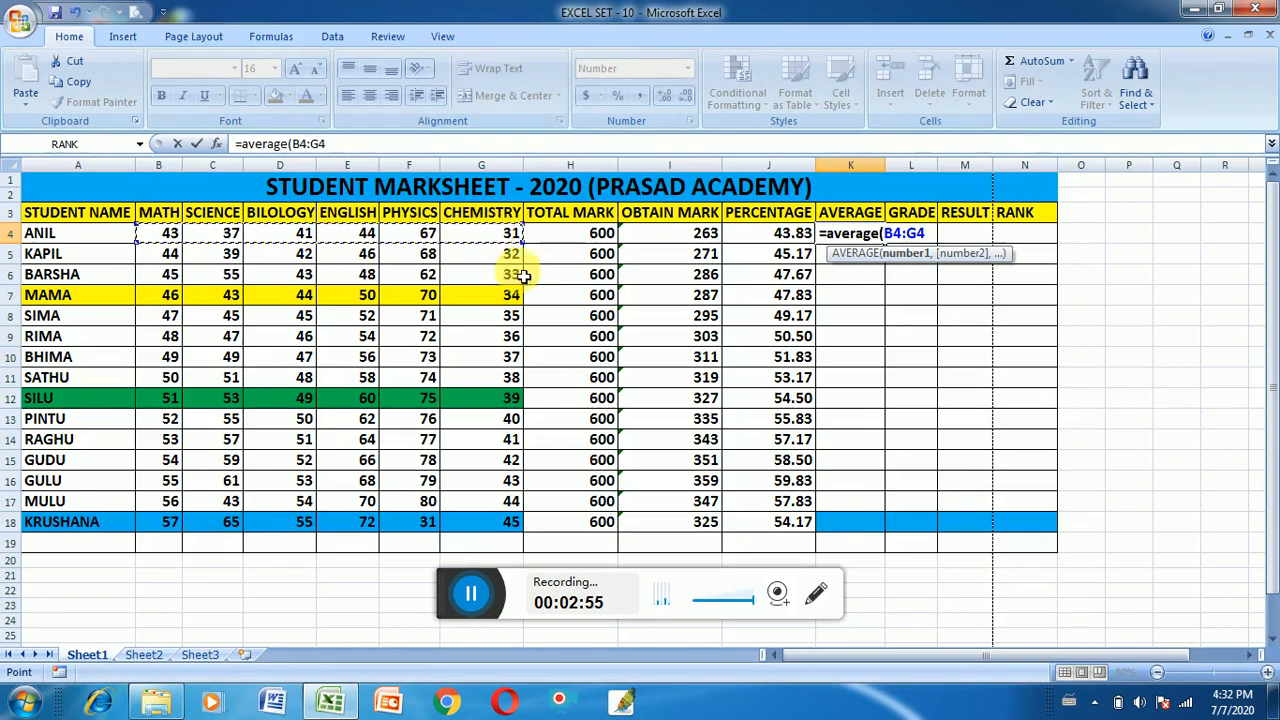
{"action": "type", "text": ")"}
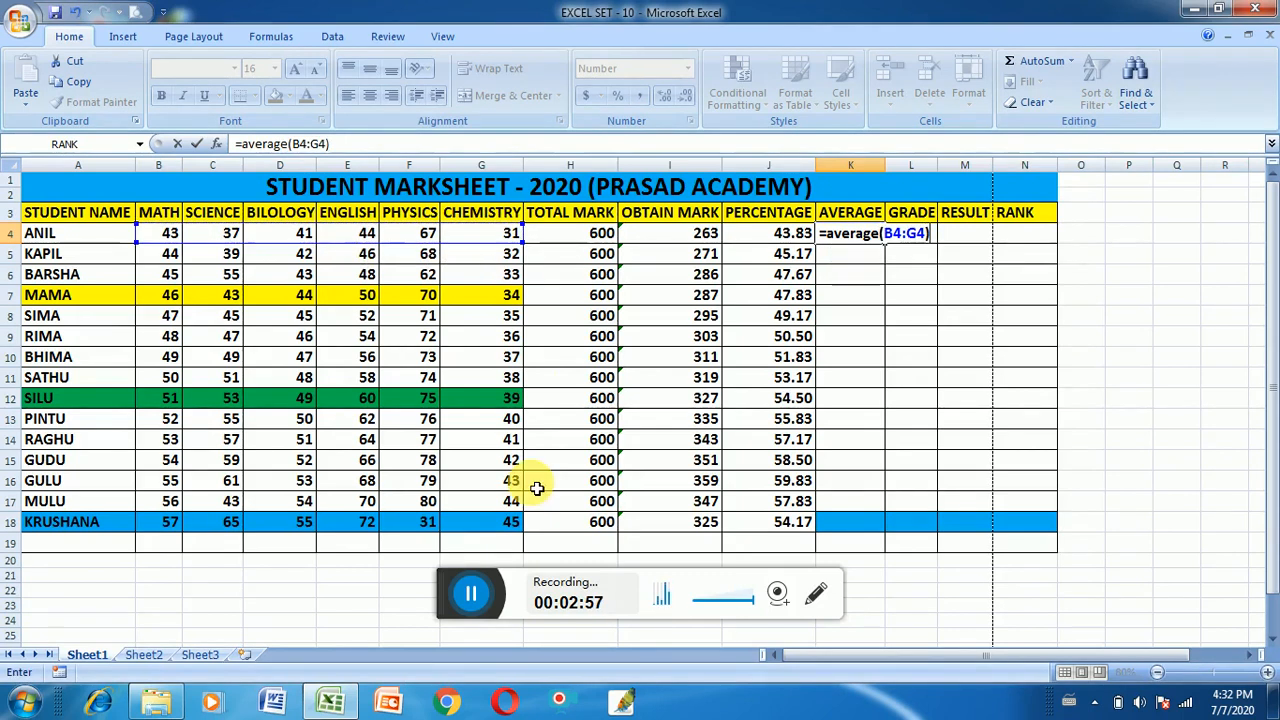
{"action": "key", "text": "Return"}
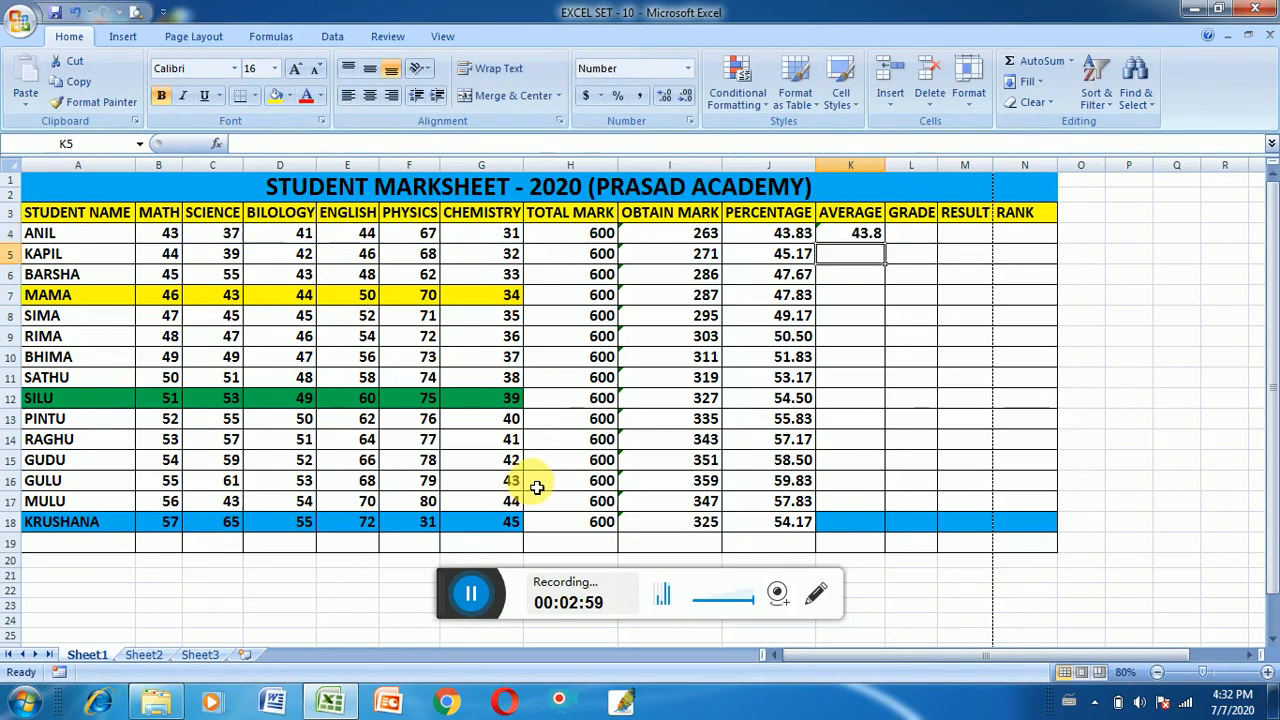
{"action": "left_click", "coordinate": [864, 238]}
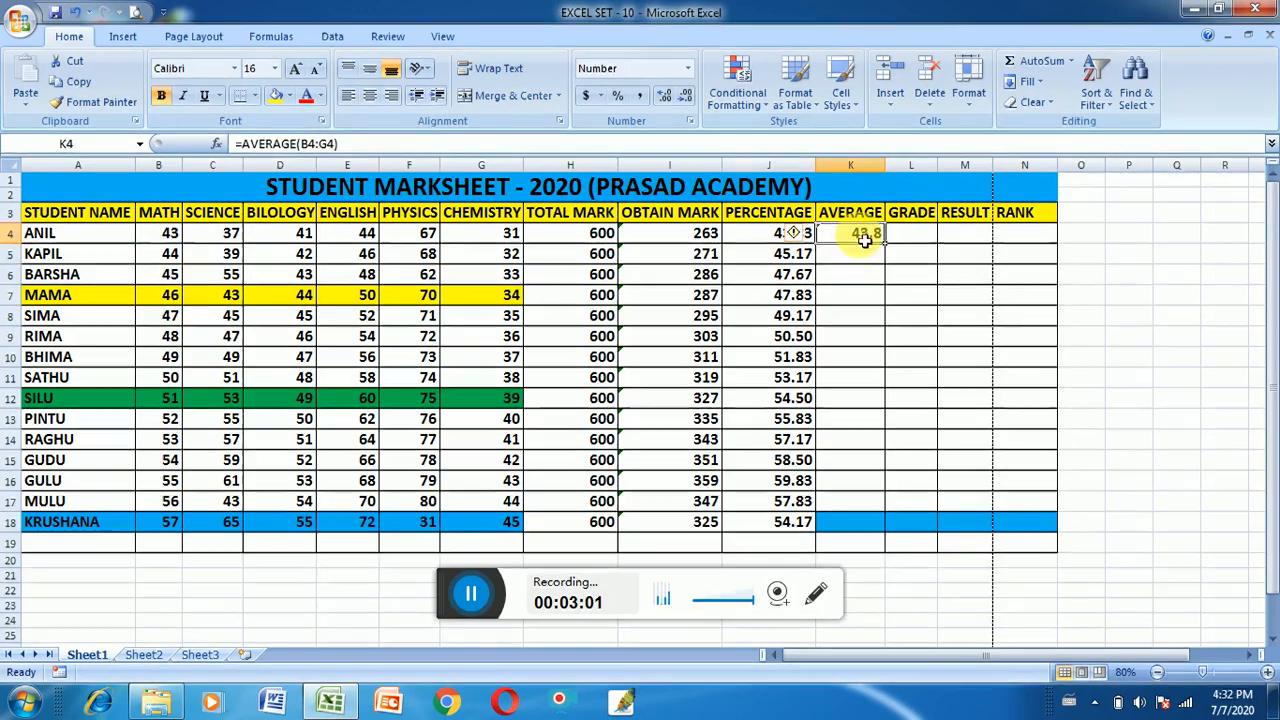
{"action": "double_click", "coordinate": [890, 248]}
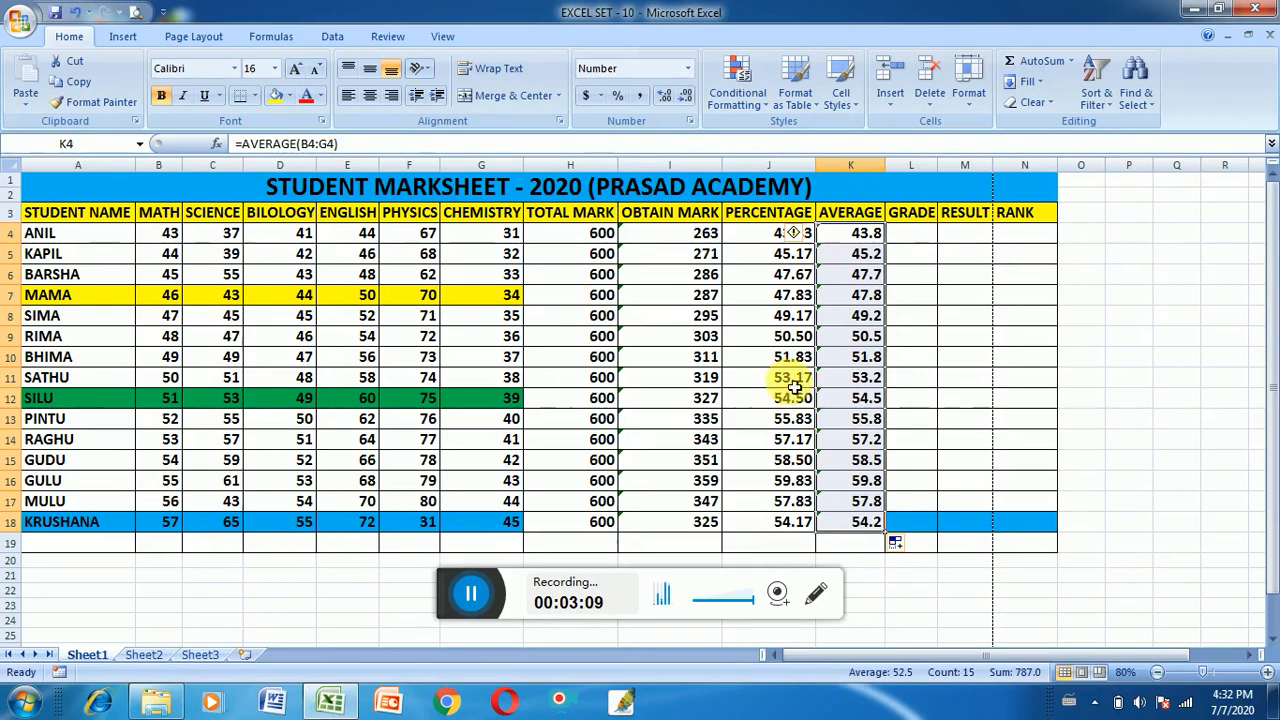
Step: Start the GRADE formula in L4 with =if(J4>=53,"A", to grade percentages of 53 or more as A
{"action": "left_click", "coordinate": [911, 240]}
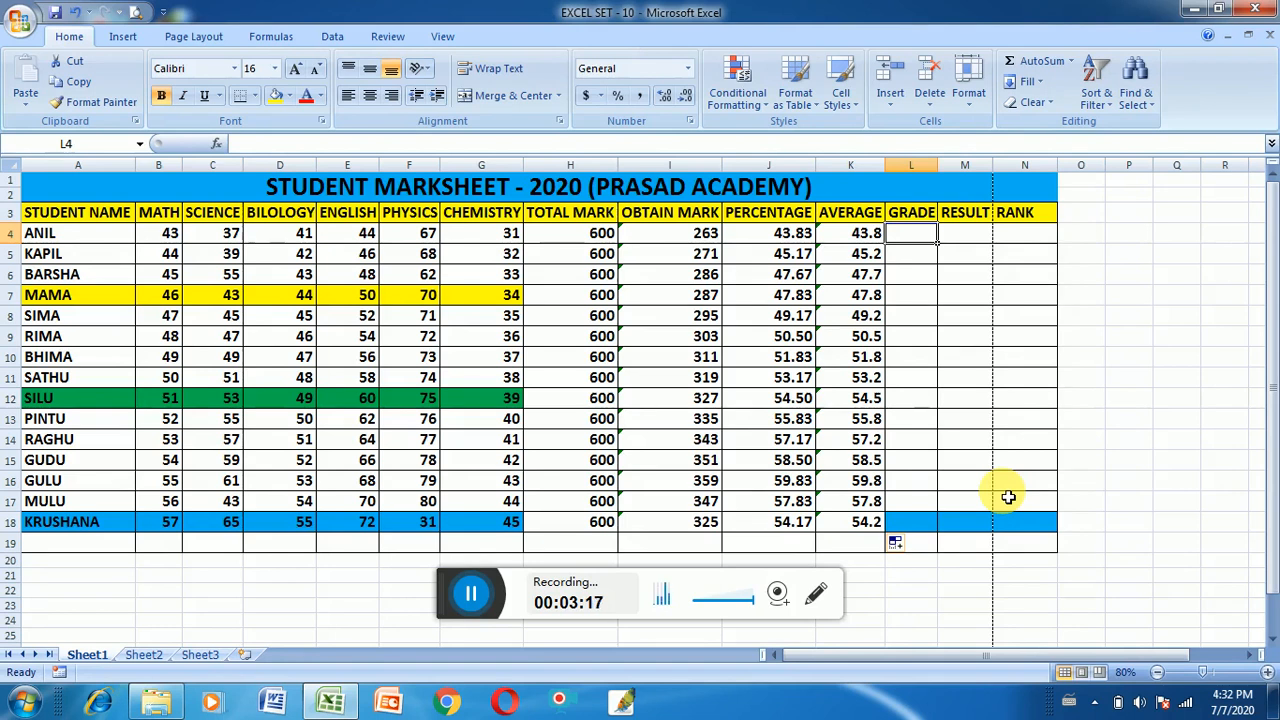
{"action": "type", "text": "="}
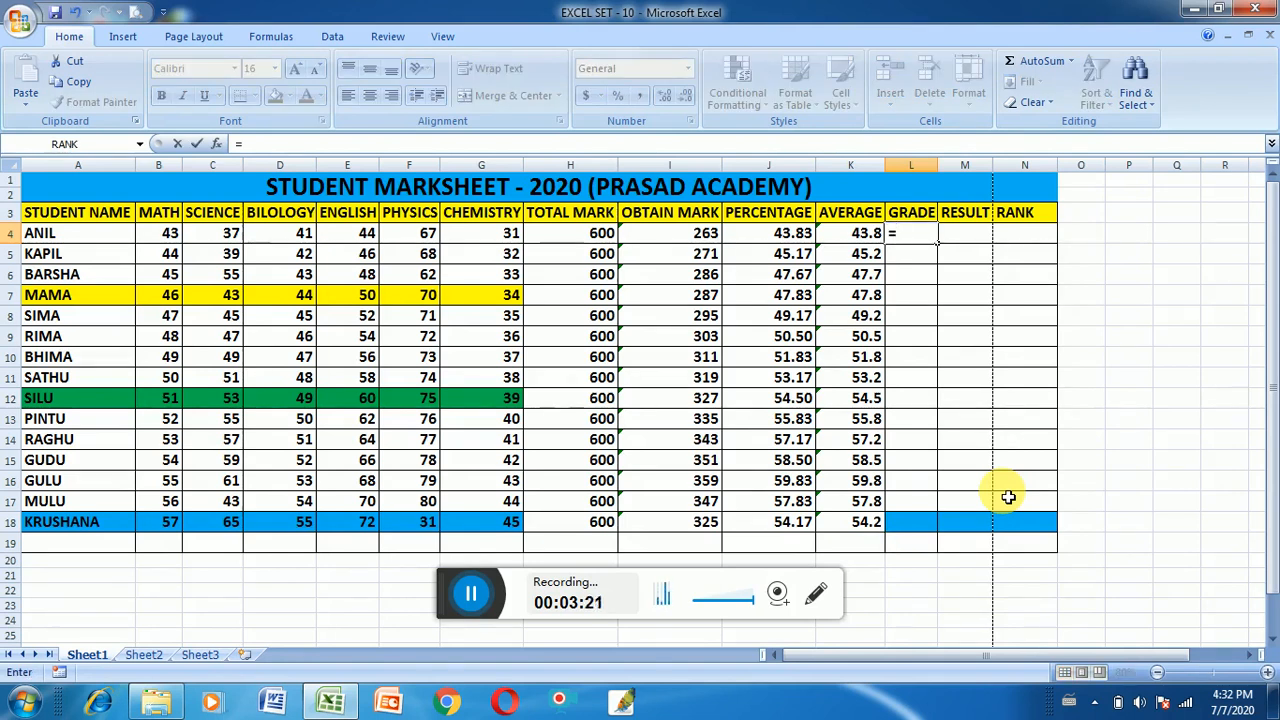
{"action": "type", "text": "if("}
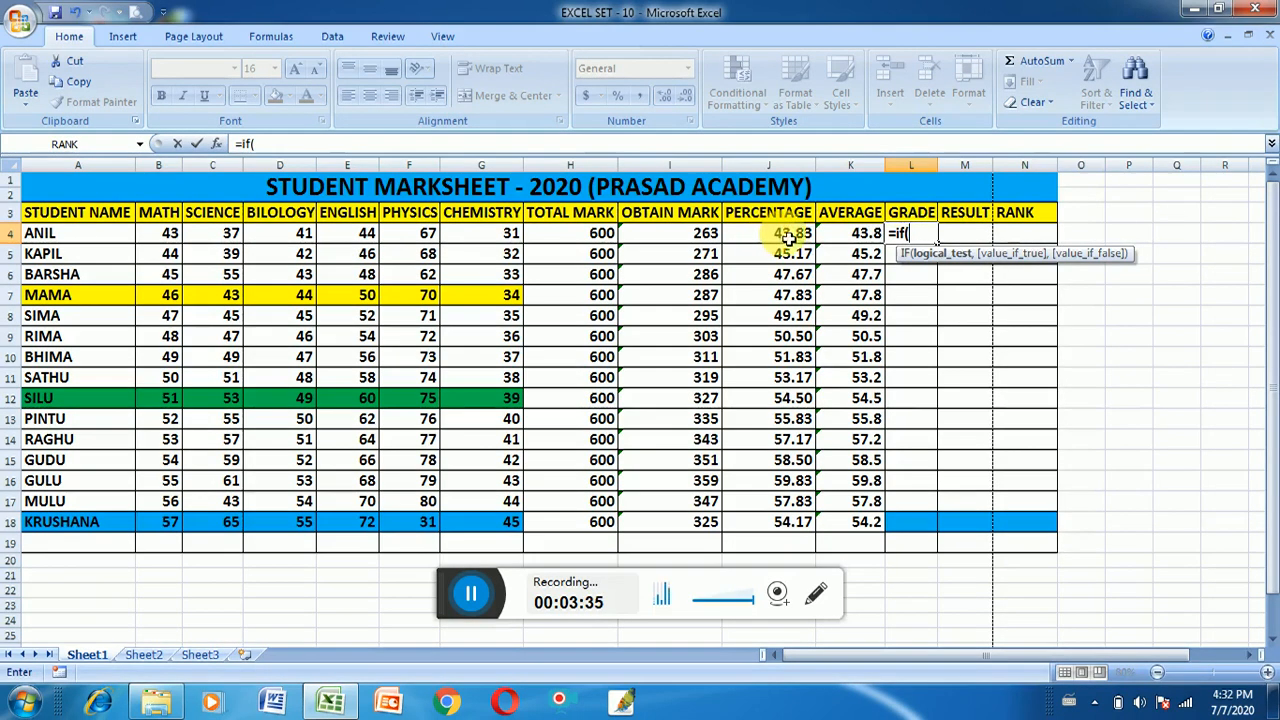
{"action": "left_click", "coordinate": [797, 238]}
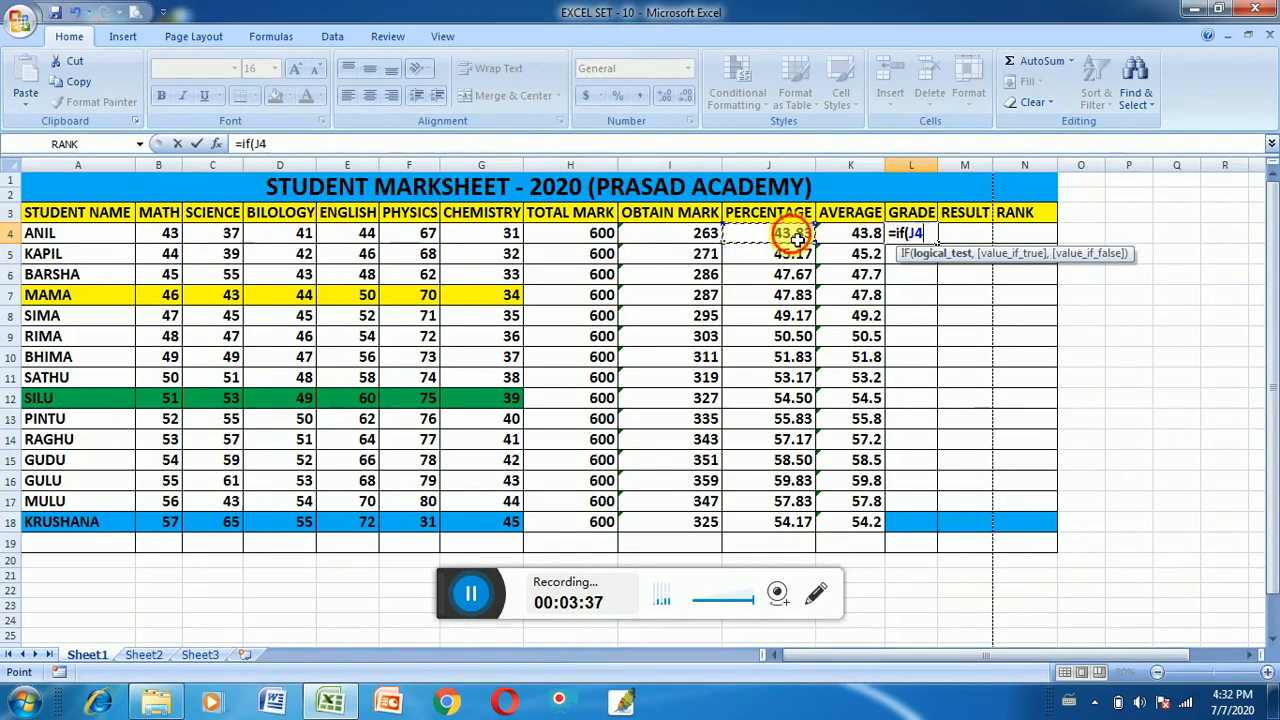
{"action": "type", "text": ">"}
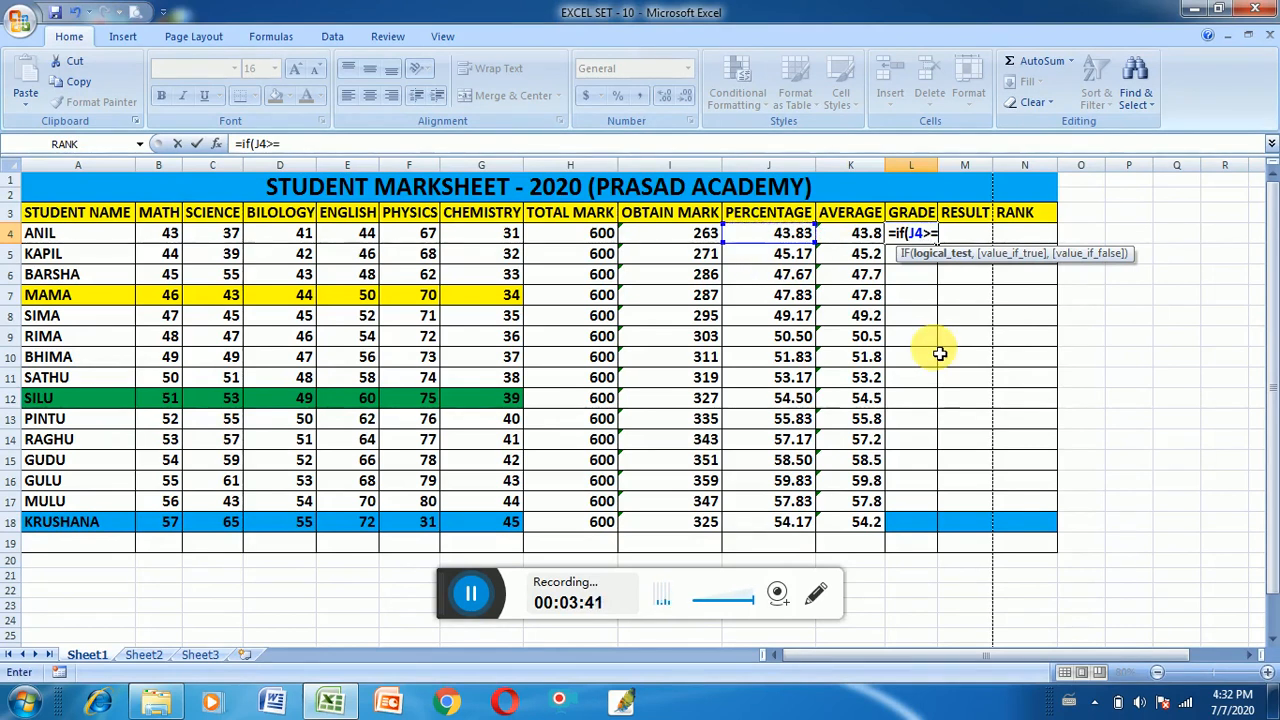
{"action": "type", "text": "=5"}
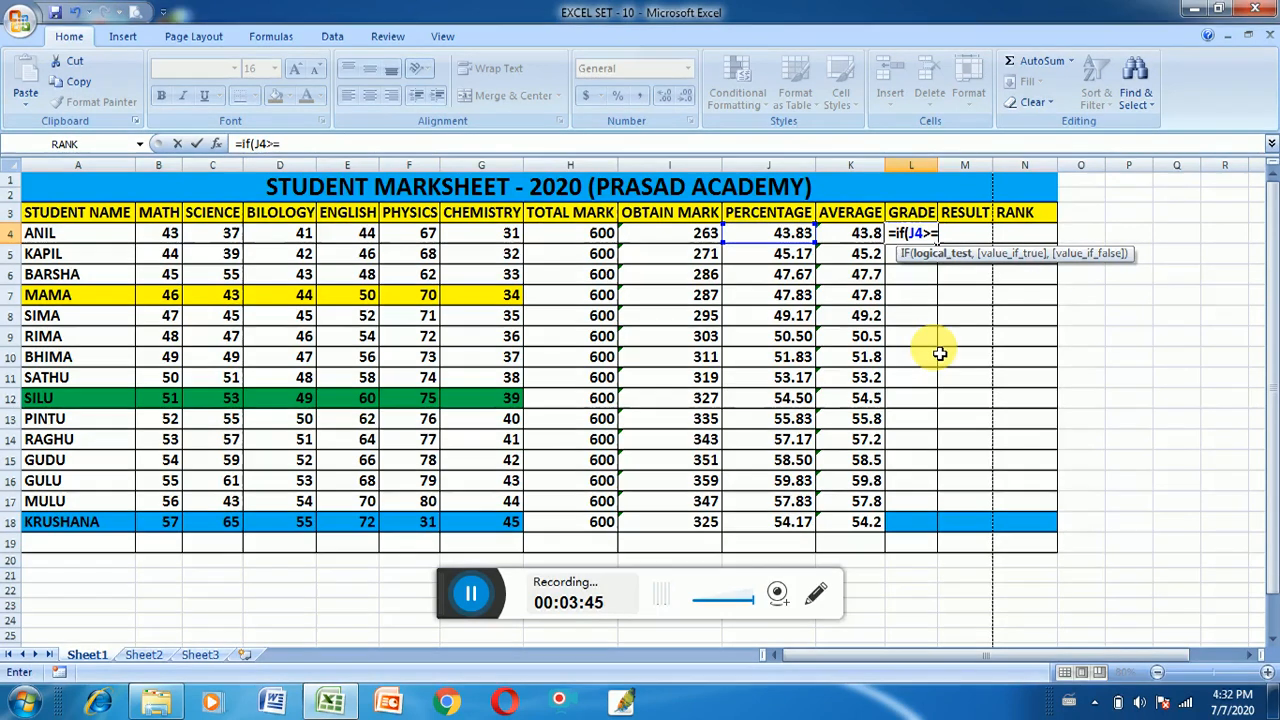
{"action": "type", "text": "3"}
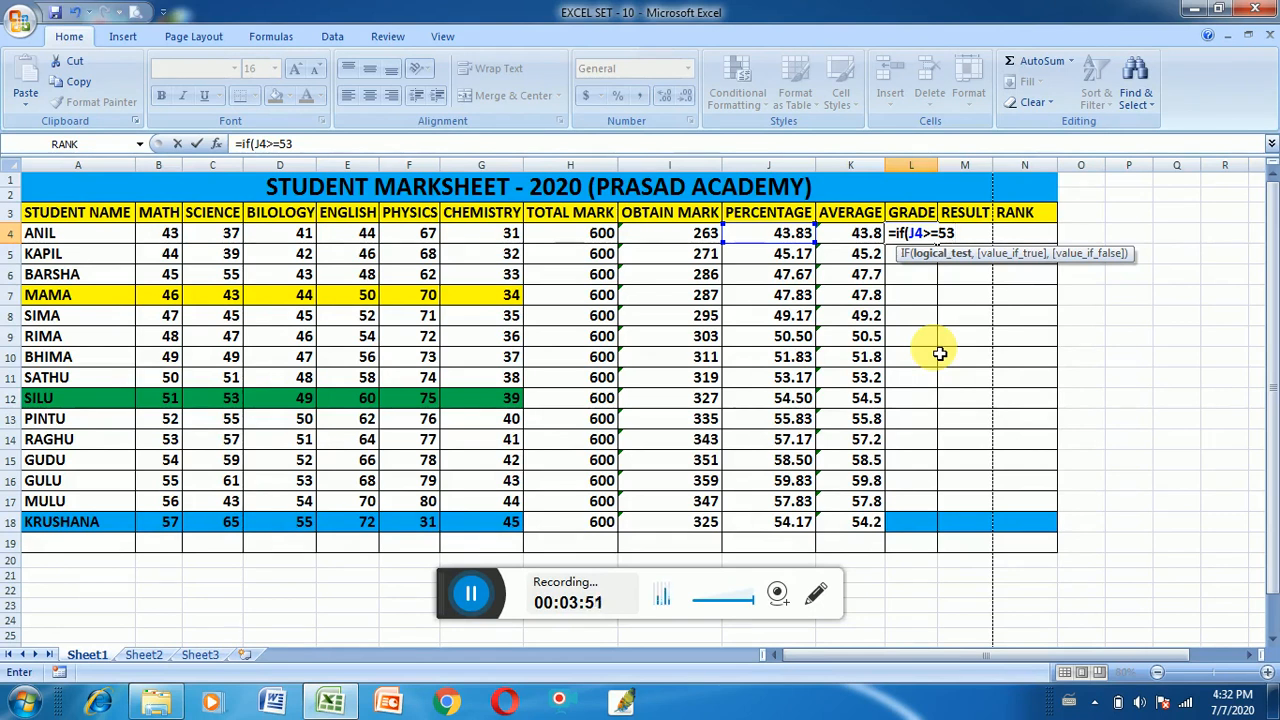
{"action": "type", "text": ","}
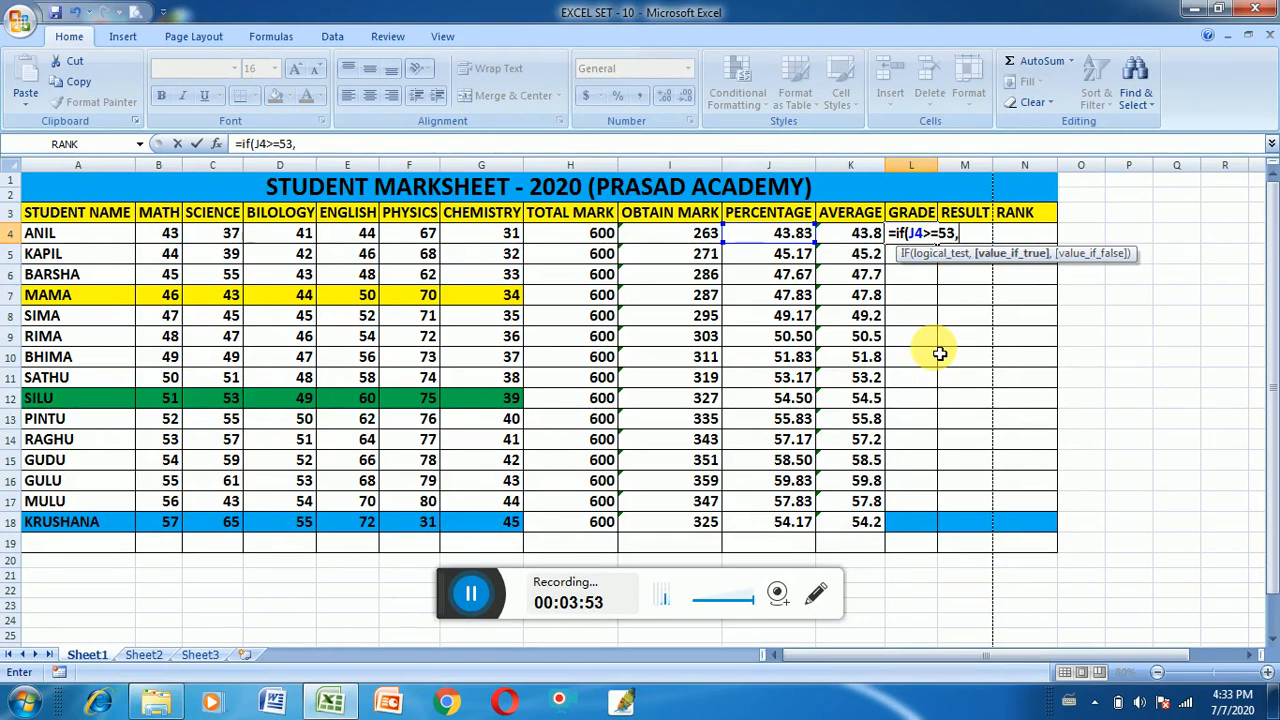
{"action": "type", "text": "\"\""}
{"action": "key", "text": "BackSpace"}
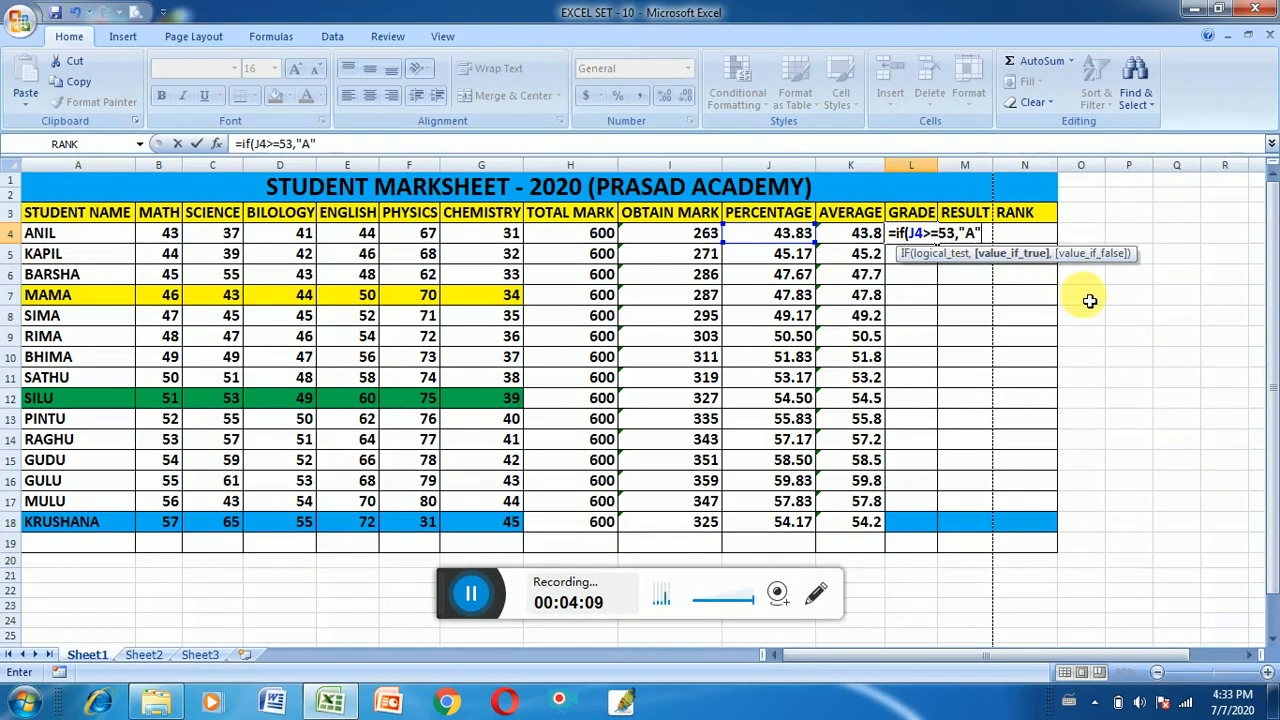
{"action": "type", "text": ","}
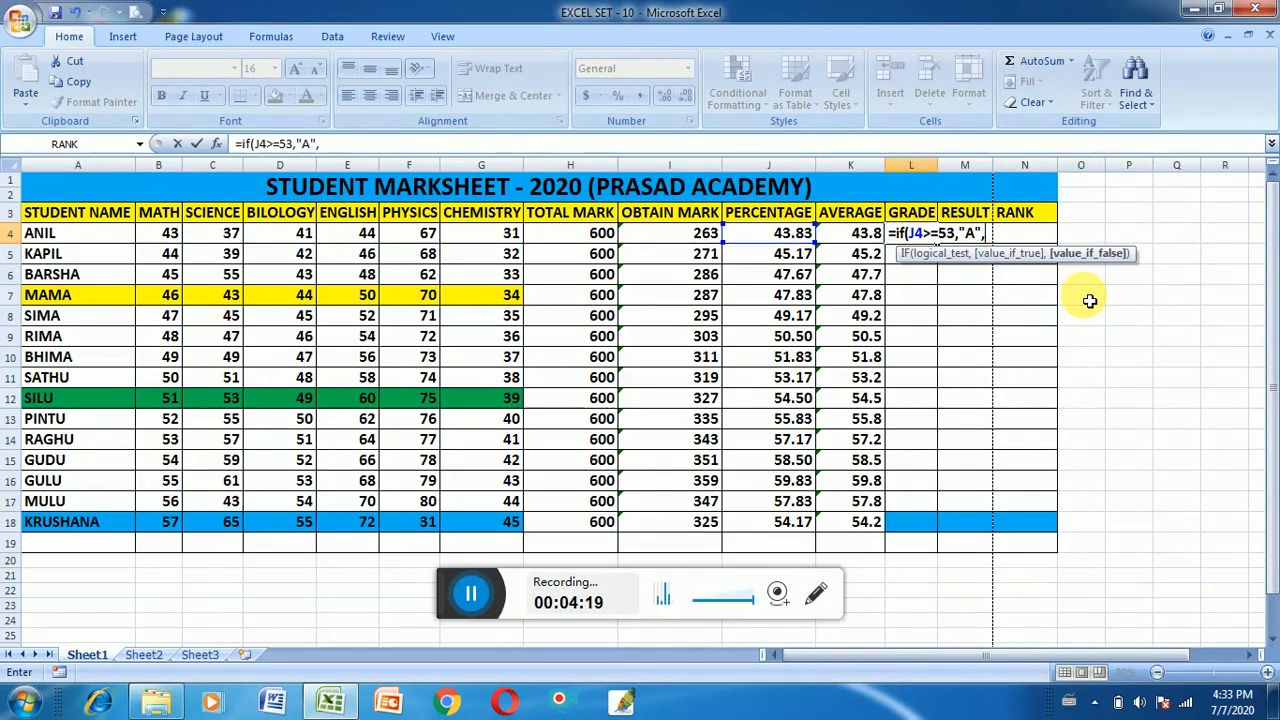
Step: Nest a second IF in the L4 formula with the condition J4:J4=45 and open its text result
{"action": "type", "text": "IF"}
{"action": "key", "text": "BackSpace"}
{"action": "key", "text": "BackSpace"}
{"action": "type", "text": "if"}
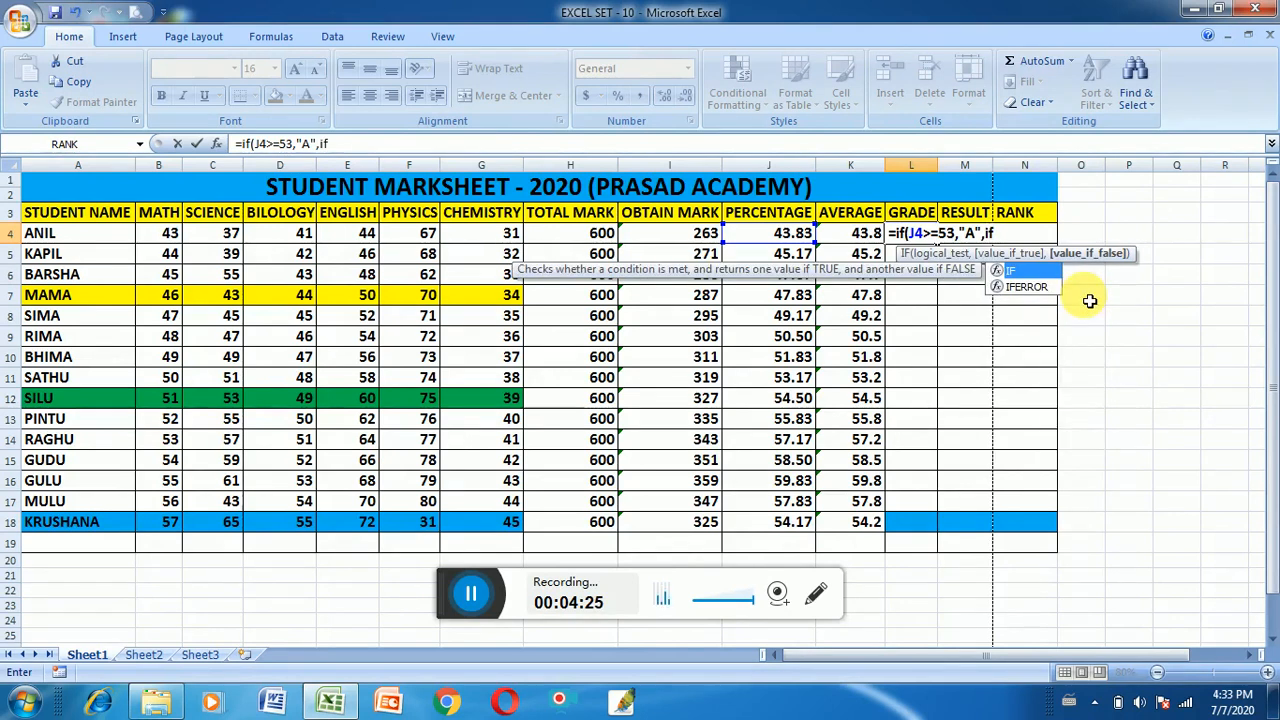
{"action": "type", "text": "("}
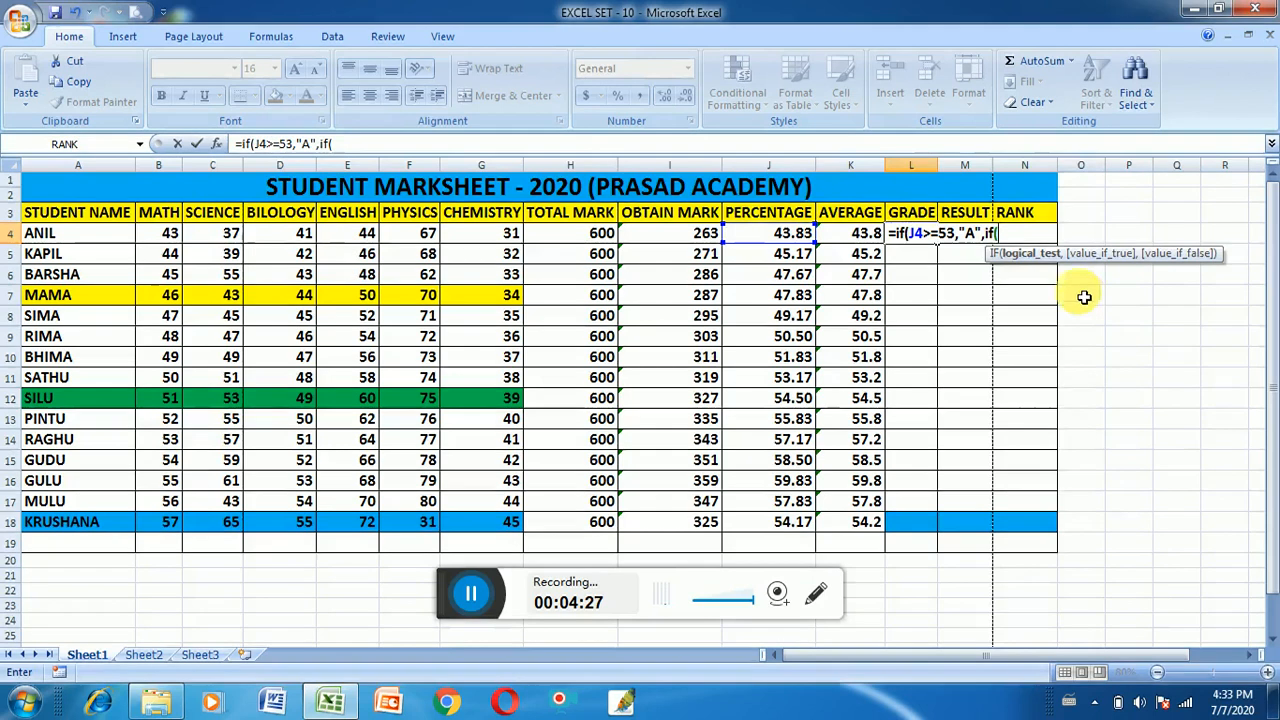
{"action": "left_click", "coordinate": [785, 232]}
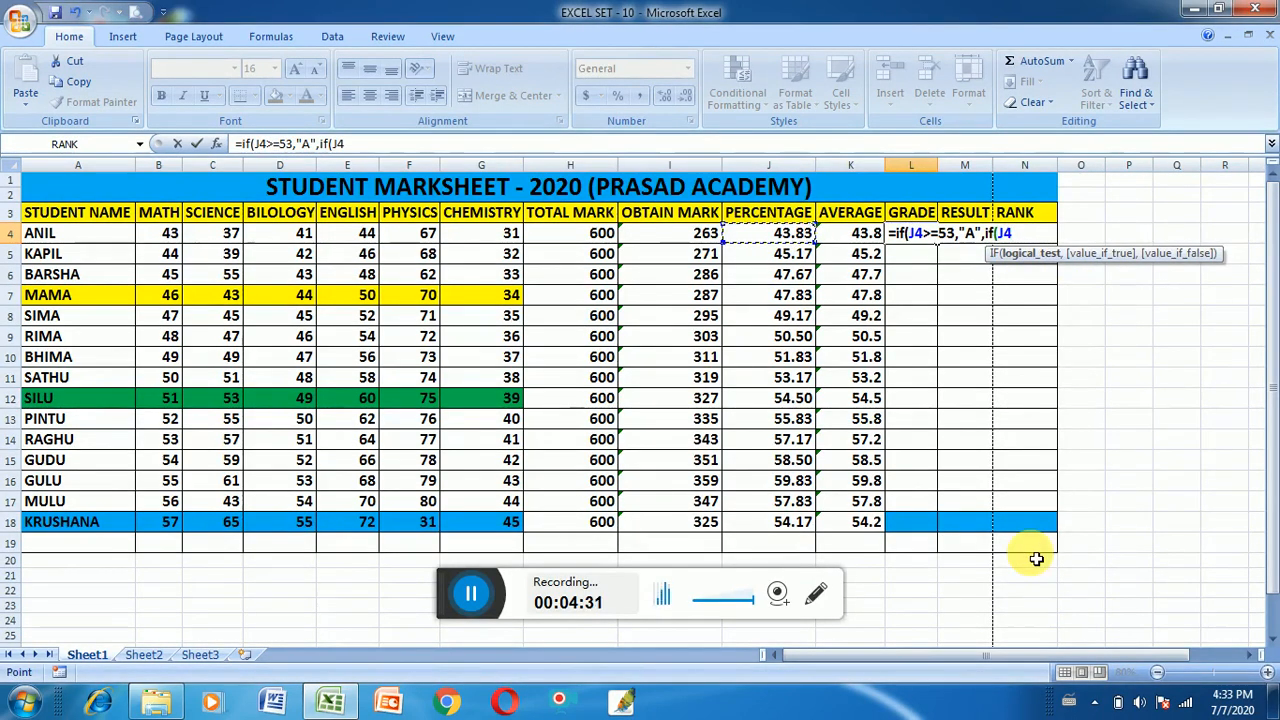
{"action": "key", "text": "F8"}
{"action": "type", "text": "="}
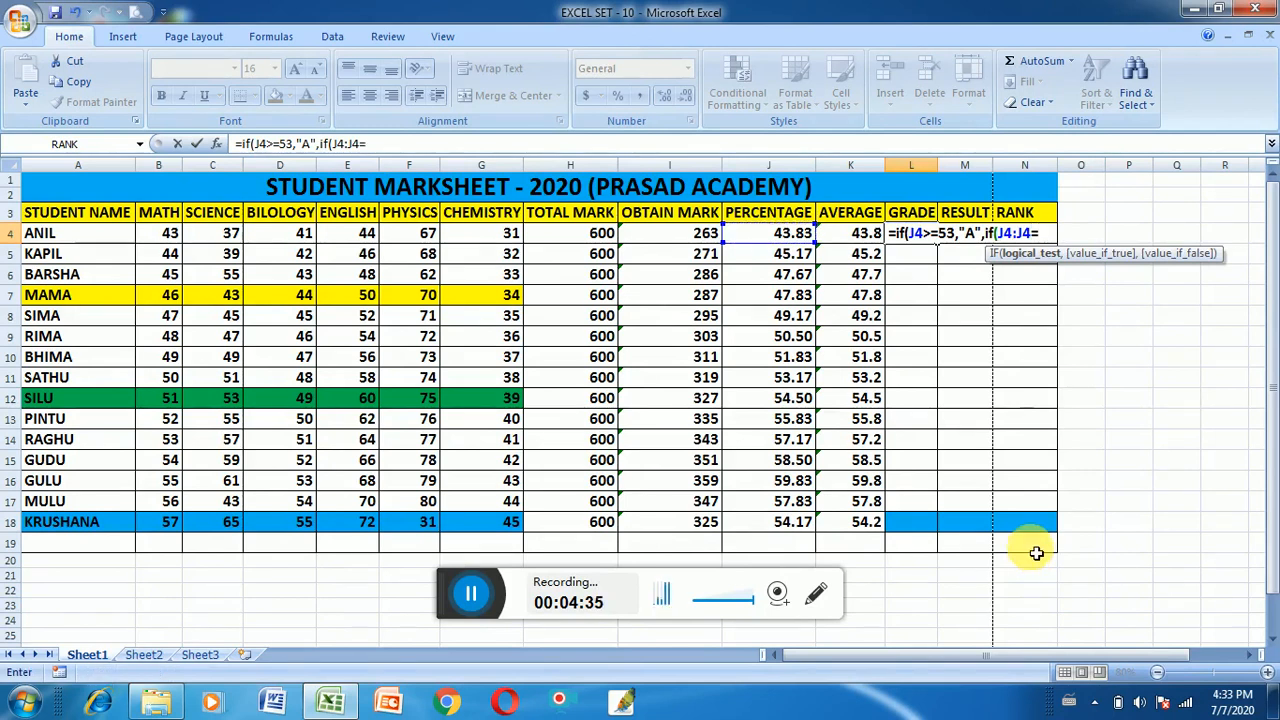
{"action": "type", "text": "45,"}
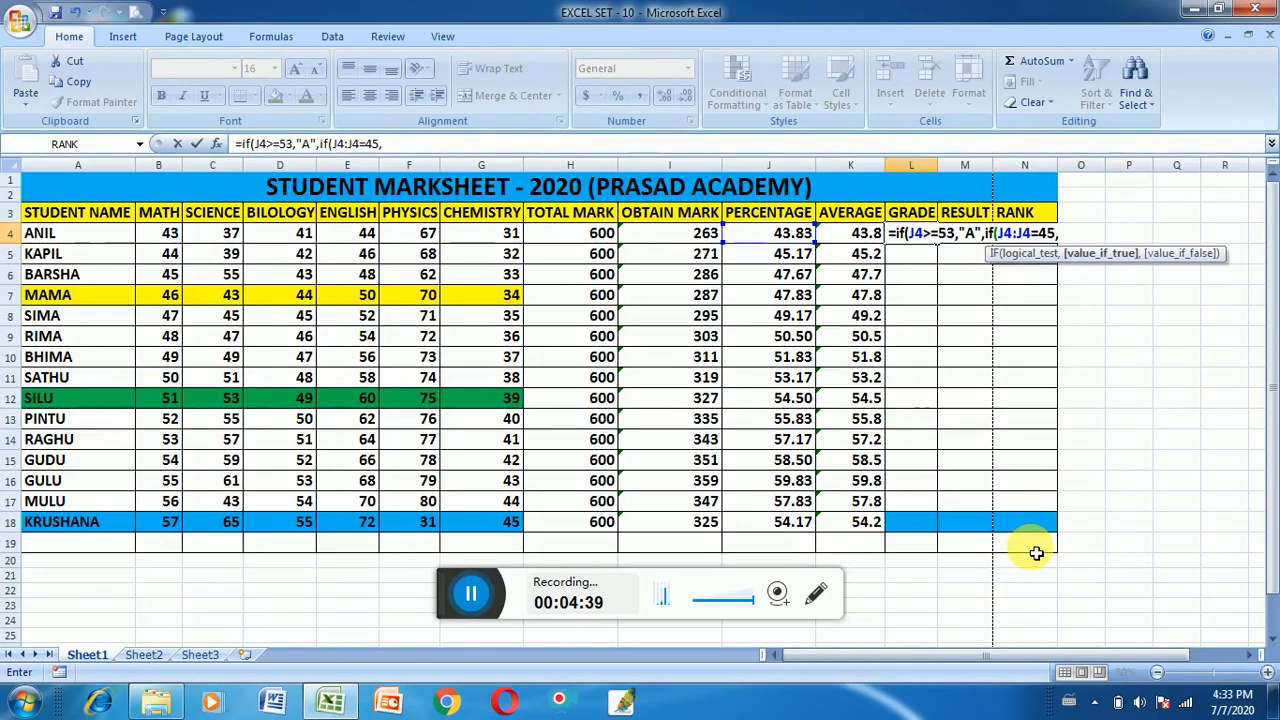
{"action": "type", "text": "\"\""}
{"action": "key", "text": "BackSpace"}
Step: Change the nested IF condition in L4 to J4:J4>=45
{"action": "left_click", "coordinate": [467, 598]}
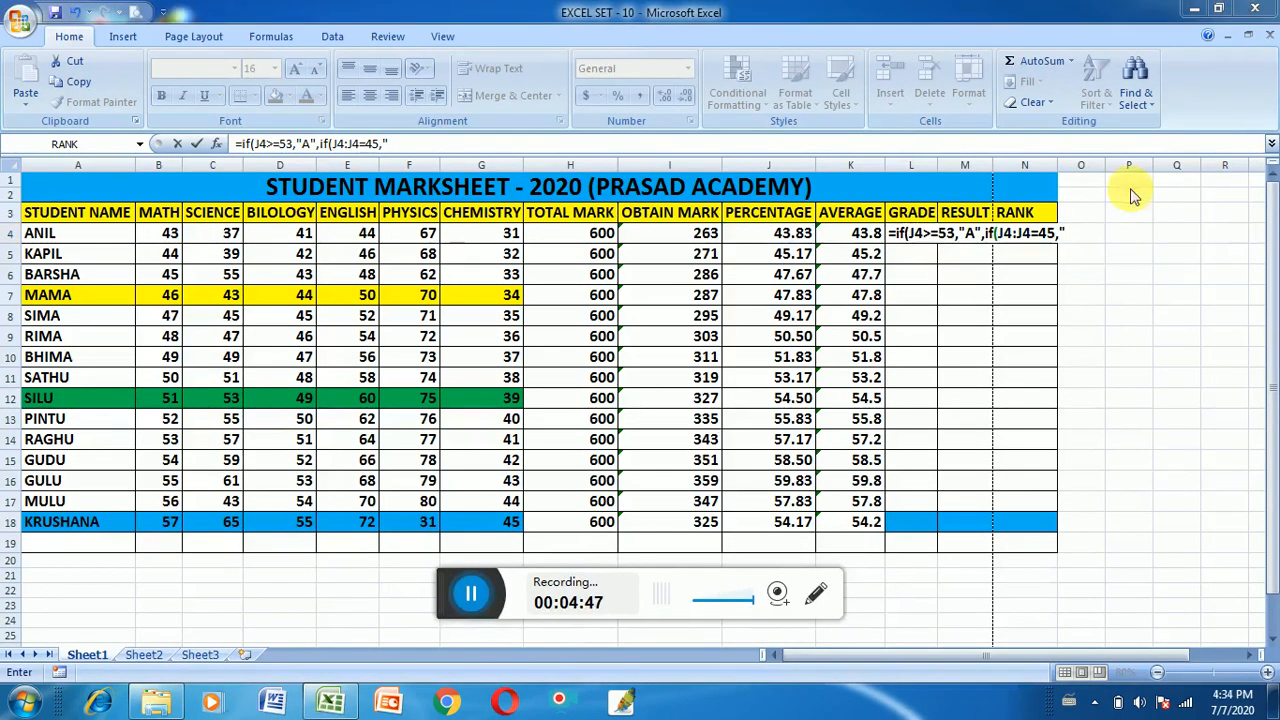
{"action": "left_click", "coordinate": [1069, 238]}
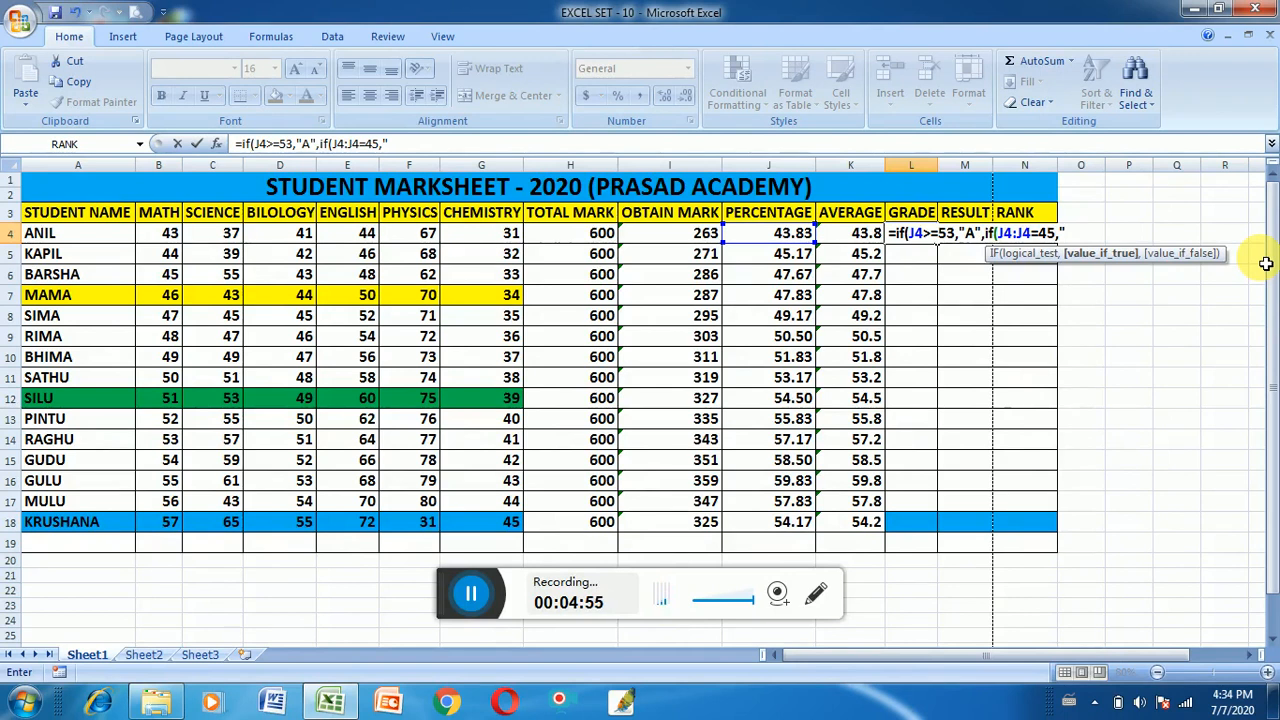
{"action": "left_click", "coordinate": [1015, 252]}
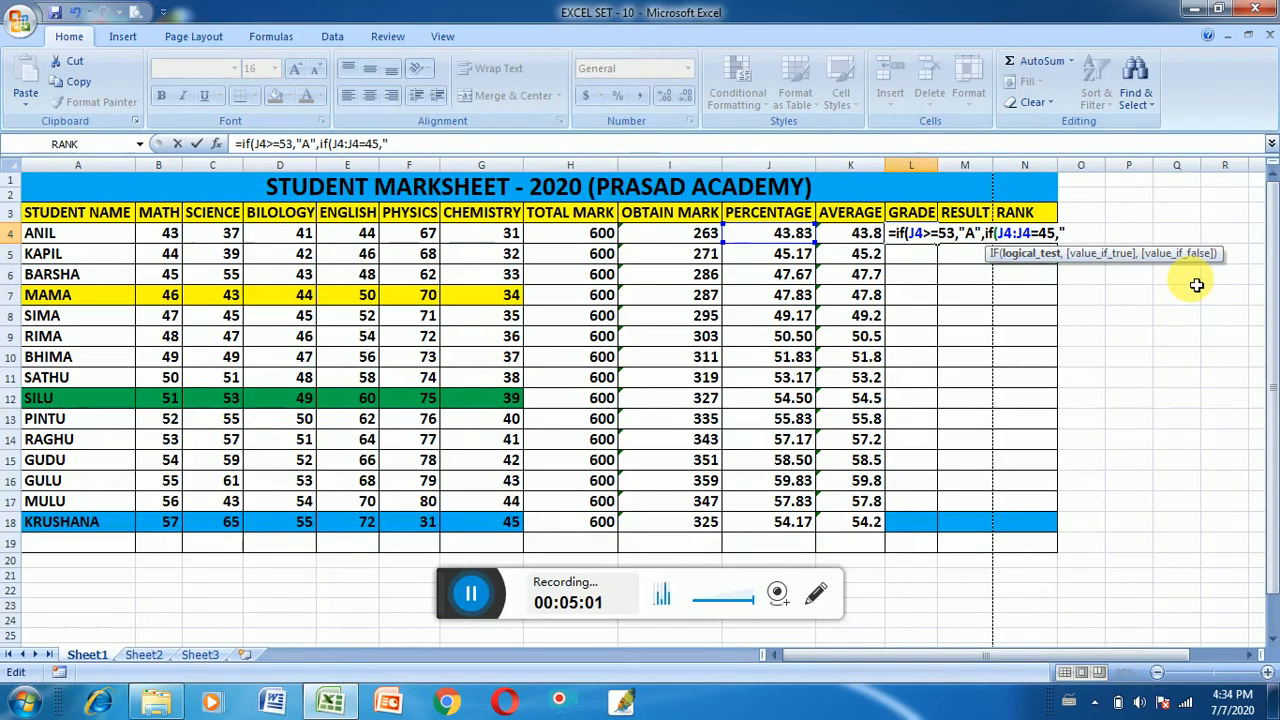
{"action": "type", "text": ">"}
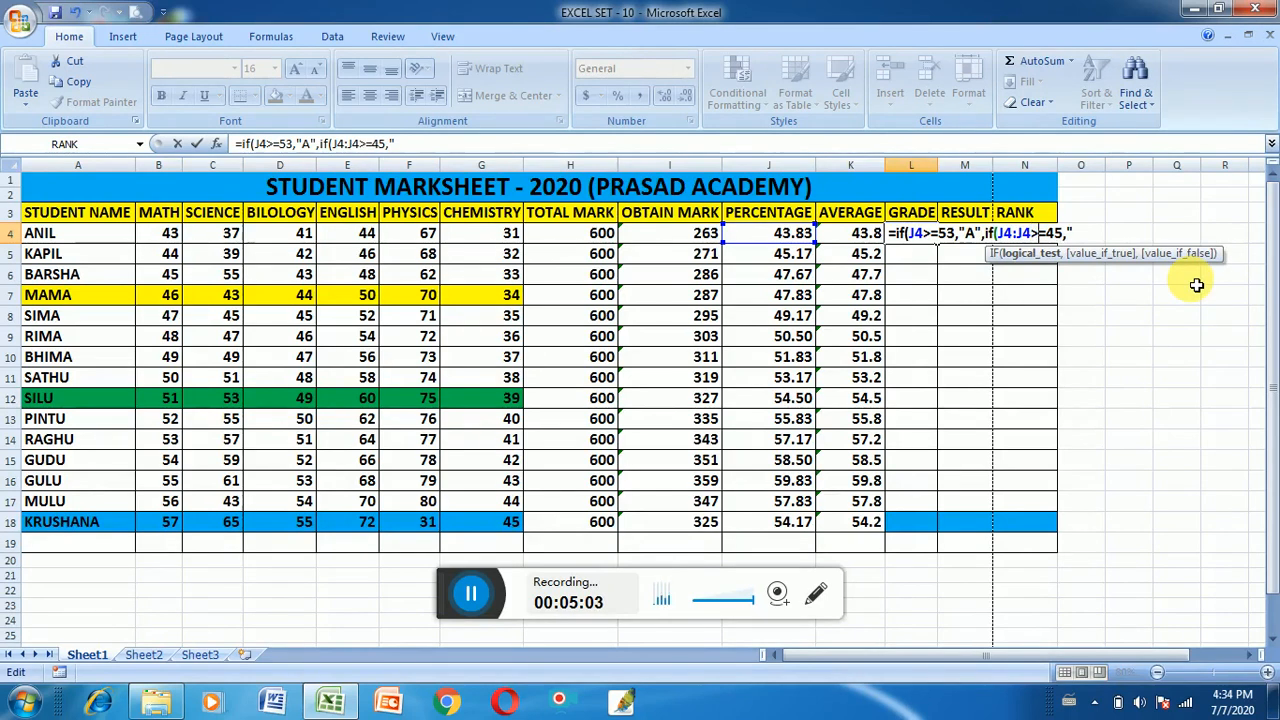
Step: Complete the L4 formula as =if(J4>=53,"A",if(J4:J4>=45,"b","c")) and fill it down to row 18
{"action": "left_click", "coordinate": [1110, 238]}
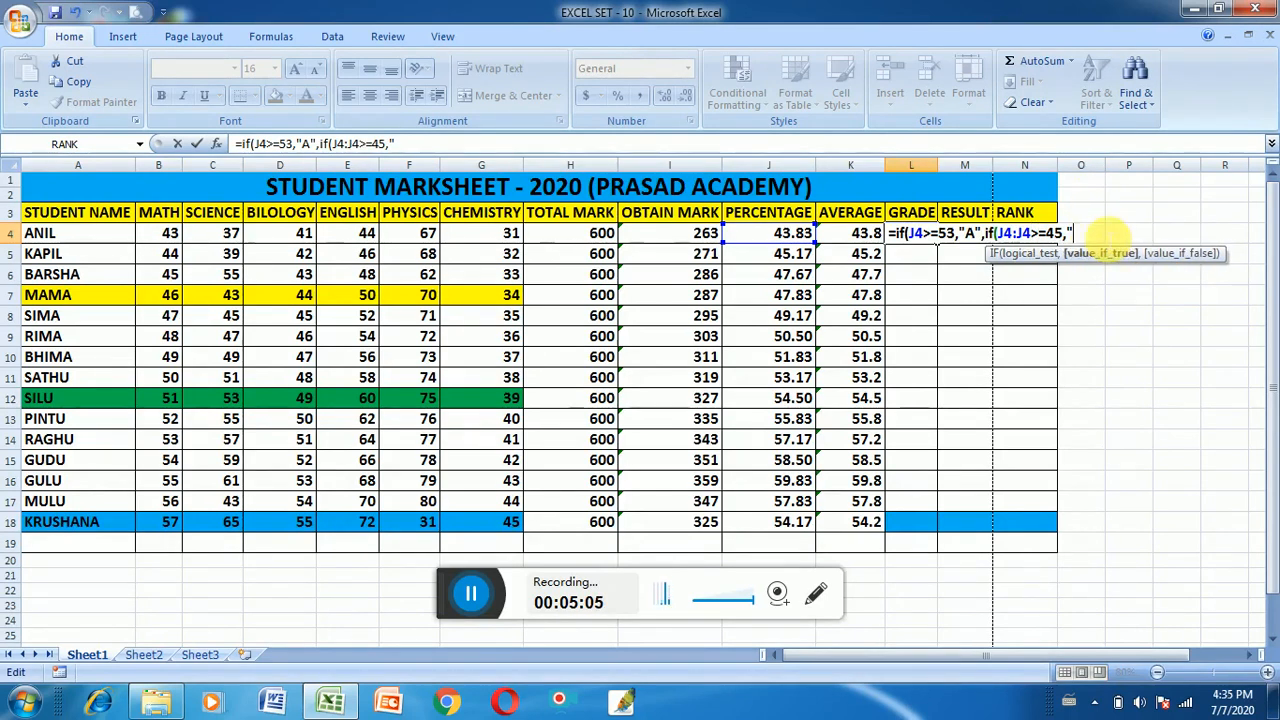
{"action": "type", "text": "b\"\""}
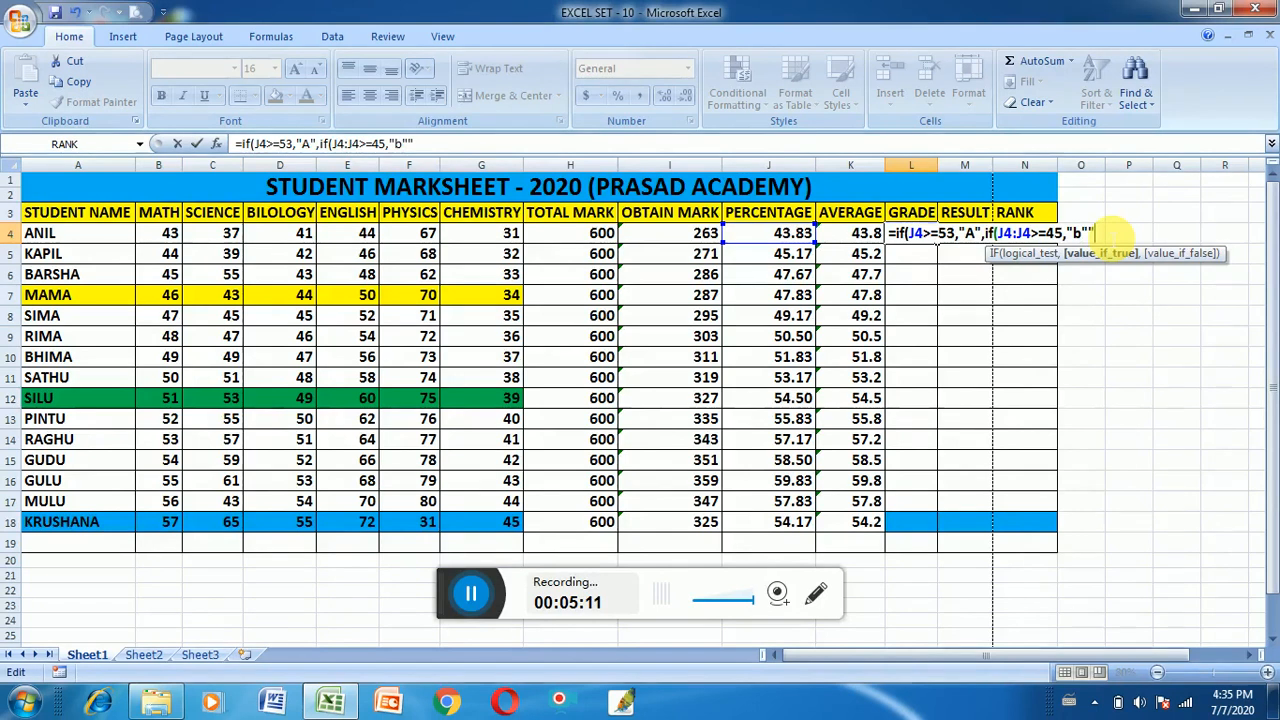
{"action": "type", "text": ","}
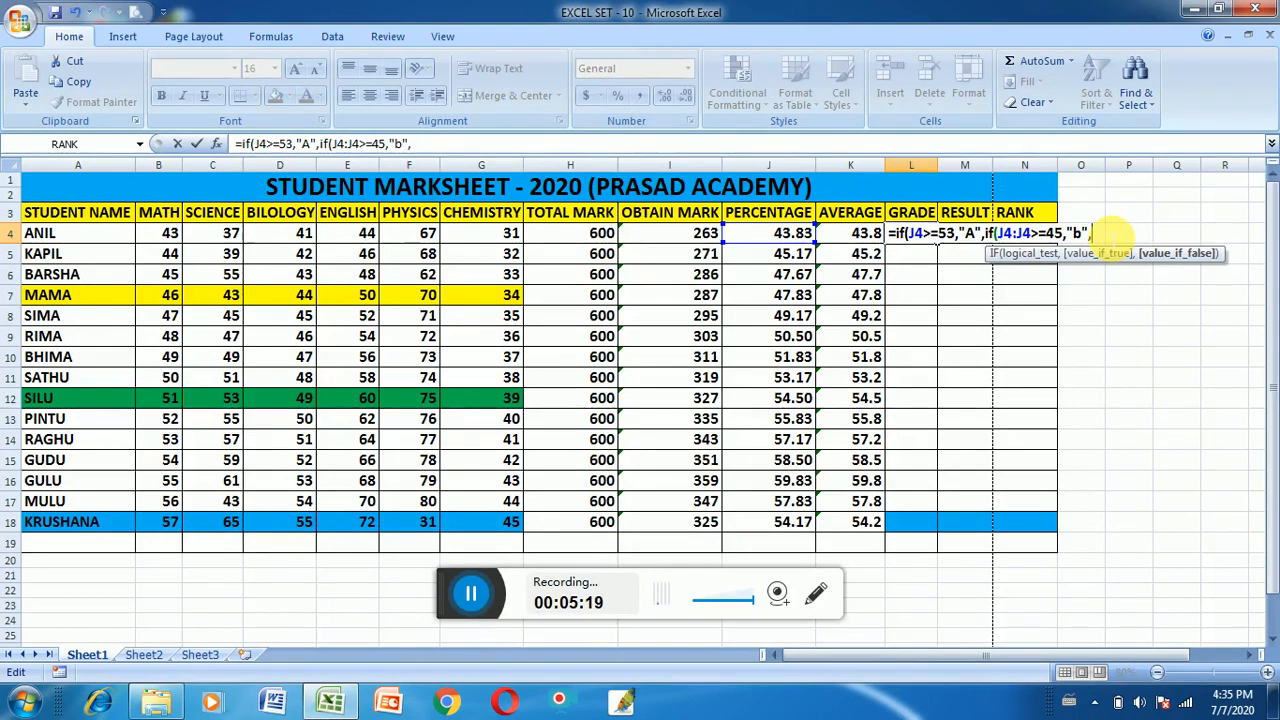
{"action": "type", "text": "\""}
{"action": "type", "text": "c\"\""}
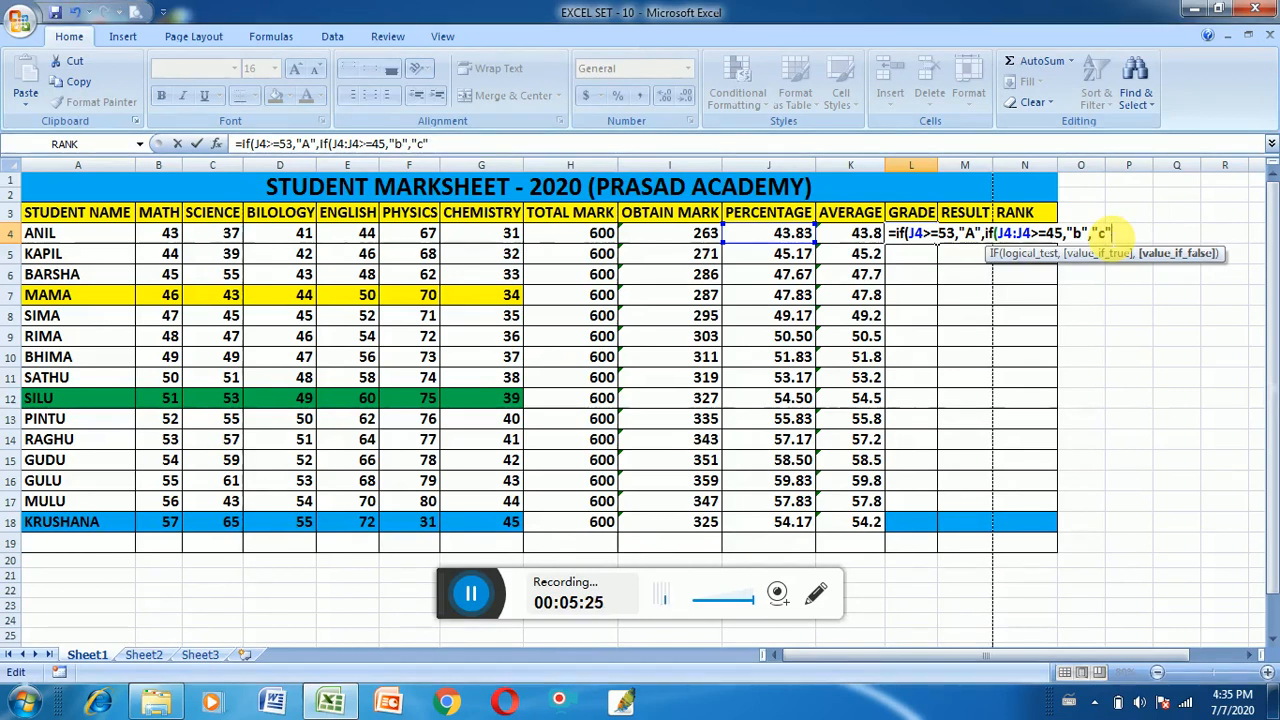
{"action": "key", "text": "BackSpace"}
{"action": "type", "text": "))"}
{"action": "key", "text": "Return"}
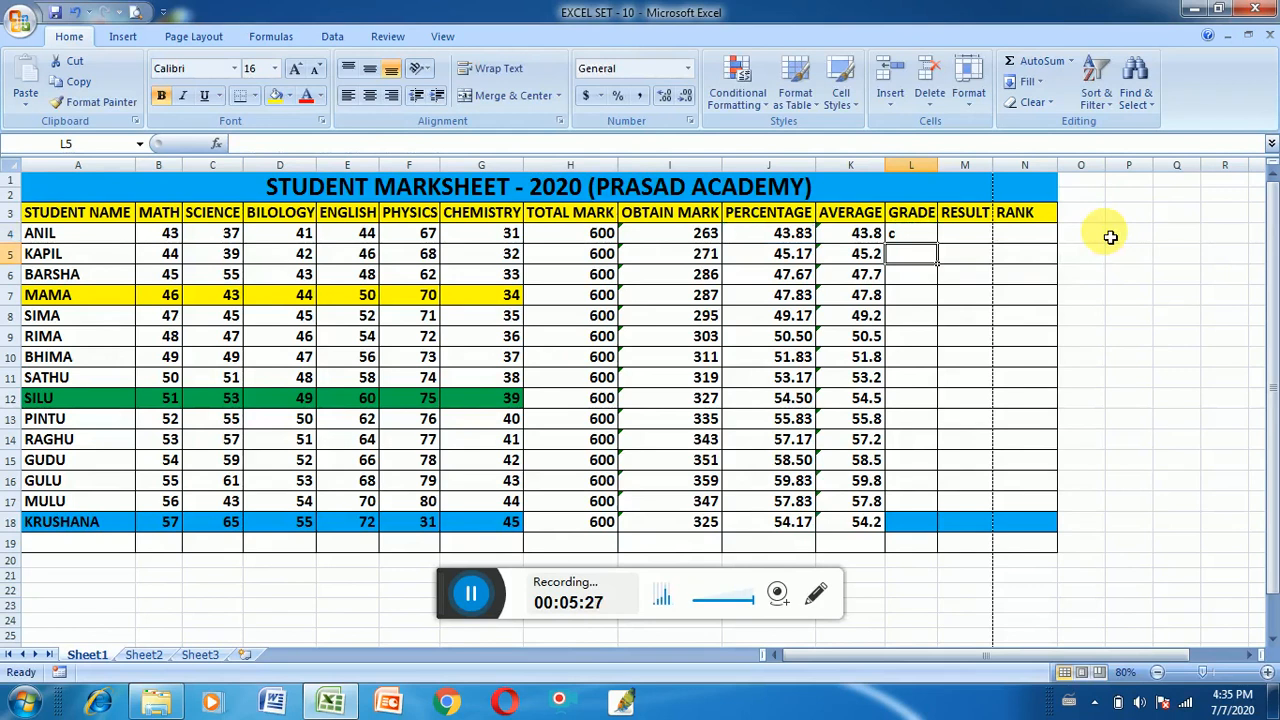
{"action": "left_click", "coordinate": [922, 236]}
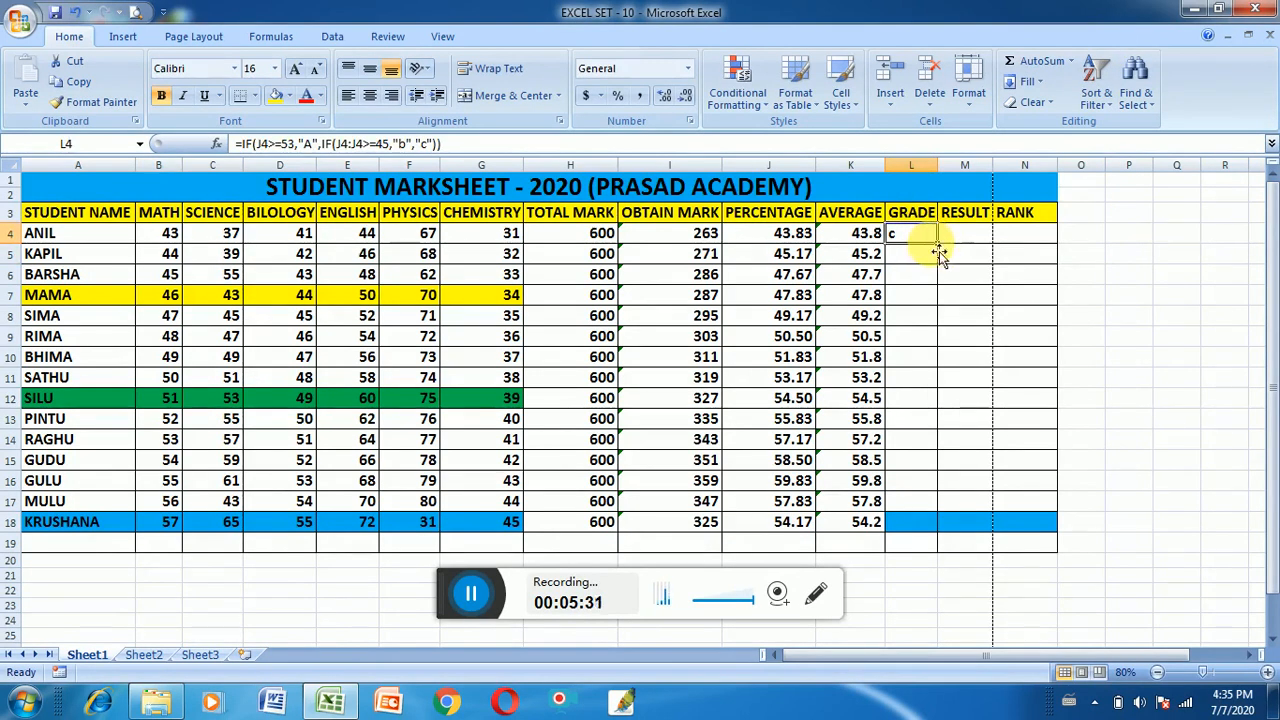
{"action": "double_click", "coordinate": [939, 245]}
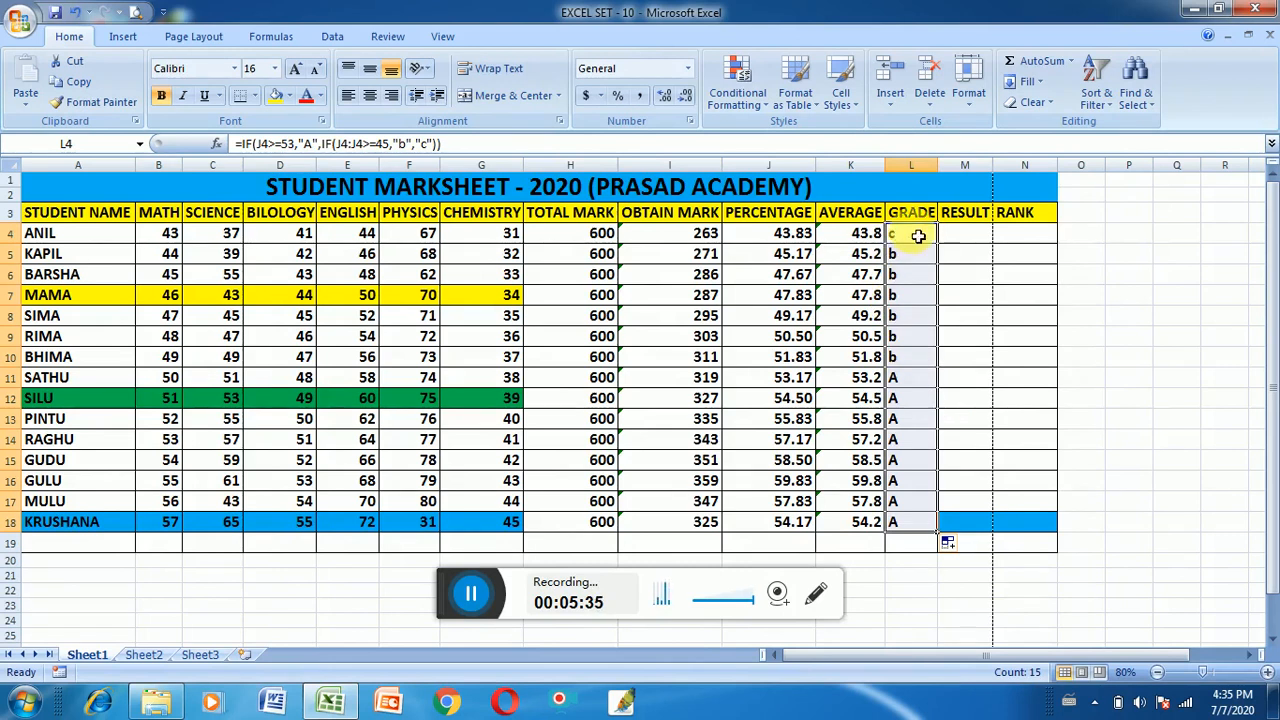
Step: Clear the GRADE formulas from L4:L18
{"action": "left_click_drag", "start_coordinate": [914, 237], "coordinate": [910, 520]}
{"action": "key", "text": "Delete"}
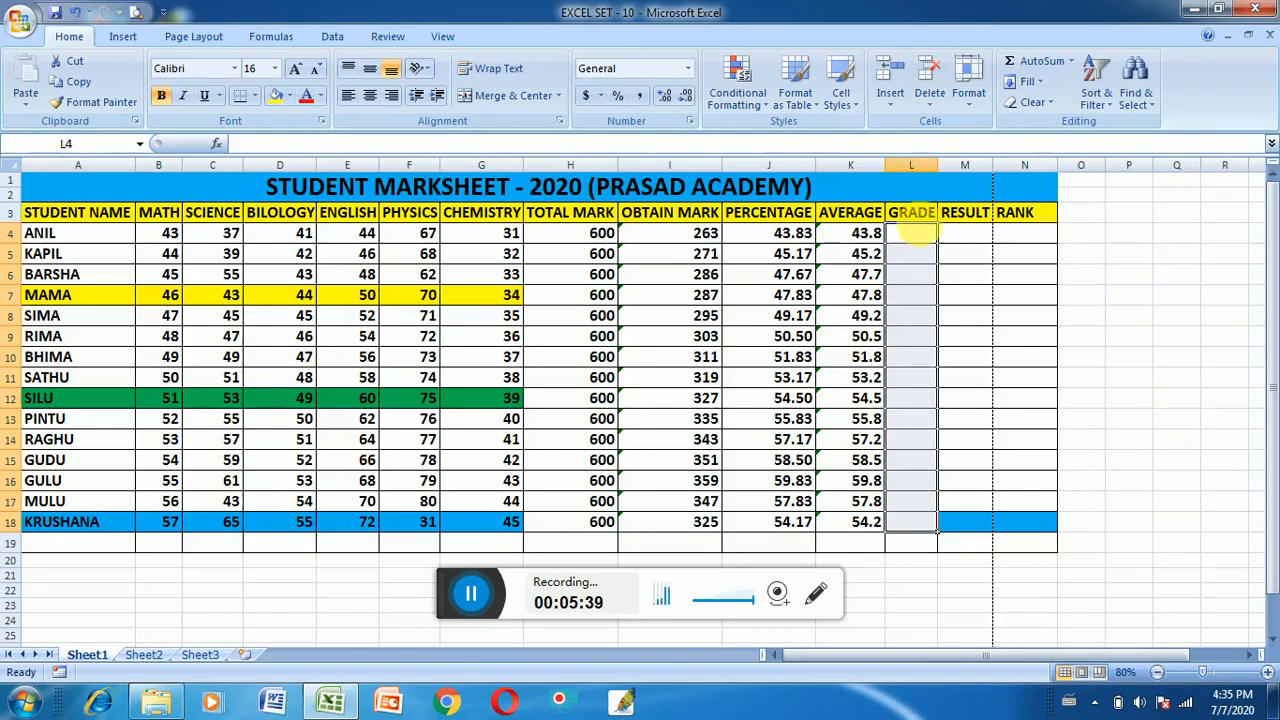
Step: Start the GRADE formula in L4 with an IF testing J4>=53 and returning "a" when true
{"action": "left_click", "coordinate": [916, 232]}
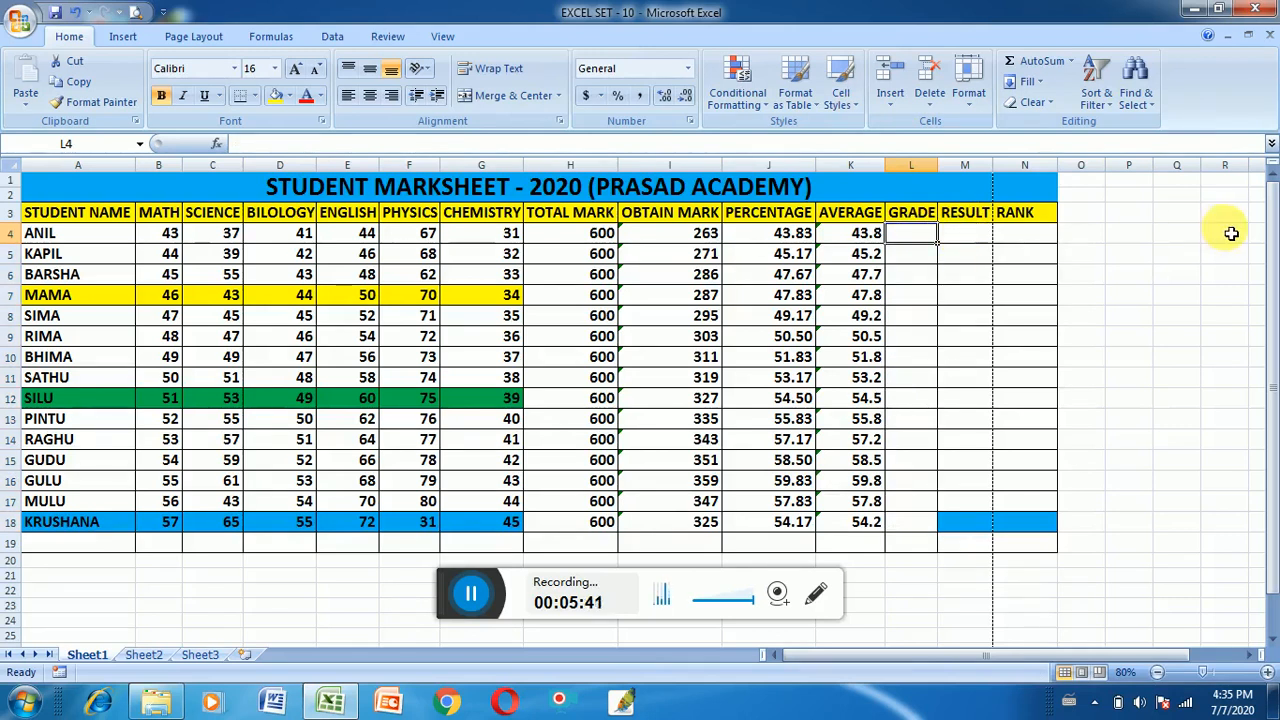
{"action": "type", "text": "=if"}
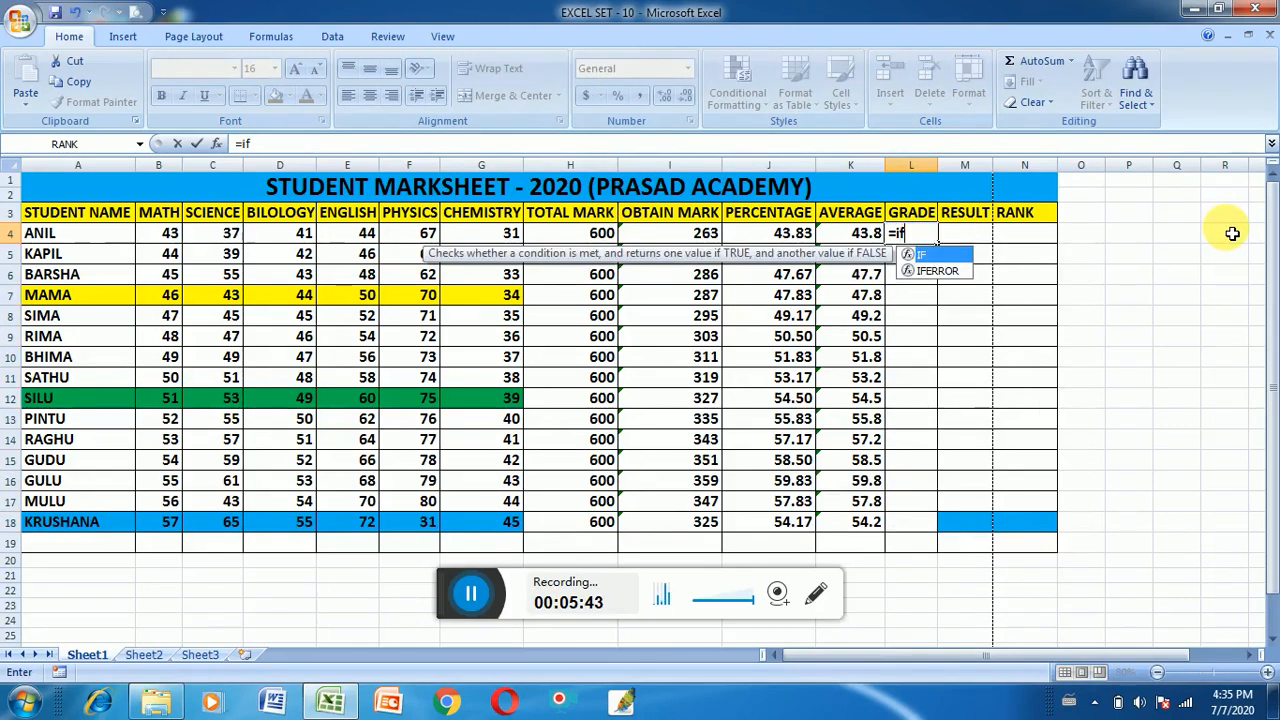
{"action": "type", "text": "("}
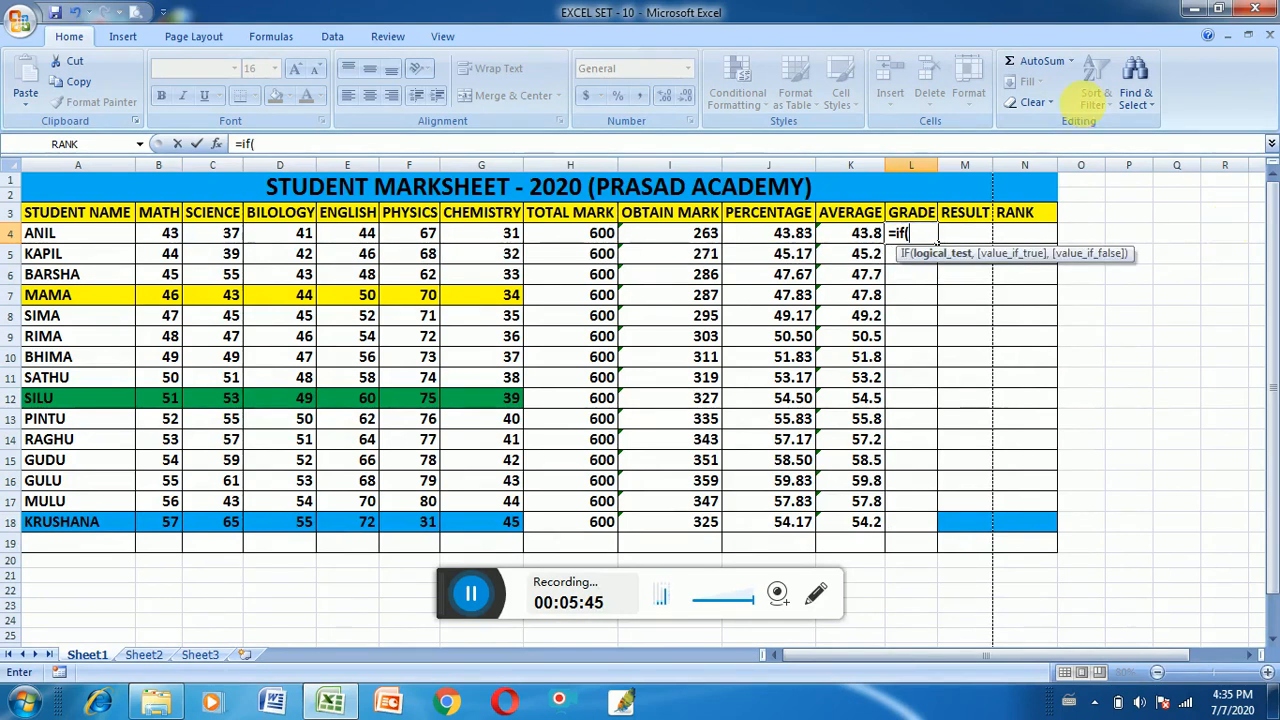
{"action": "left_click", "coordinate": [770, 240]}
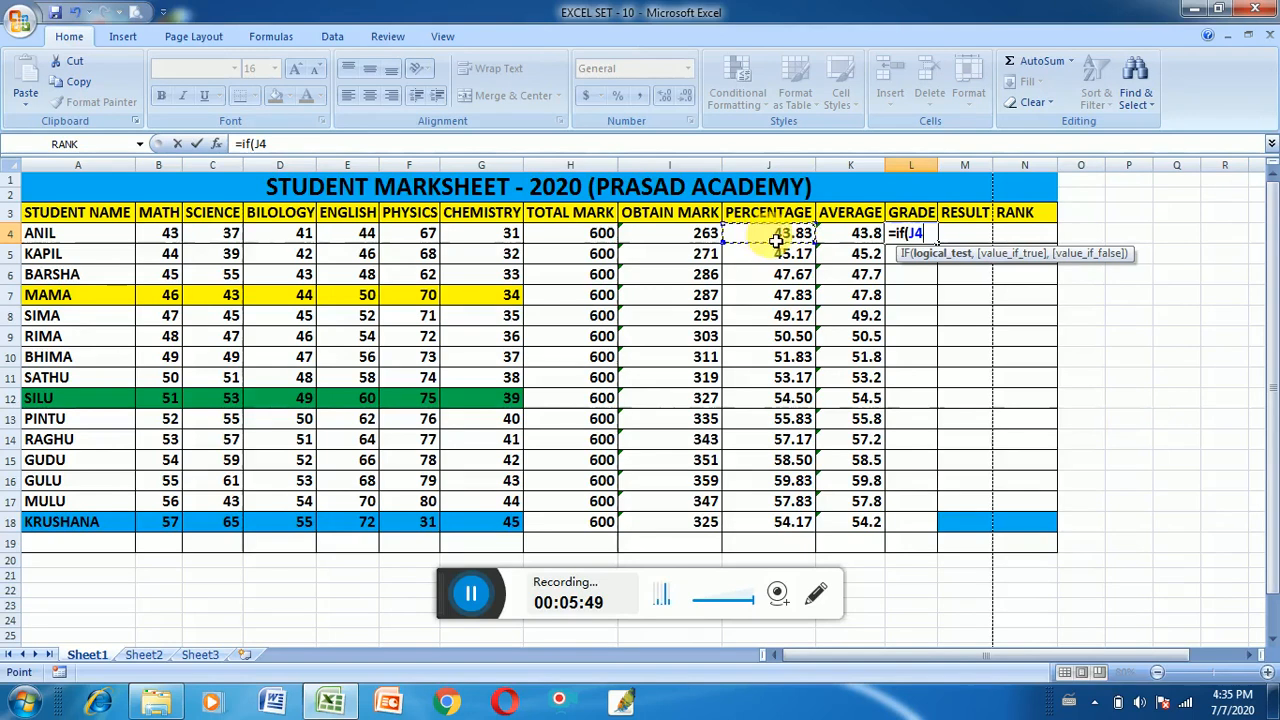
{"action": "type", "text": ">="}
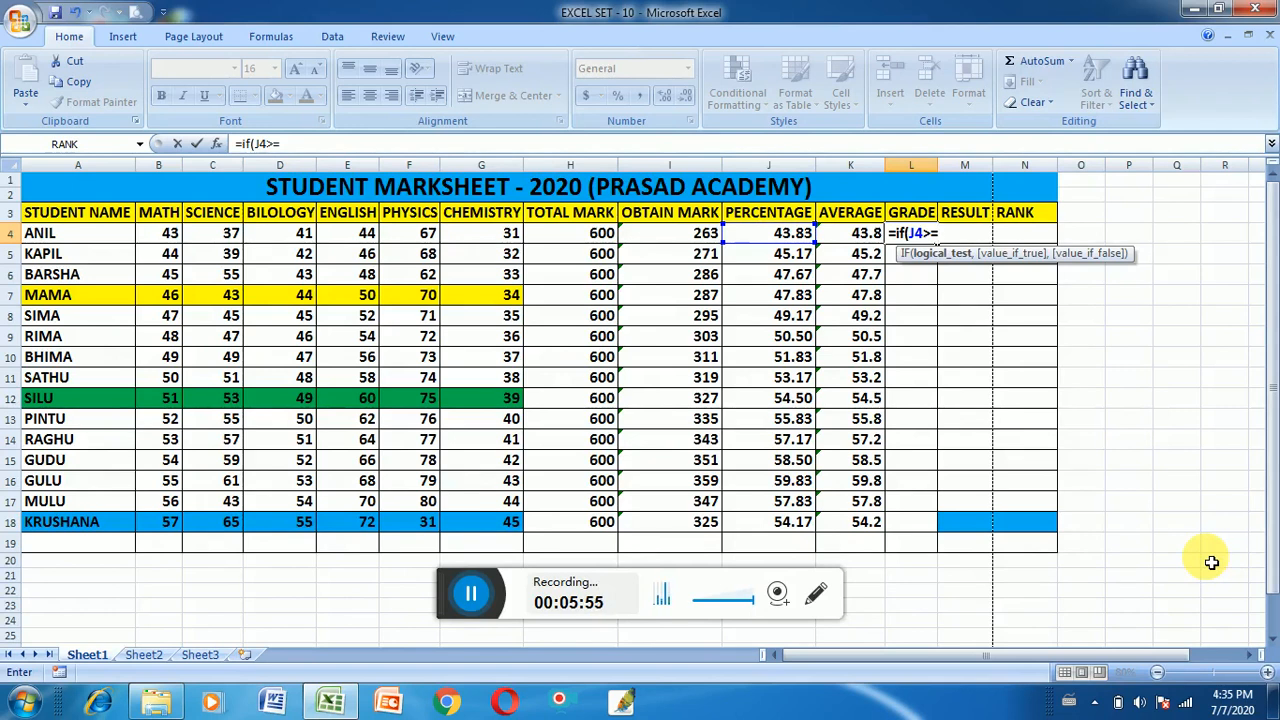
{"action": "type", "text": "53,"}
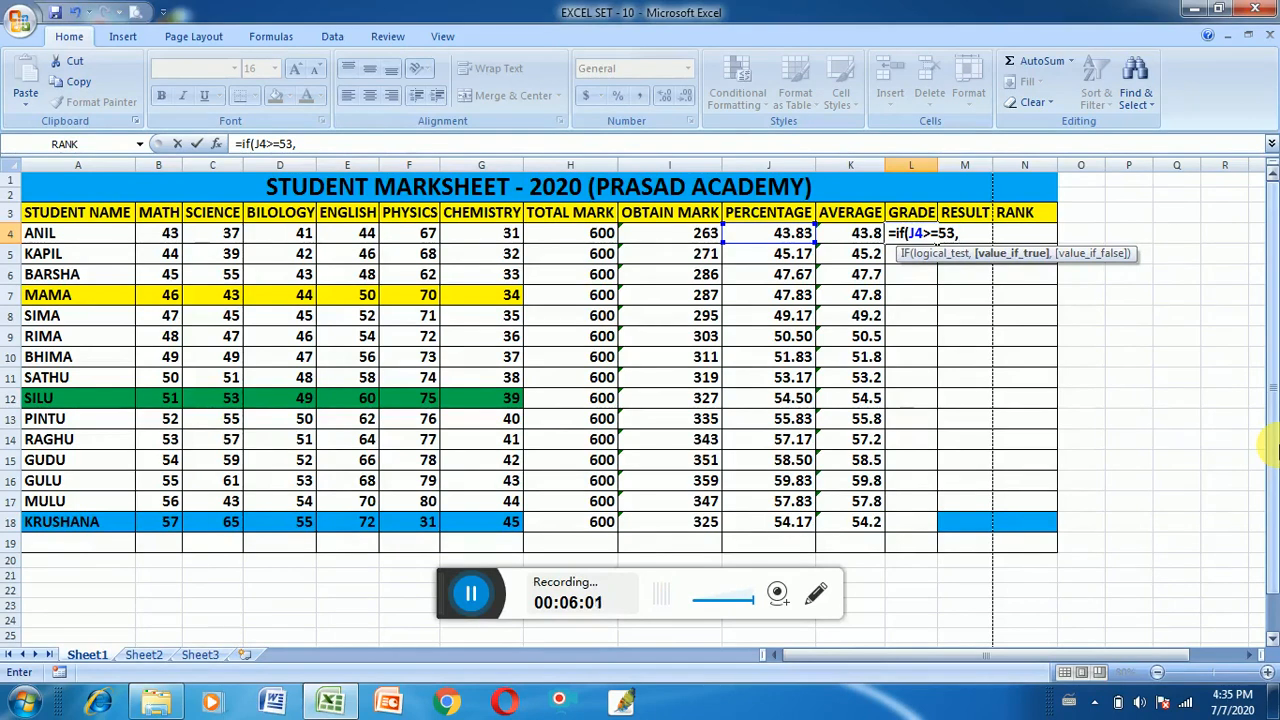
{"action": "type", "text": "\"a\"\","}
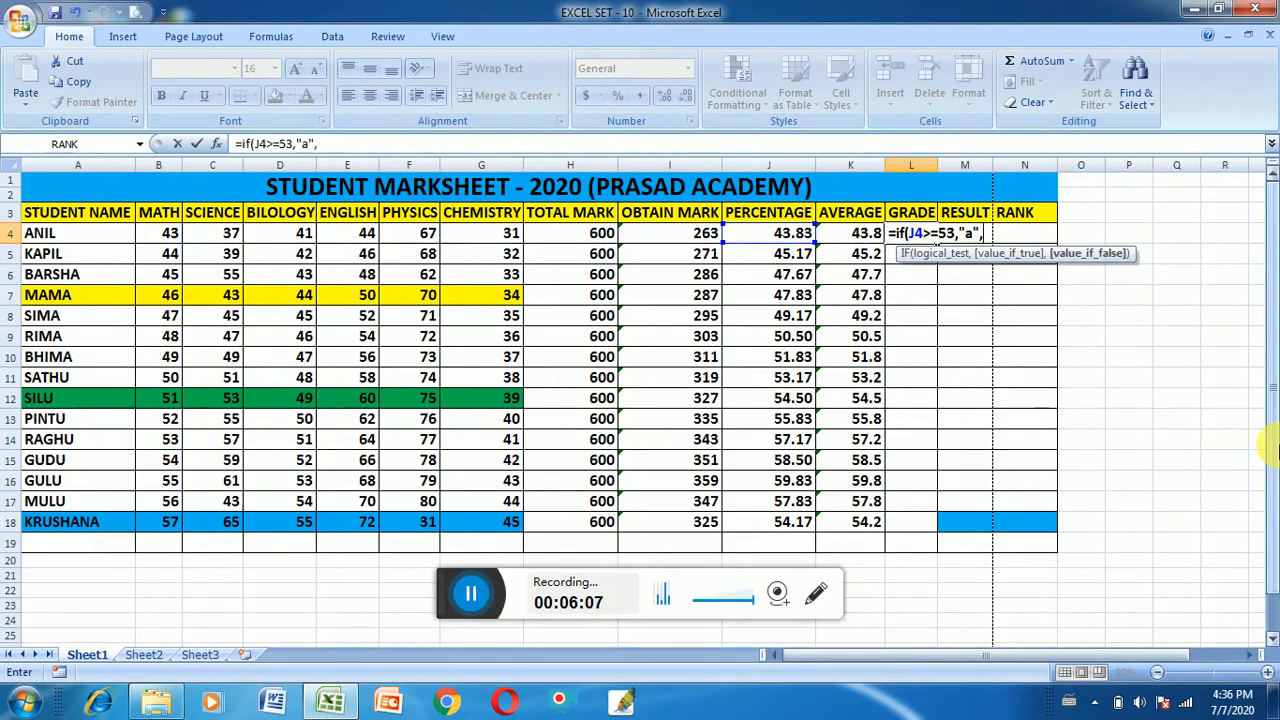
Step: Nest a second IF in the L4 formula with the condition J4>=45 and the true result "b"
{"action": "type", "text": "if"}
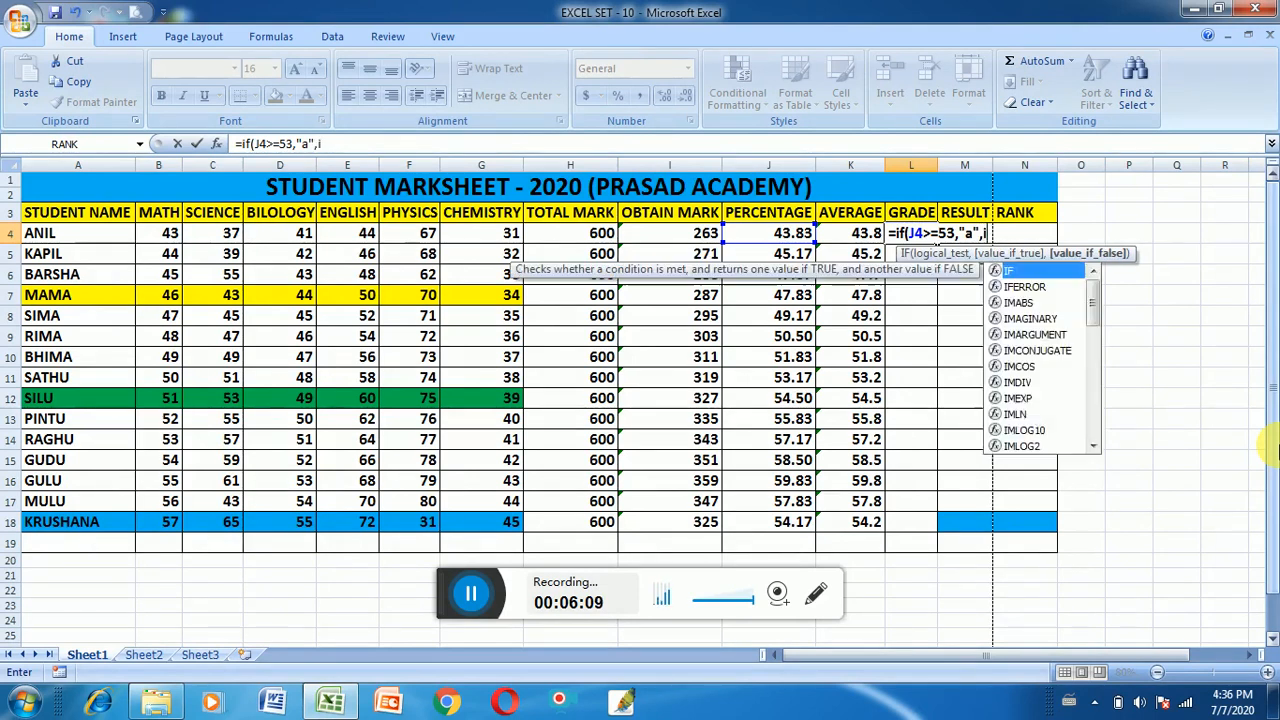
{"action": "type", "text": "("}
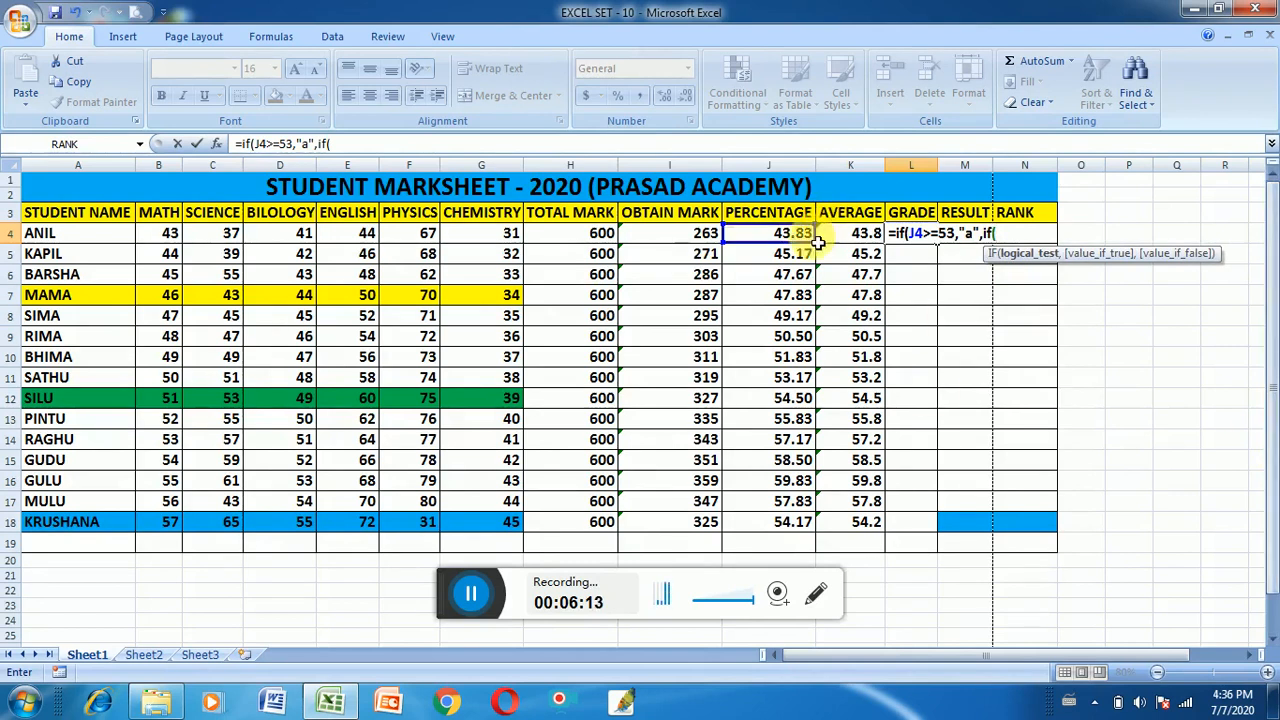
{"action": "left_click", "coordinate": [785, 236]}
{"action": "type", "text": ">"}
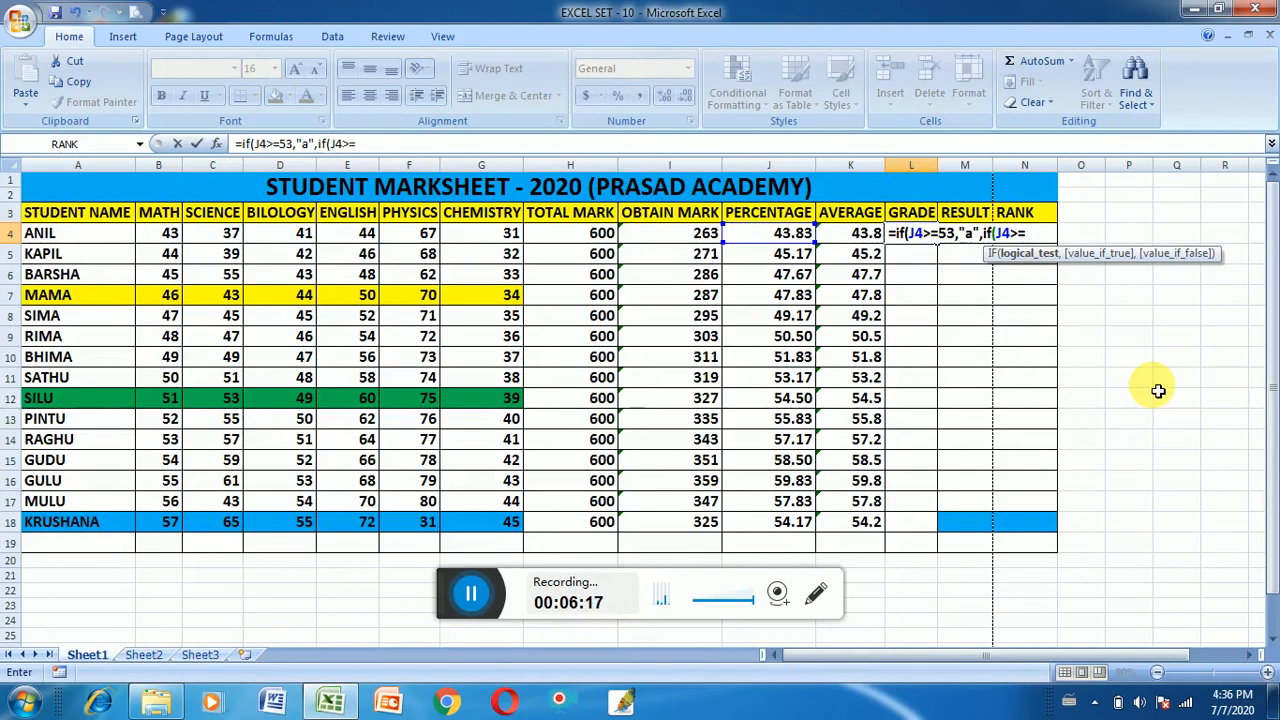
{"action": "type", "text": "=45,"}
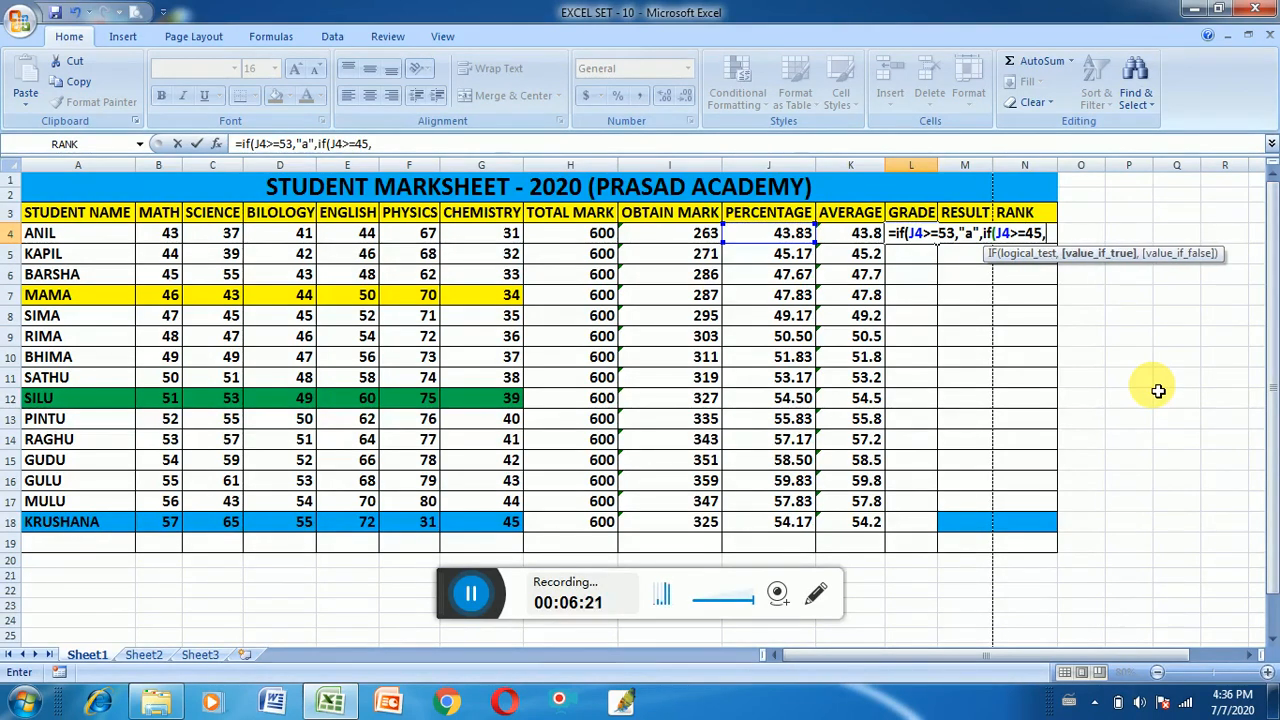
{"action": "type", "text": "\"\"b"}
{"action": "type", "text": "\","}
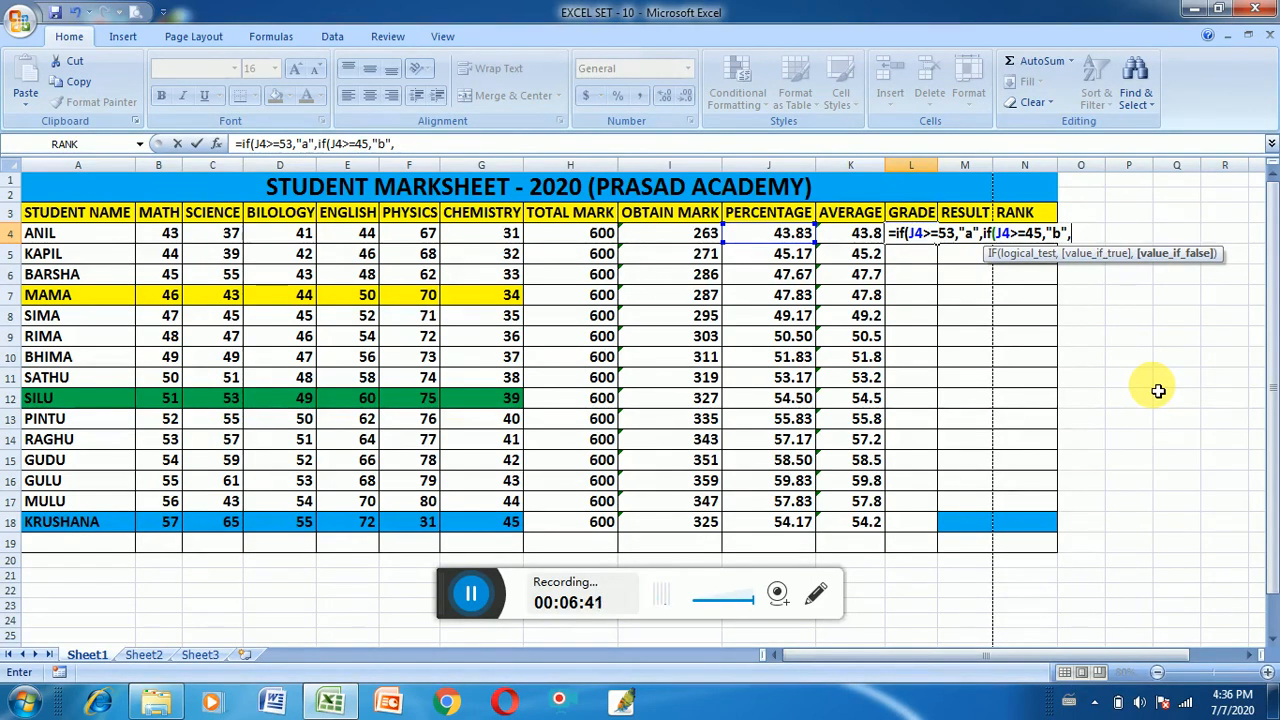
Step: Complete the L4 formula as =if(J4>=53,"a",if(J4>=45,"b","c")) and fill it down to row 18
{"action": "key", "text": "BackSpace"}
{"action": "type", "text": "c\"))"}
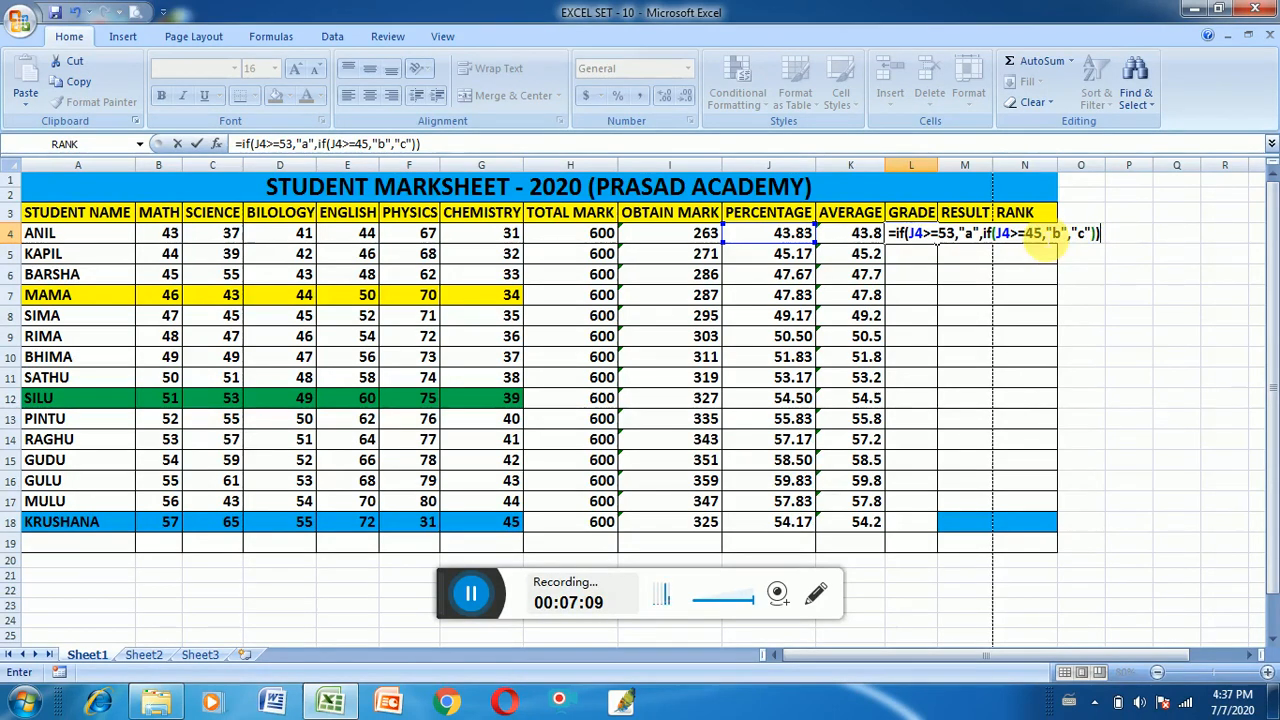
{"action": "key", "text": "Return"}
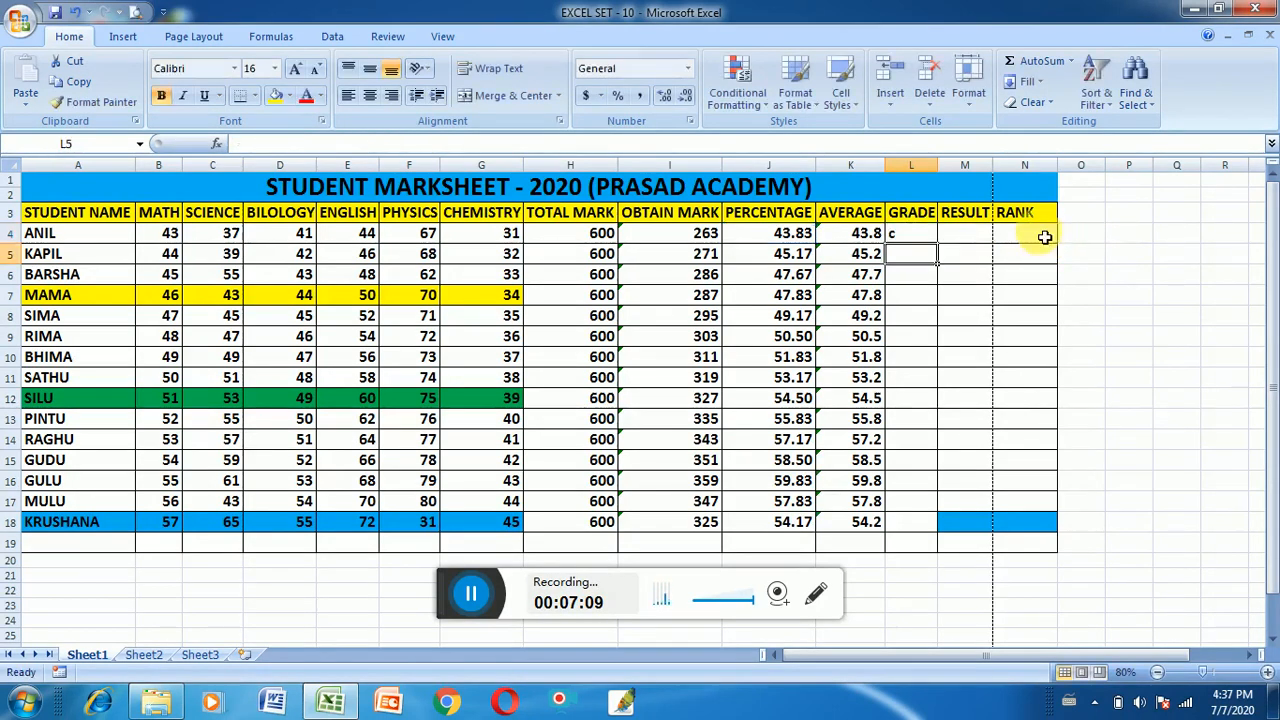
{"action": "left_click", "coordinate": [925, 233]}
{"action": "double_click", "coordinate": [938, 243]}
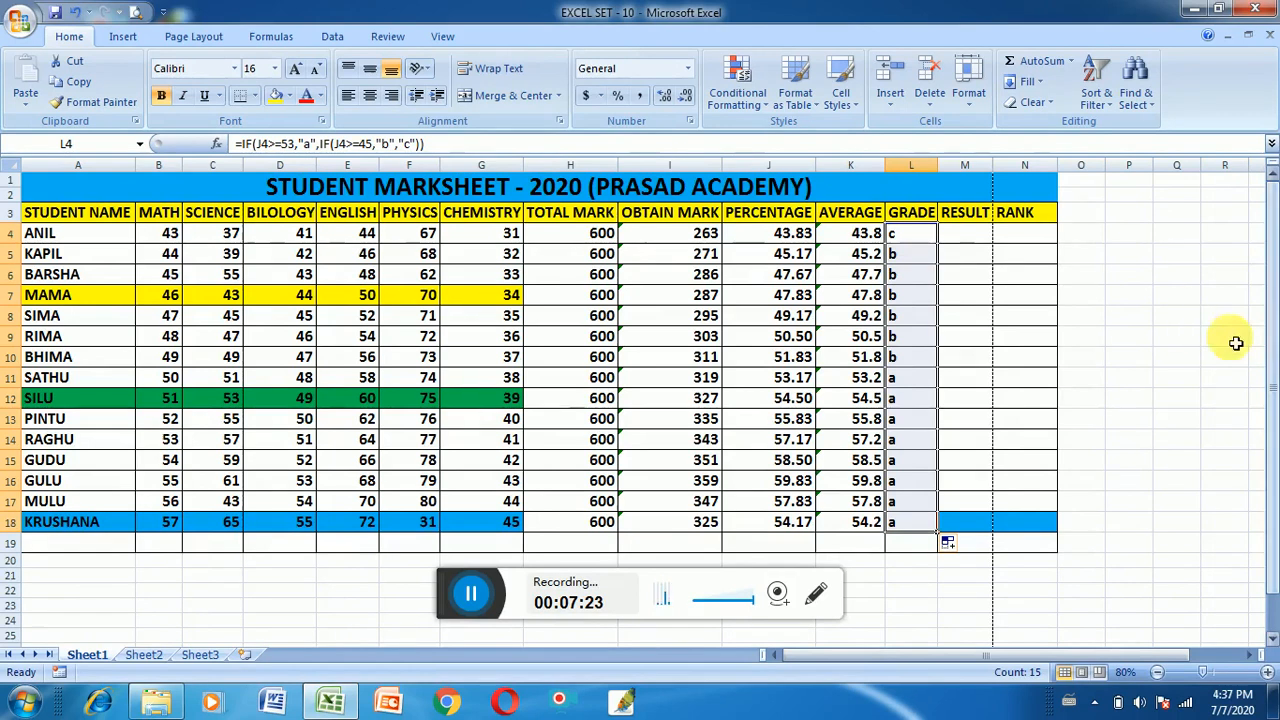
Step: Start the RESULT formula in M4 with an IF whose condition is J4>=56
{"action": "left_click", "coordinate": [976, 237]}
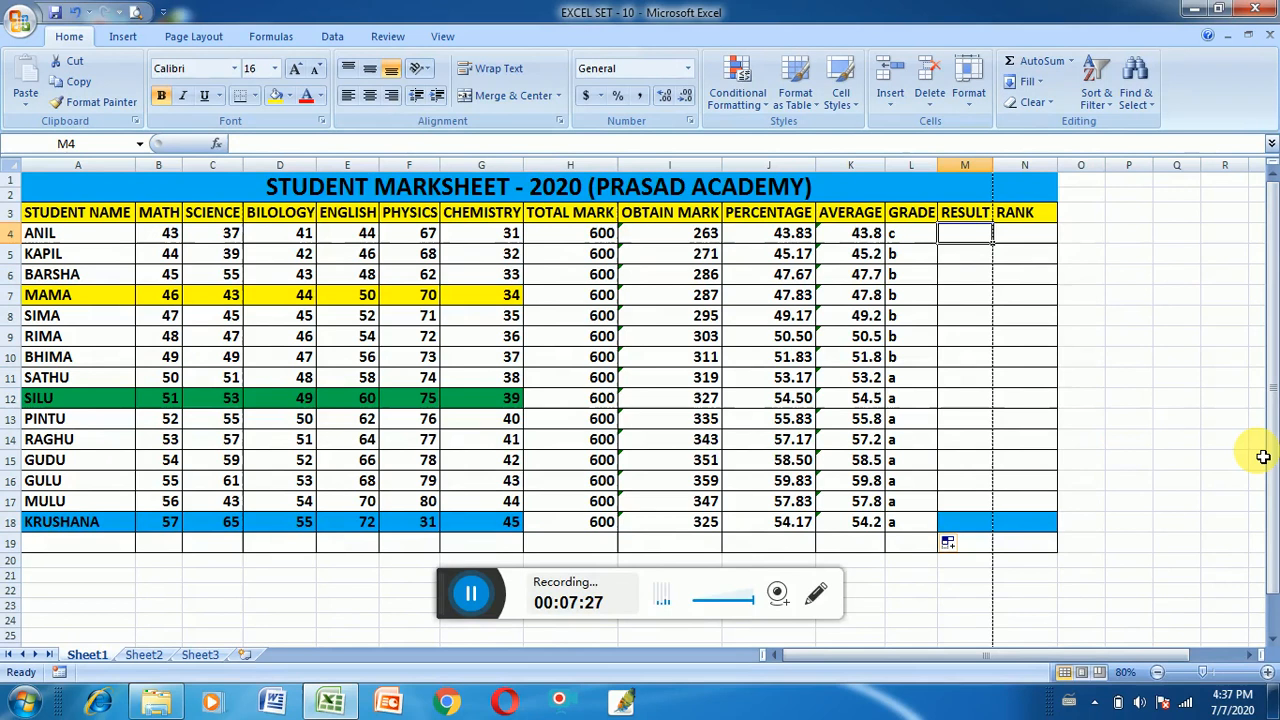
{"action": "type", "text": "="}
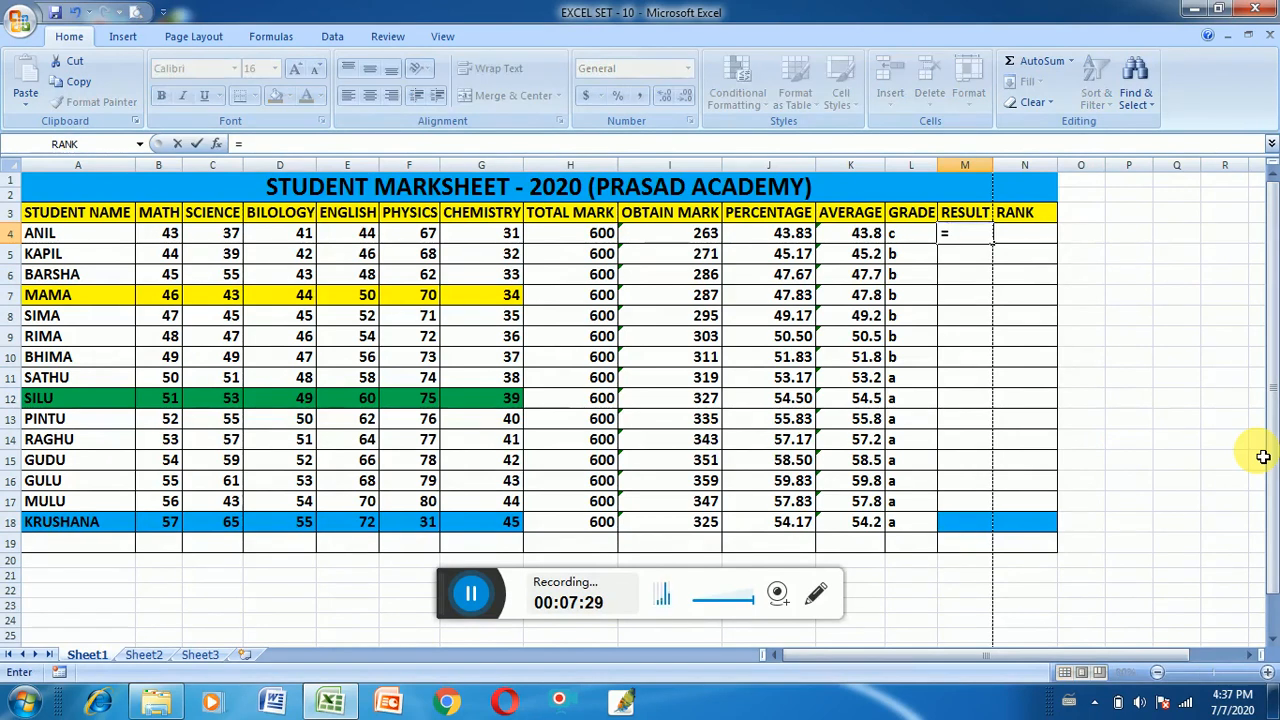
{"action": "type", "text": "if"}
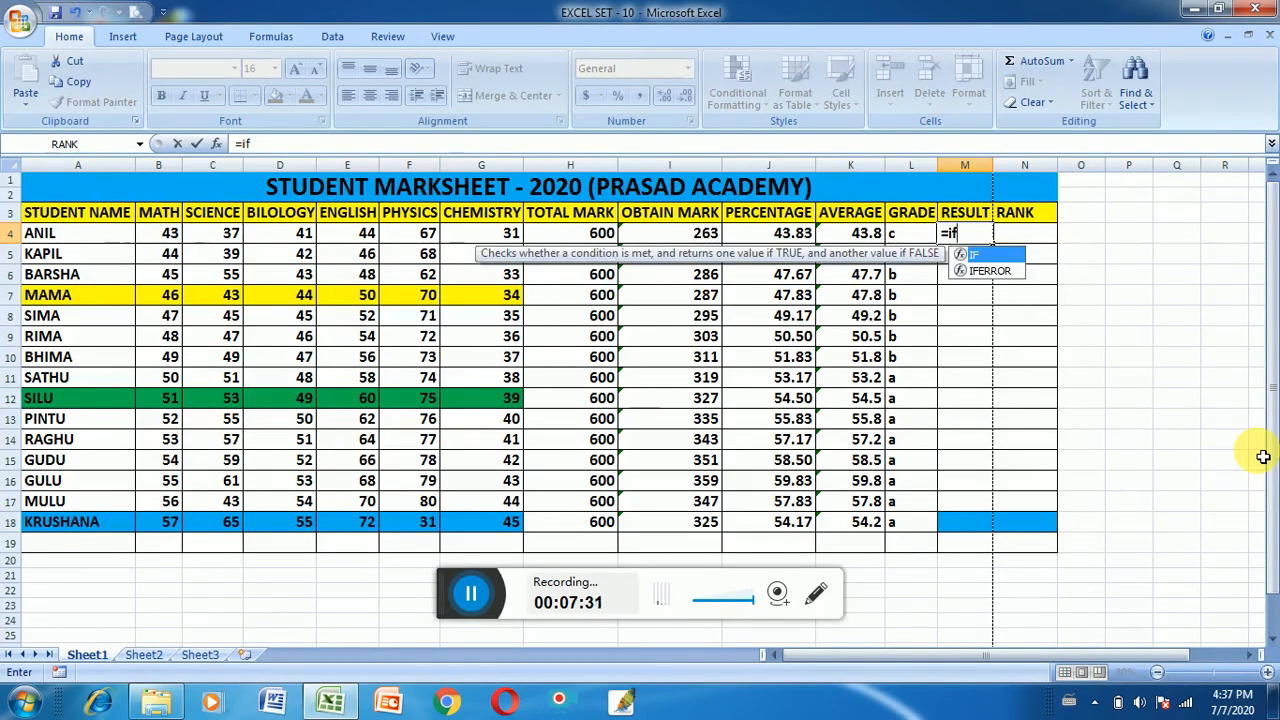
{"action": "type", "text": "("}
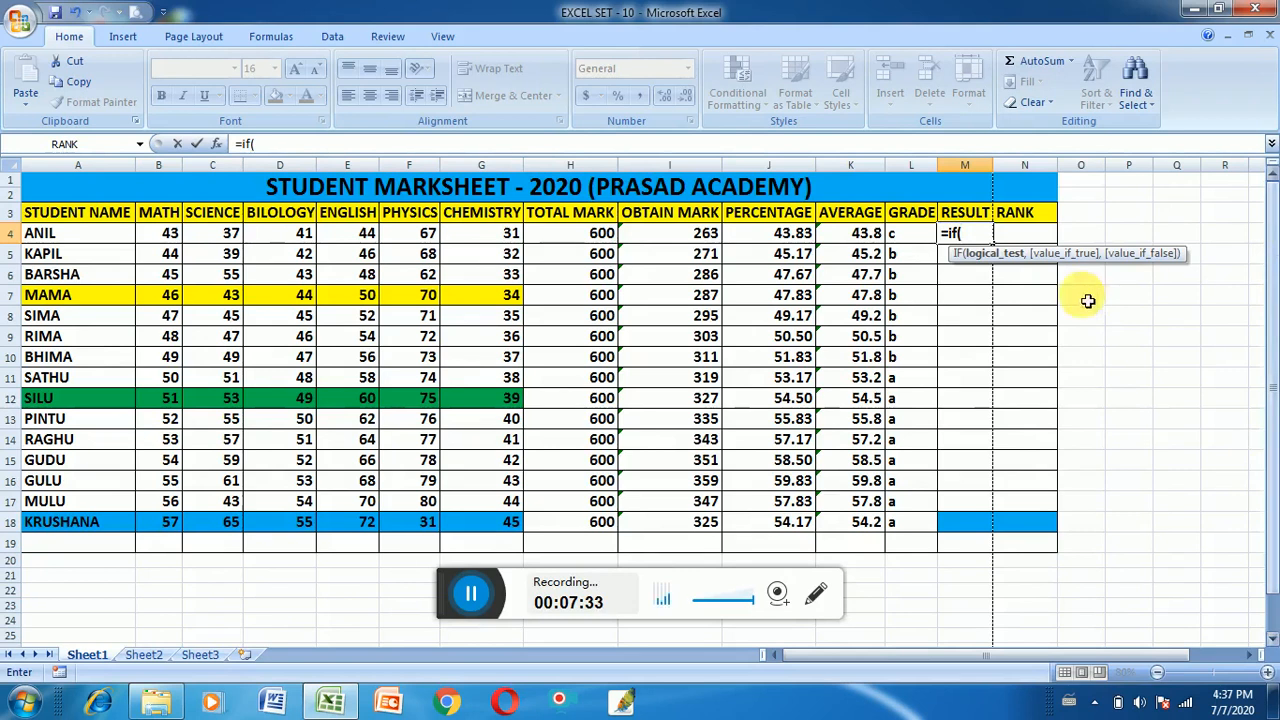
{"action": "left_click", "coordinate": [770, 234]}
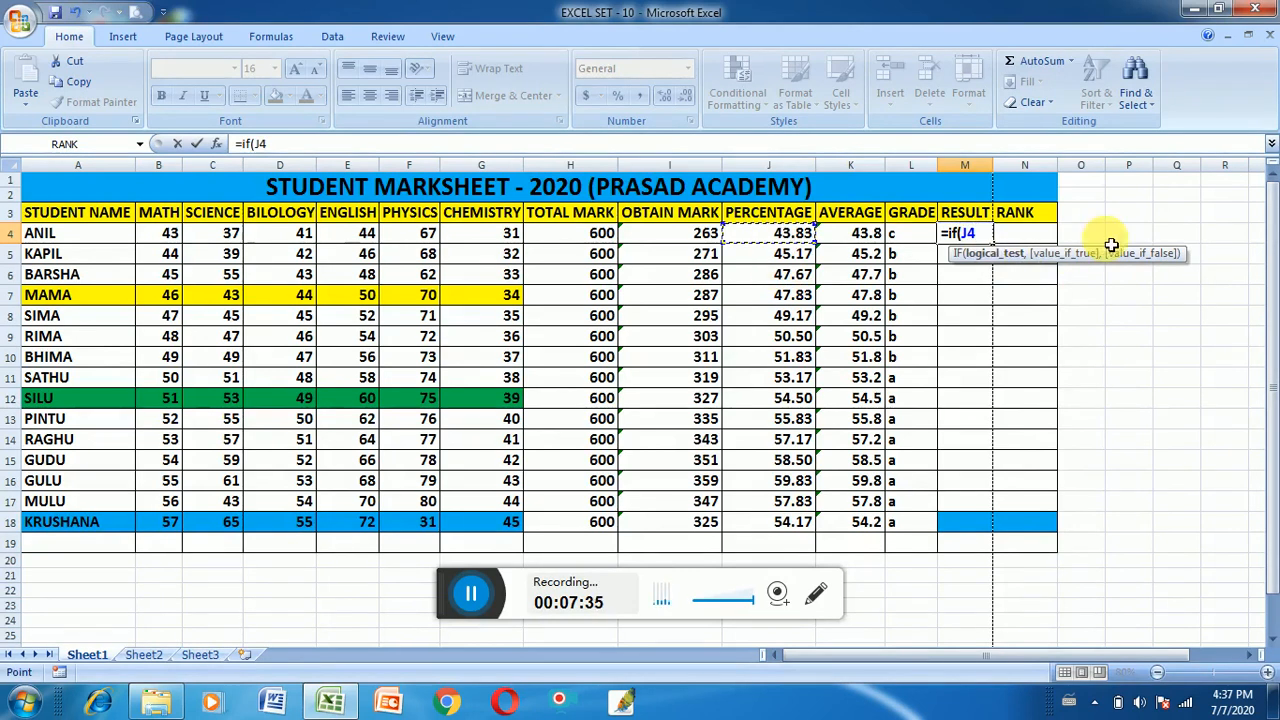
{"action": "type", "text": ":"}
{"action": "key", "text": "BackSpace"}
{"action": "type", "text": ">"}
{"action": "key", "text": "BackSpace"}
{"action": "key", "text": "BackSpace"}
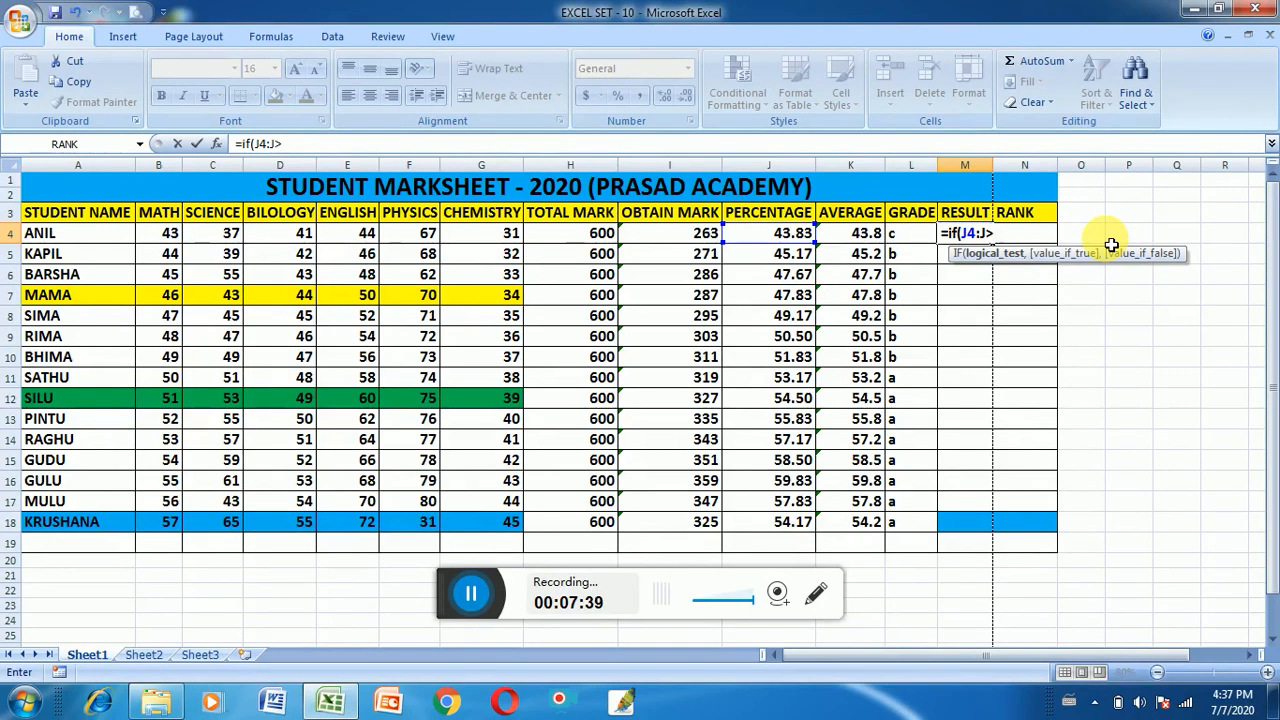
{"action": "key", "text": "BackSpace"}
{"action": "type", "text": ">"}
{"action": "type", "text": "56"}
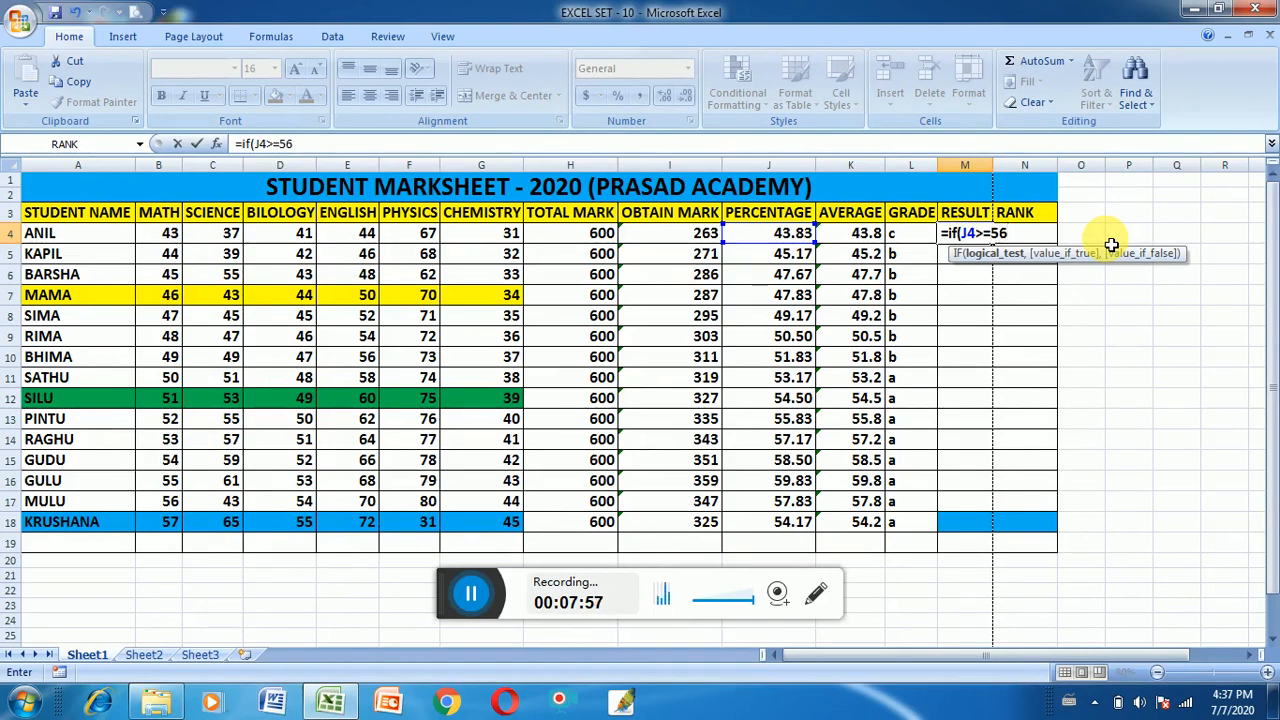
Step: Add "pass" as the value if true in the M4 formula
{"action": "type", "text": ","}
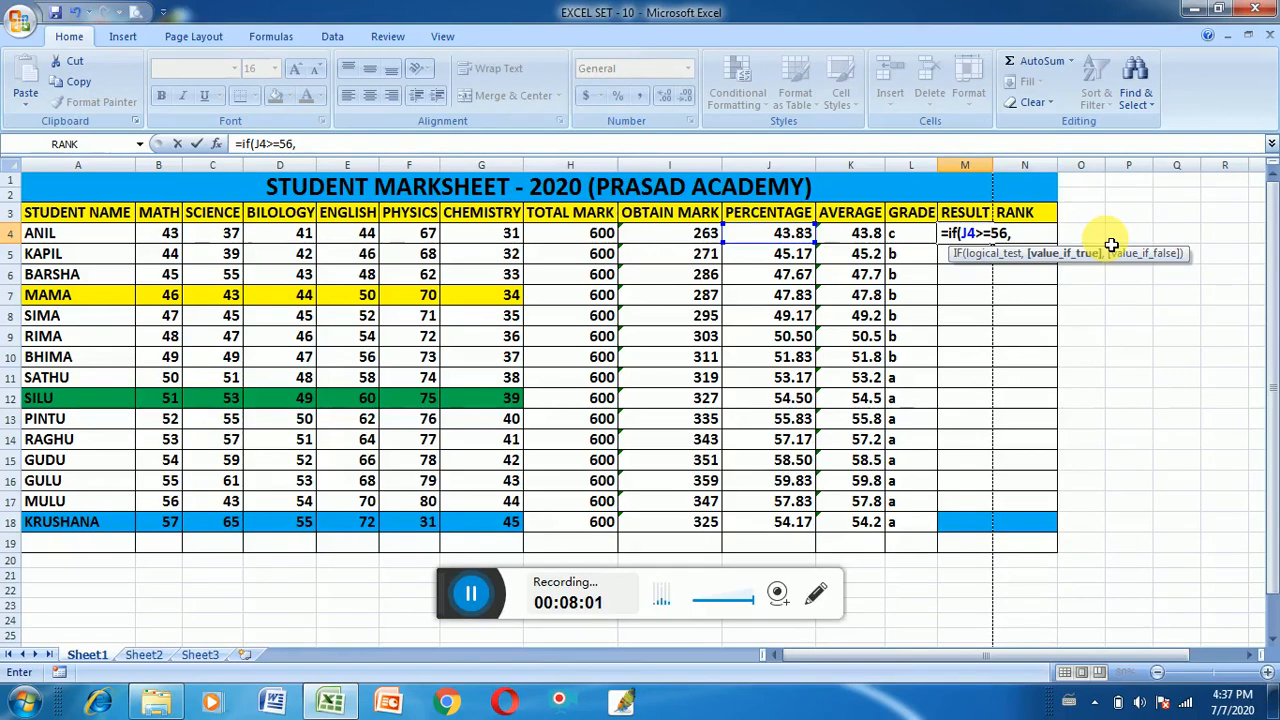
{"action": "type", "text": "\"pass\"\""}
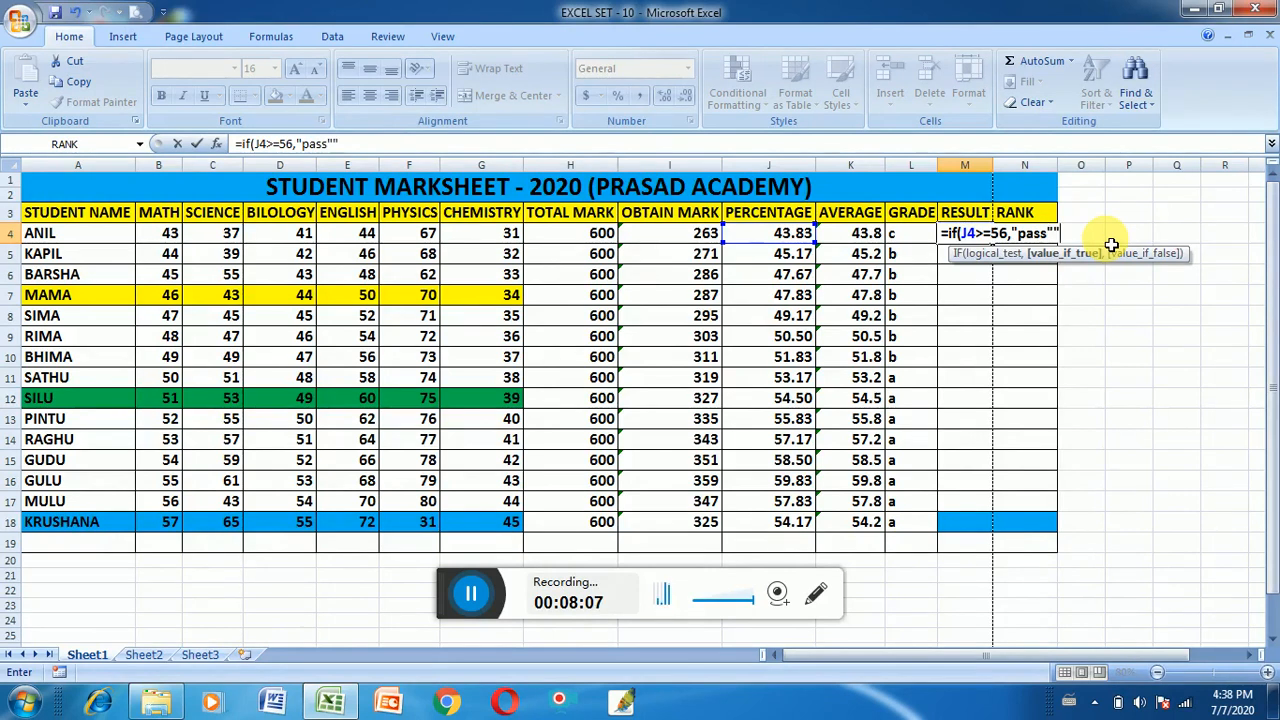
{"action": "key", "text": "BackSpace"}
{"action": "type", "text": ","}
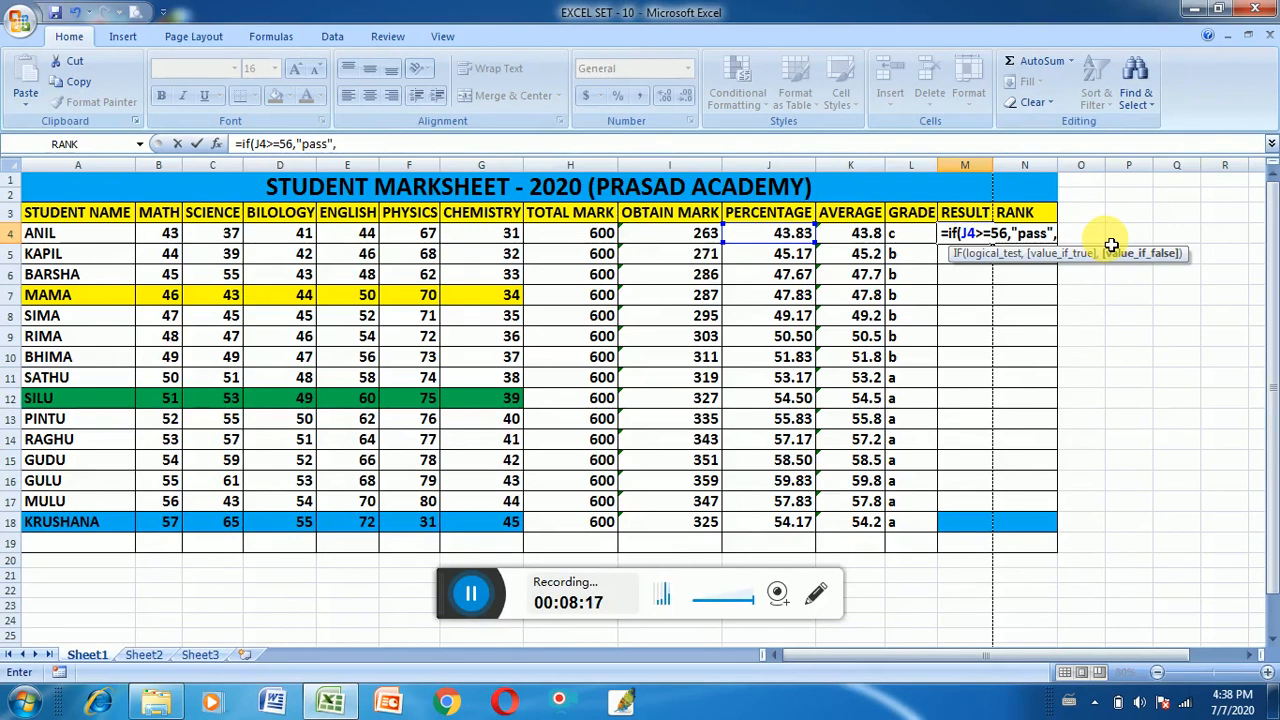
Step: Nest a second IF in the M4 formula with the condition J4>=45
{"action": "type", "text": "if("}
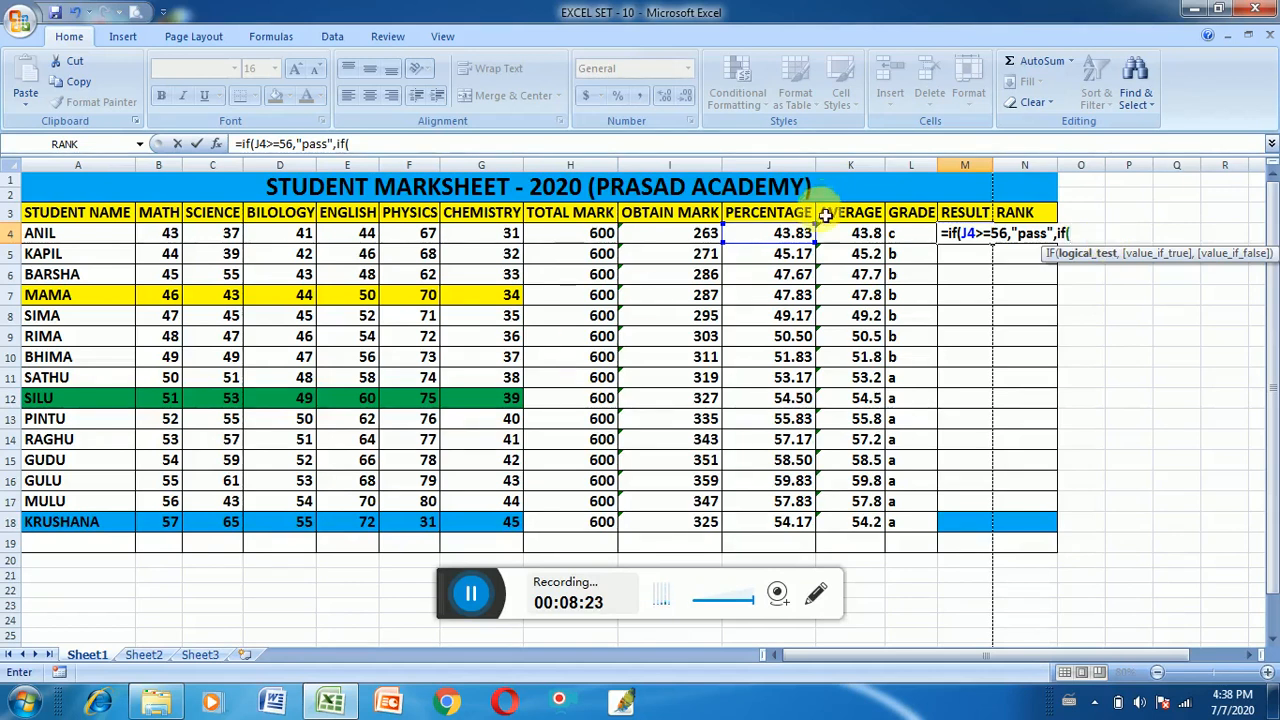
{"action": "left_click", "coordinate": [792, 233]}
{"action": "type", "text": ">"}
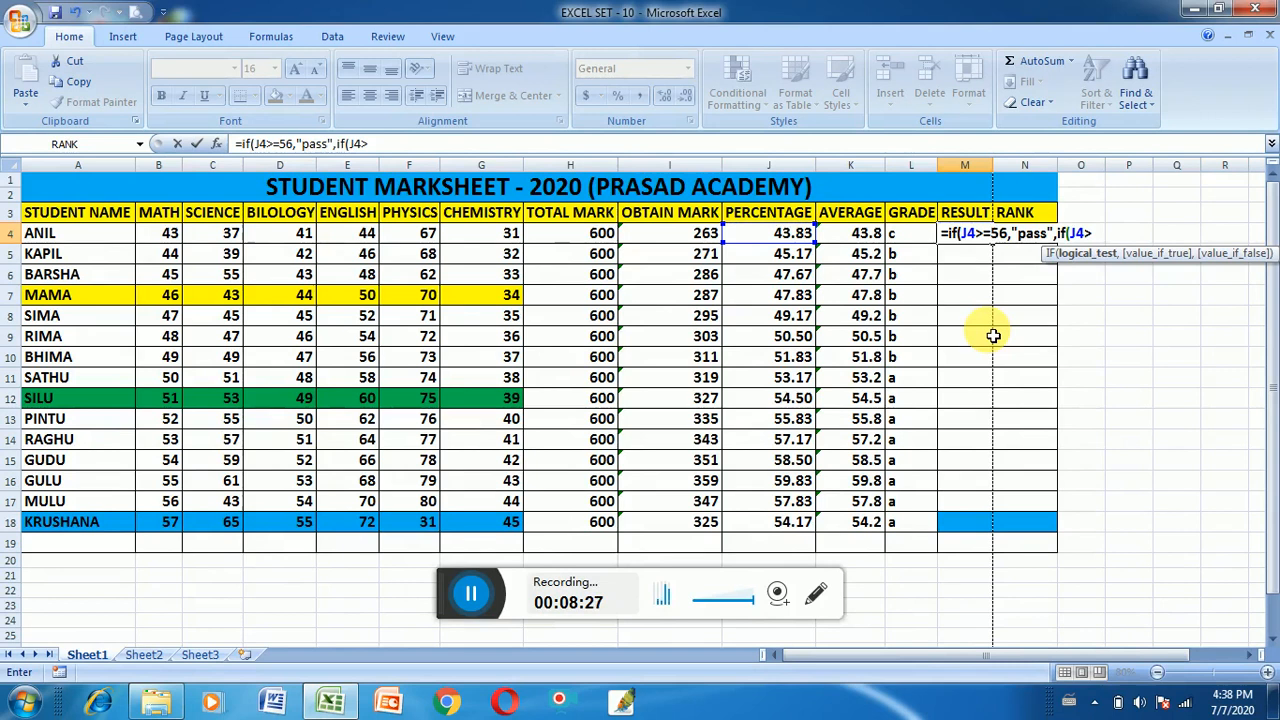
{"action": "type", "text": "=5"}
{"action": "key", "text": "BackSpace"}
{"action": "type", "text": "45"}
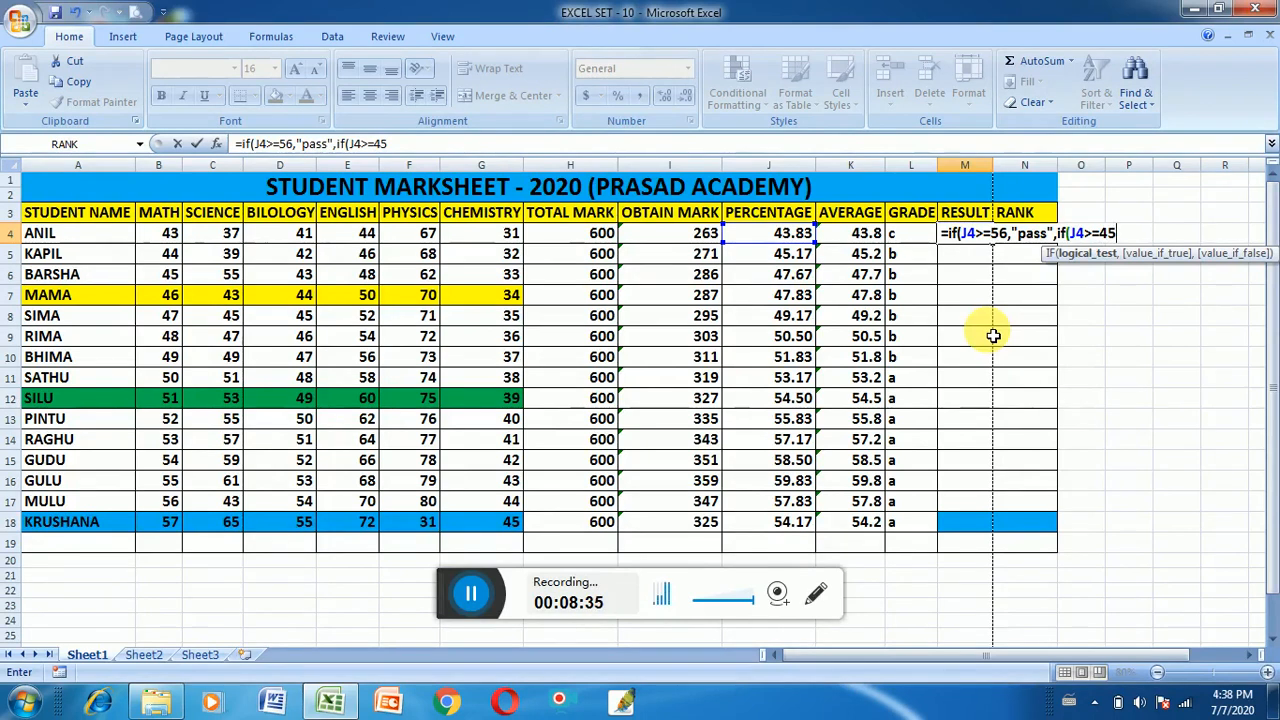
Step: Add "supple" as the value if true of the nested IF in M4
{"action": "type", "text": ","}
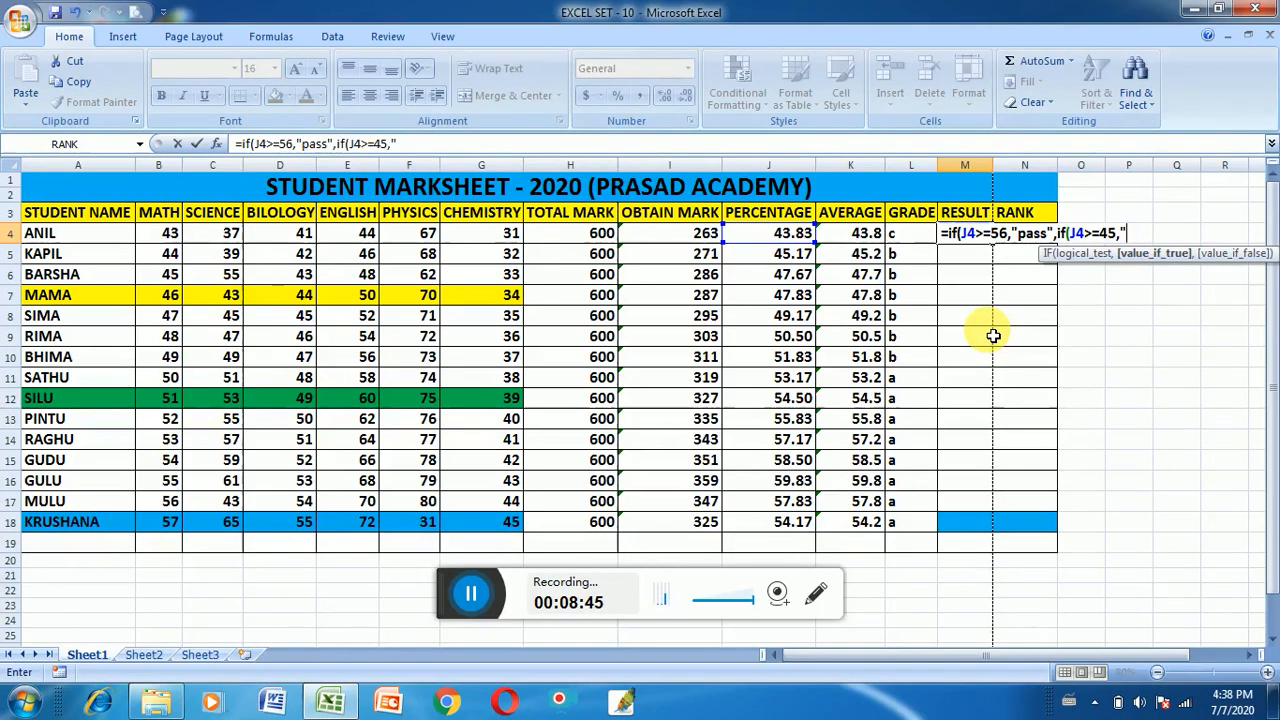
{"action": "type", "text": "upple"}
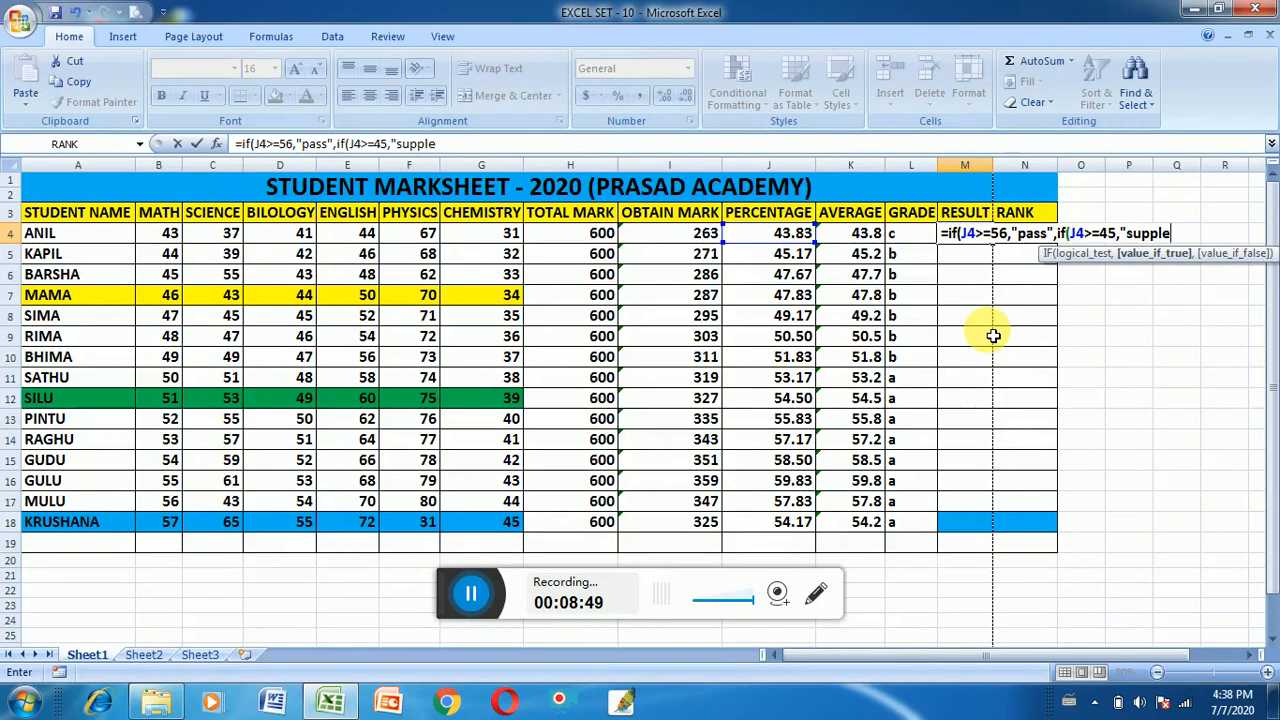
{"action": "type", "text": "\"\""}
{"action": "key", "text": "BackSpace"}
{"action": "type", "text": "\"\""}
{"action": "key", "text": "BackSpace"}
{"action": "key", "text": "BackSpace"}
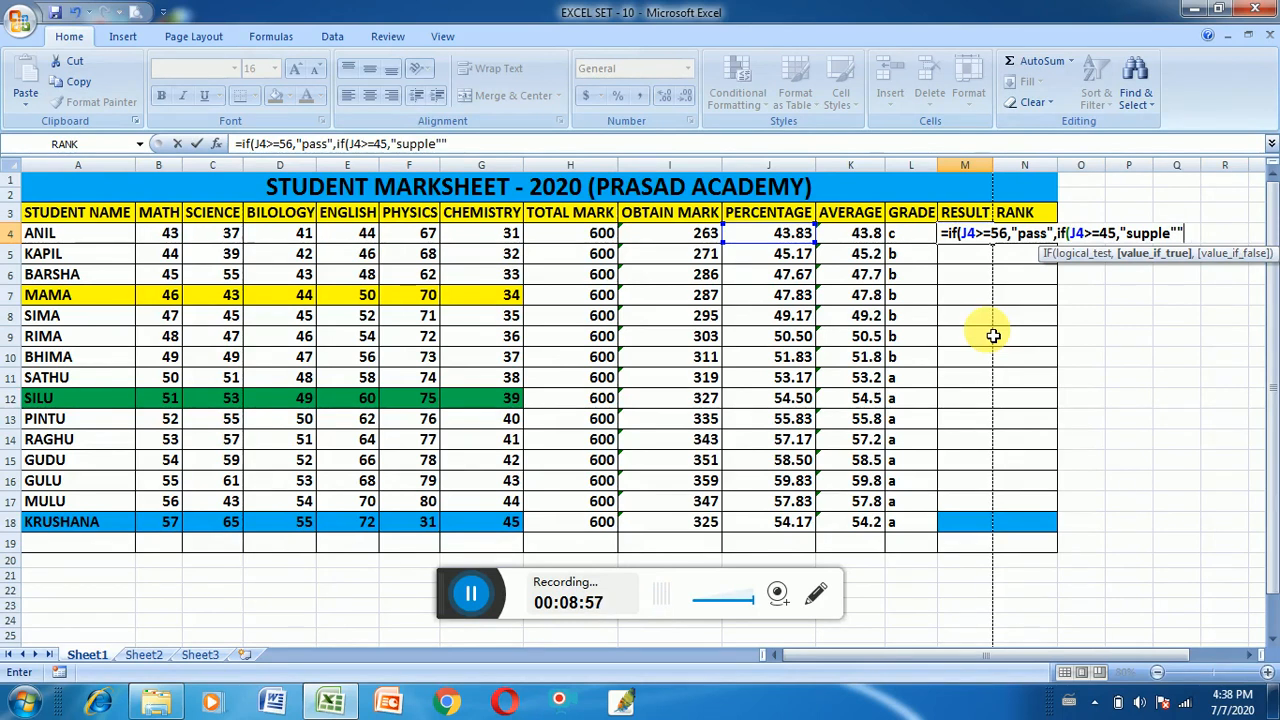
{"action": "type", "text": ","}
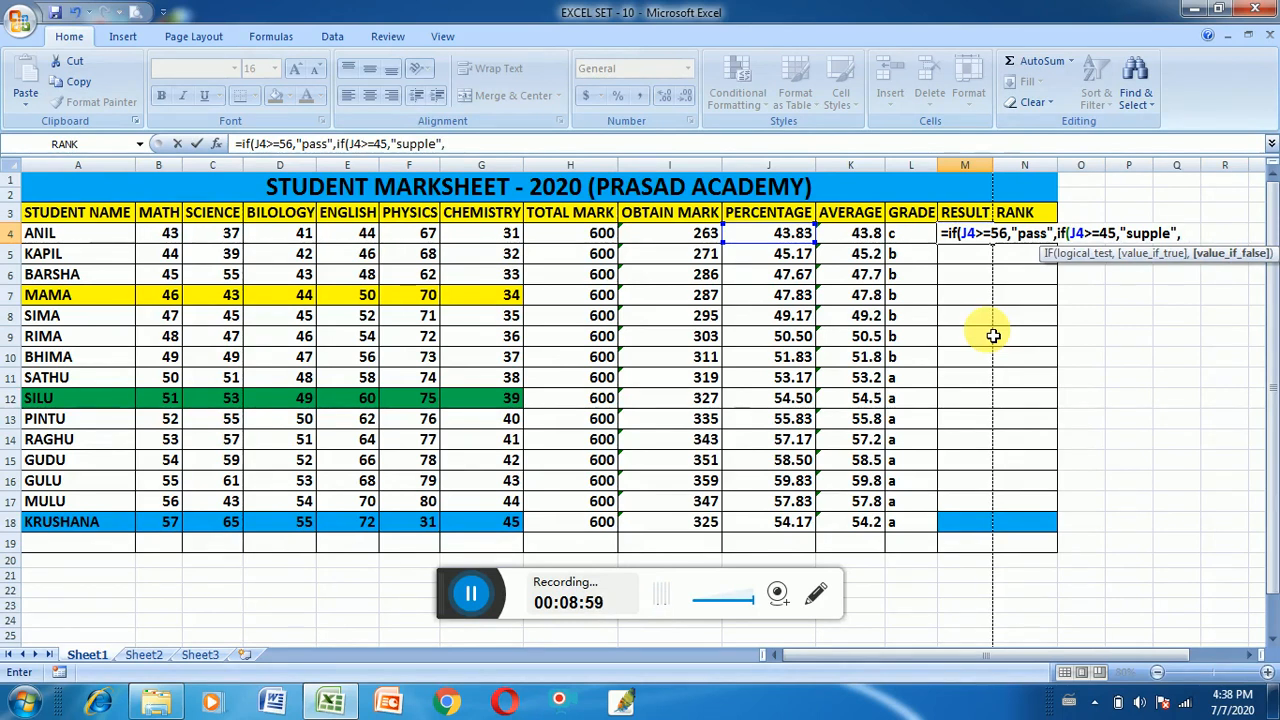
Step: Finish the M4 formula as =if(J4>=56,"pass",if(J4>=45,"supple","fail")) and enter it
{"action": "type", "text": "\"supple\",\""}
{"action": "type", "text": "fail"}
{"action": "type", "text": "\")"}
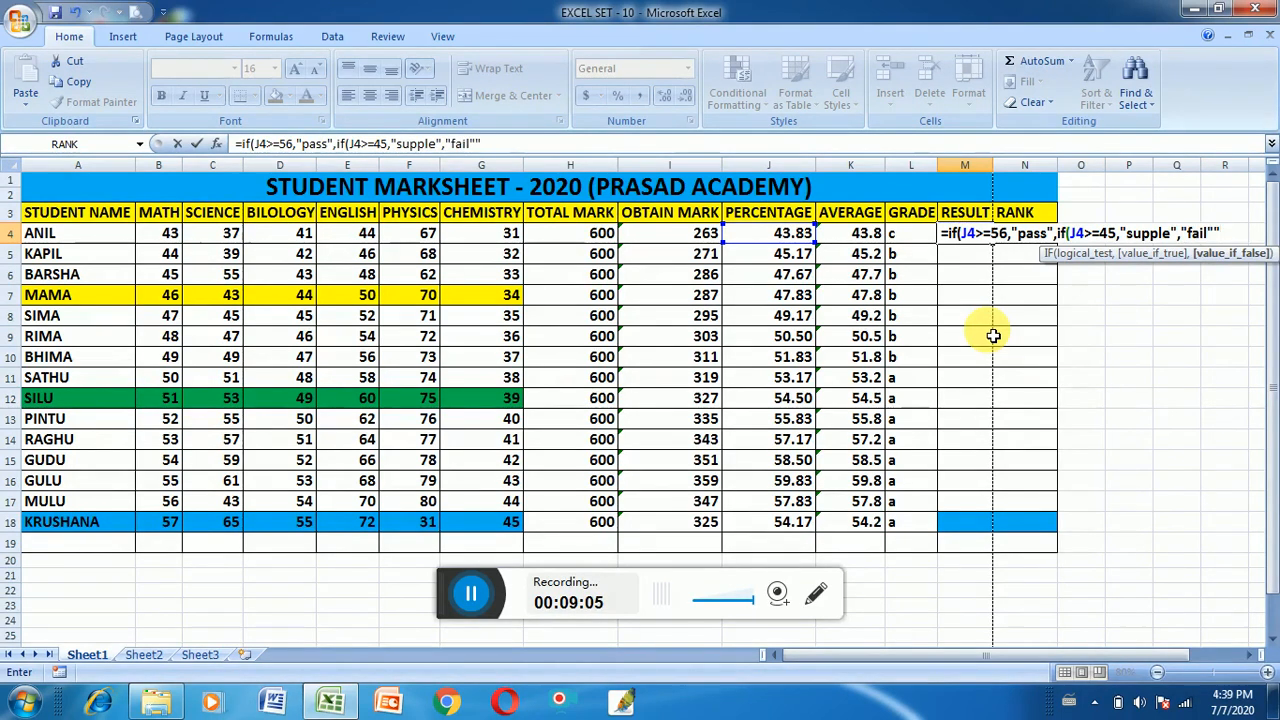
{"action": "type", "text": ")"}
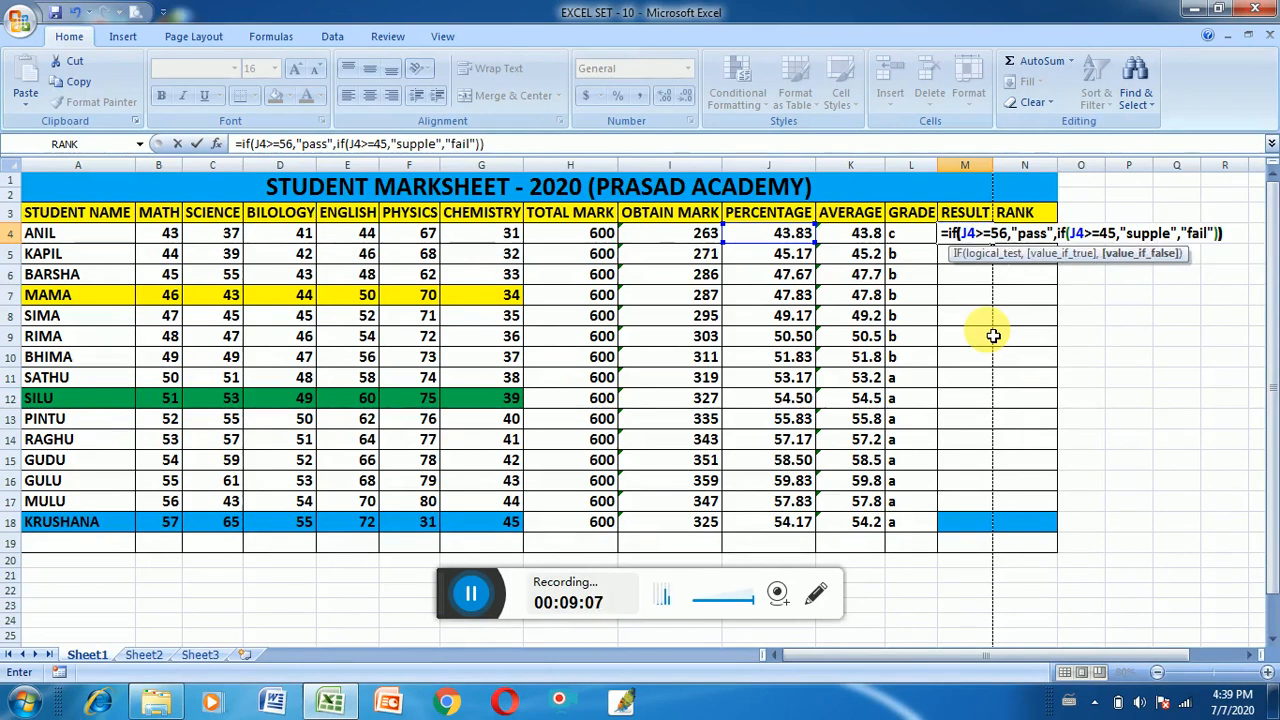
{"action": "key", "text": "Return"}
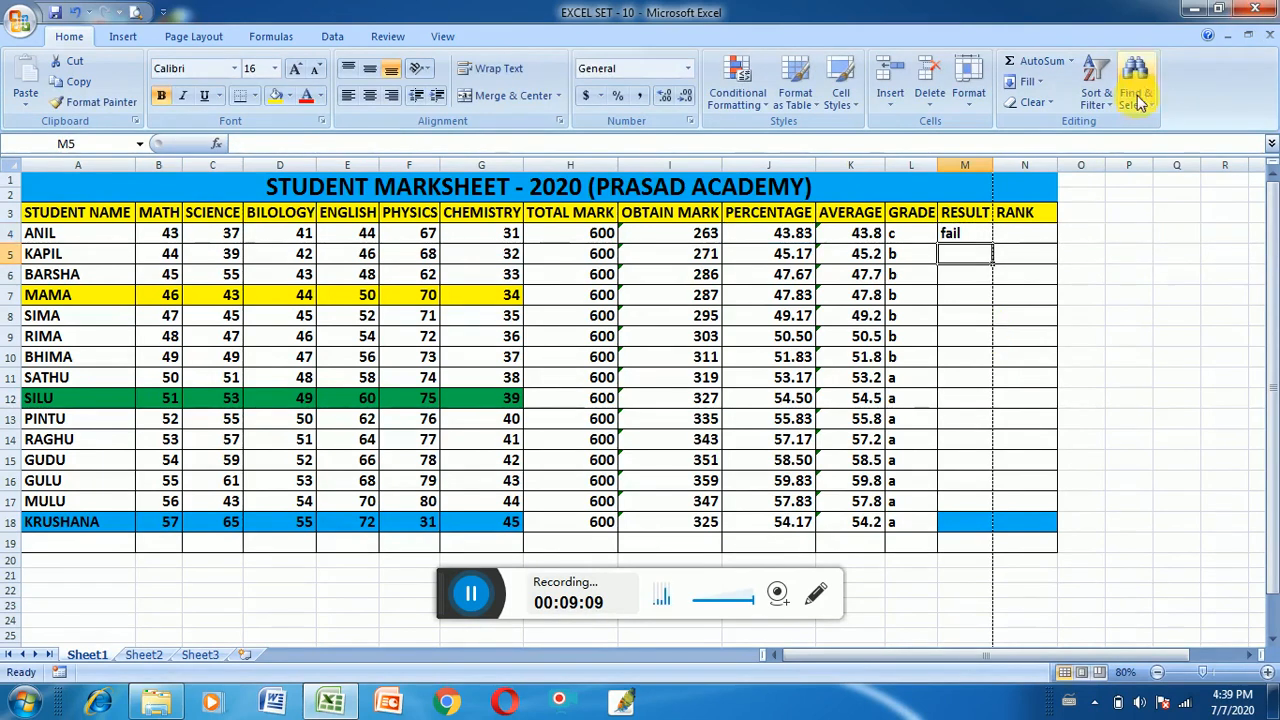
Step: Fill the M4 result formula down through M18, and clear the contents of M4:M18
{"action": "left_click", "coordinate": [968, 238]}
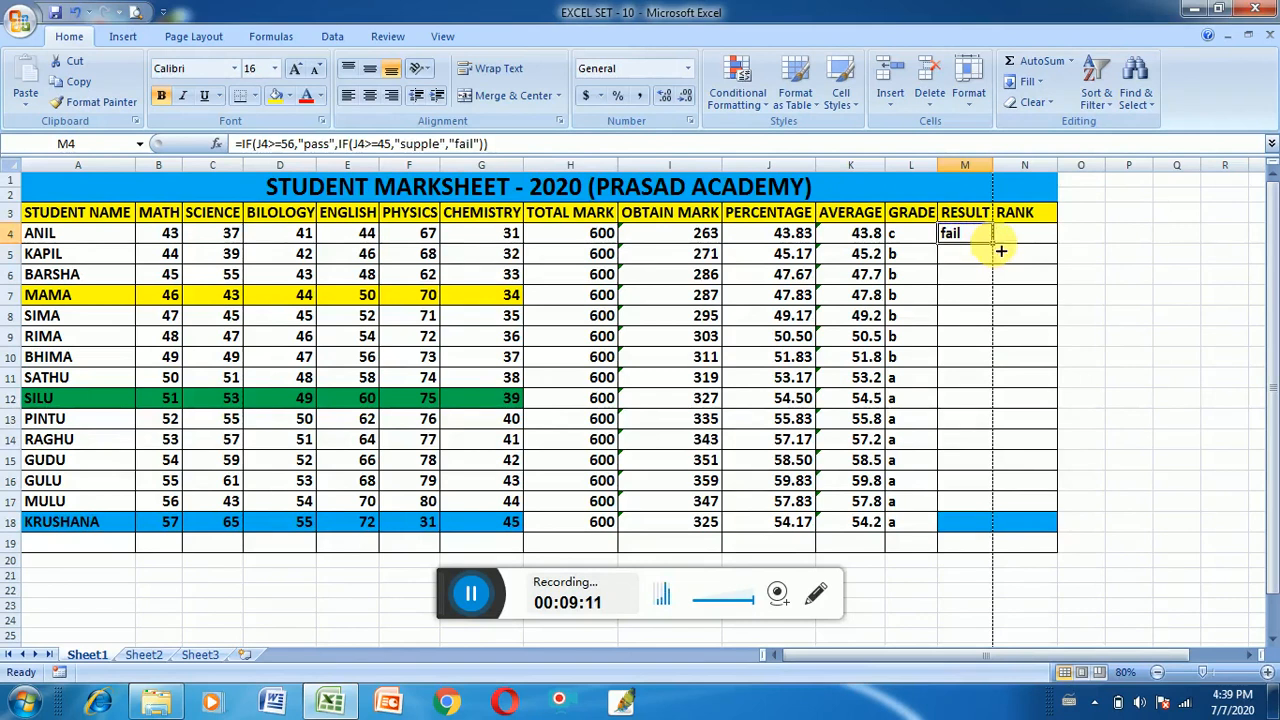
{"action": "double_click", "coordinate": [999, 250]}
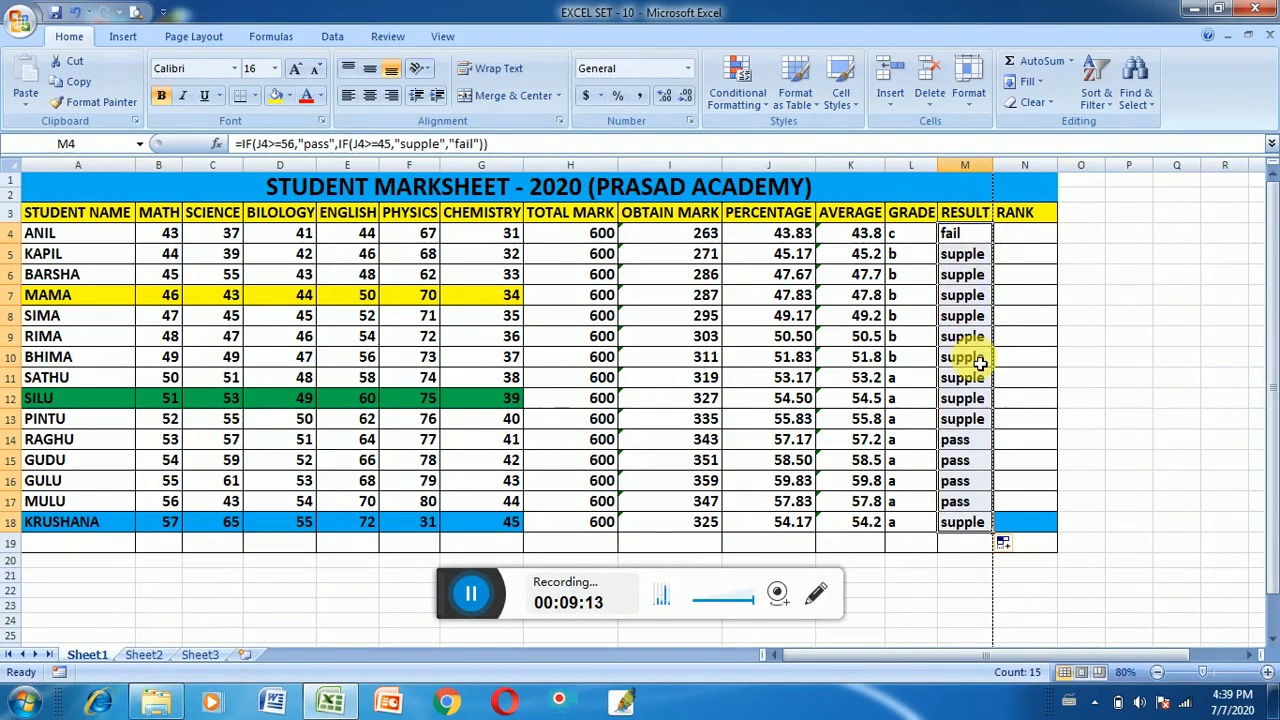
{"action": "left_click_drag", "start_coordinate": [963, 237], "coordinate": [972, 512]}
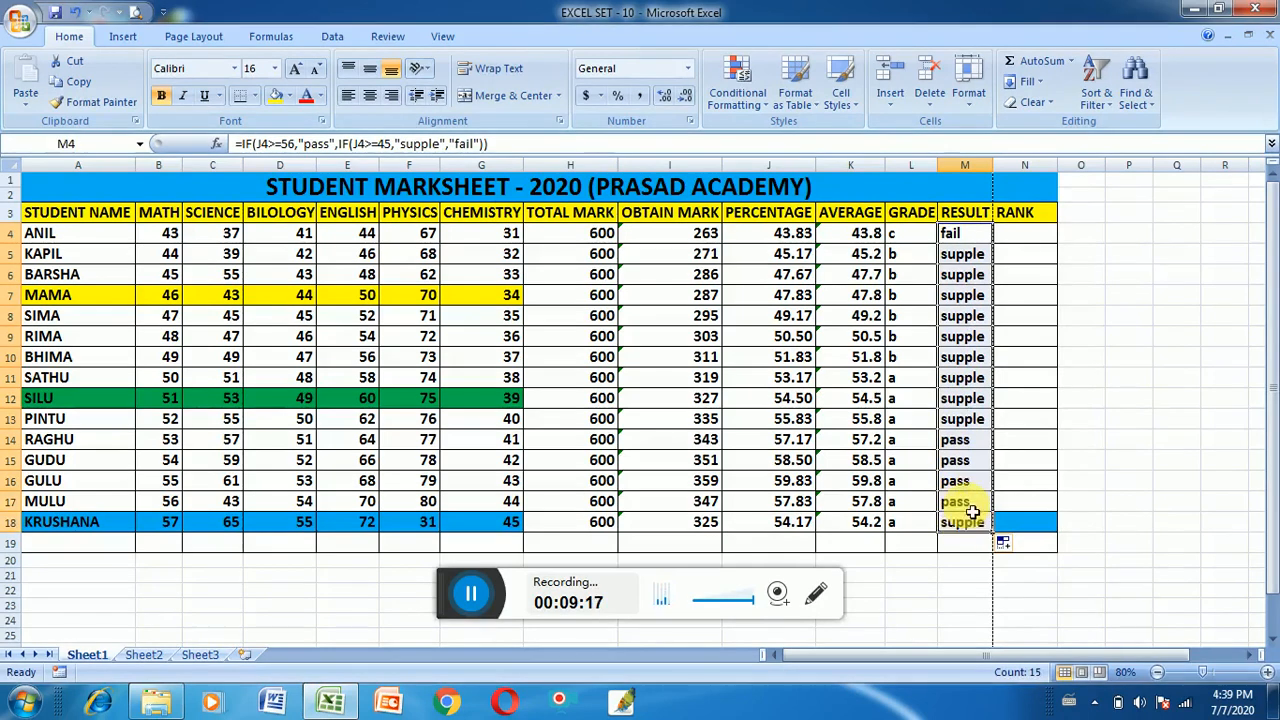
{"action": "key", "text": "Delete"}
Step: Start an IF formula in M4 with the condition J4>=56 and "pass" as the value if true
{"action": "left_click", "coordinate": [972, 234]}
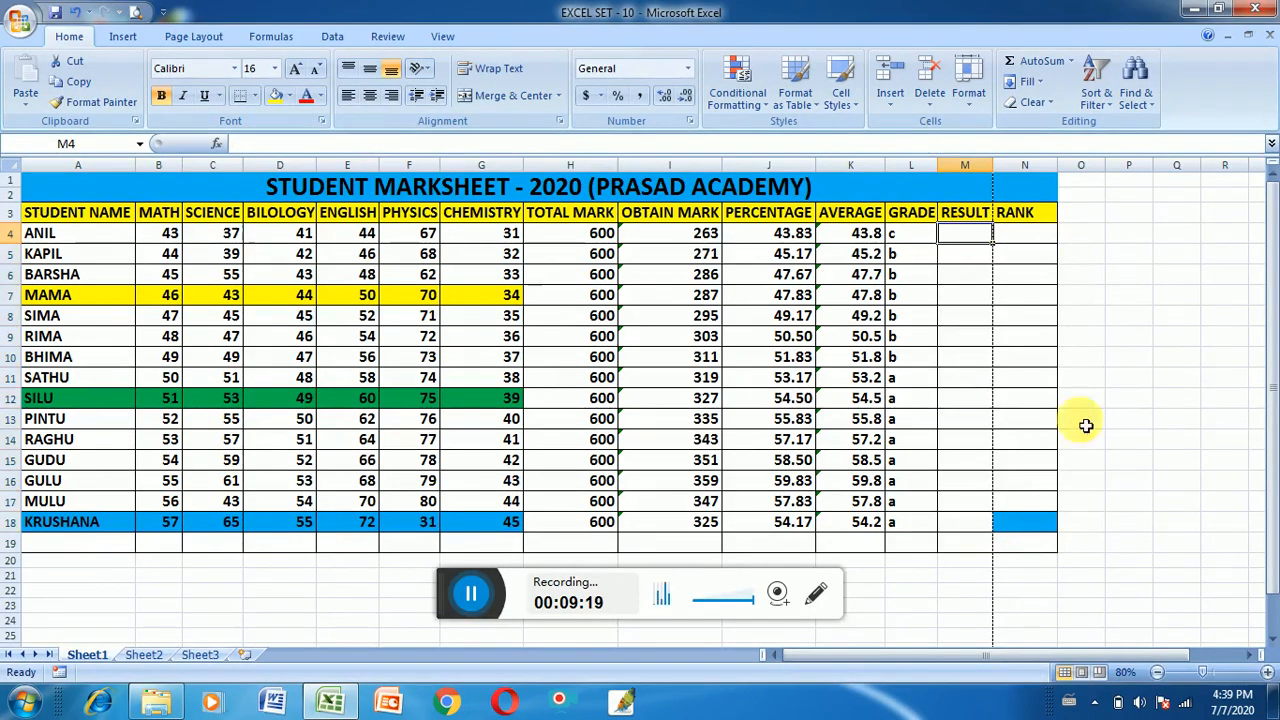
{"action": "type", "text": "="}
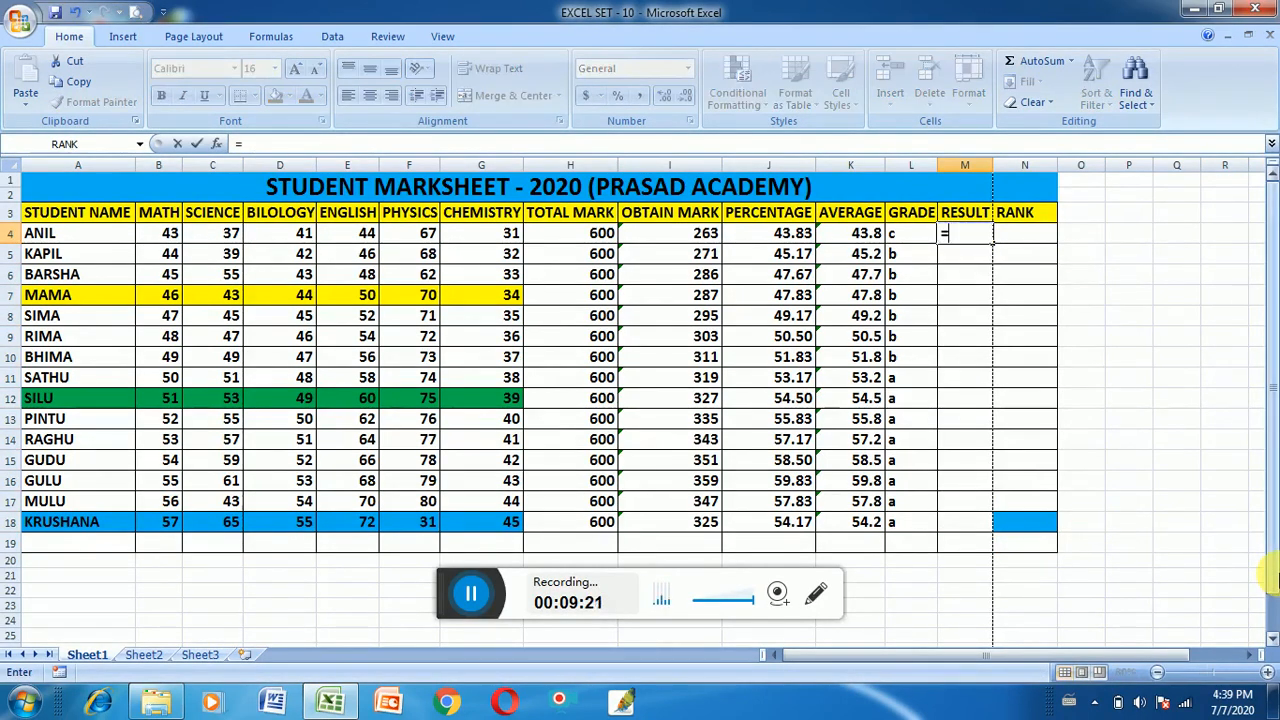
{"action": "type", "text": "if"}
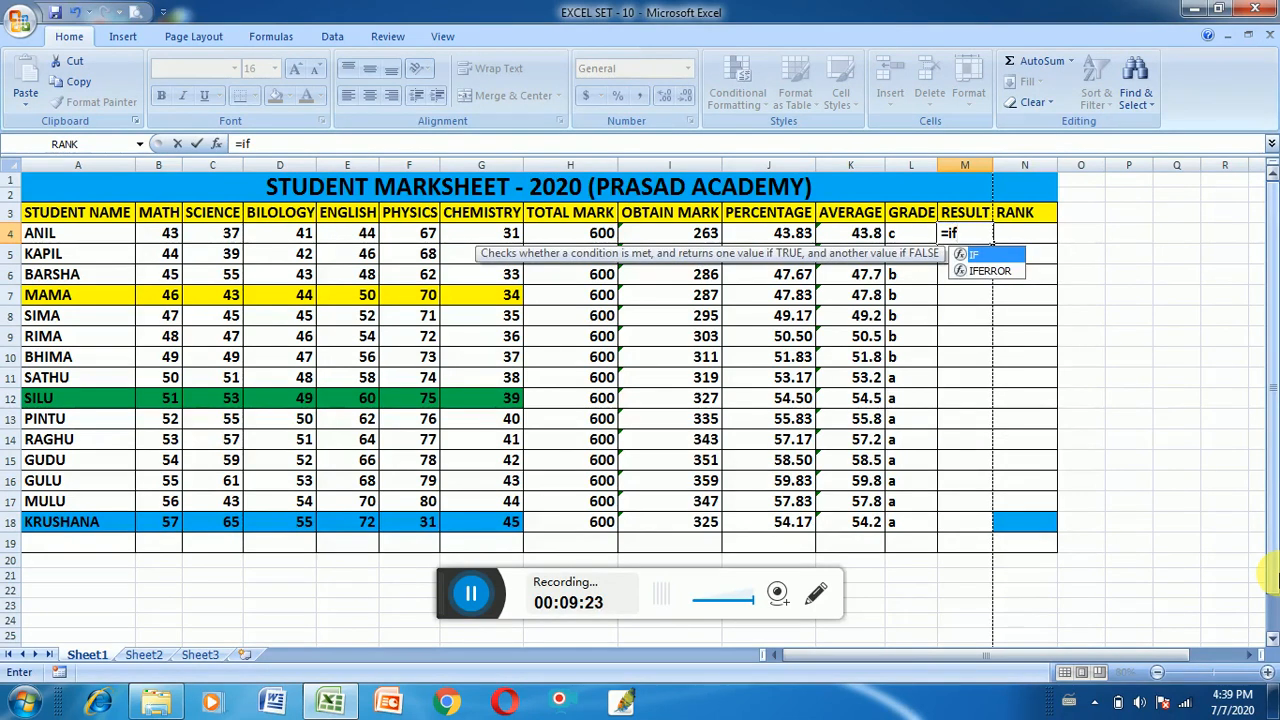
{"action": "type", "text": "("}
{"action": "left_click", "coordinate": [791, 233]}
{"action": "type", "text": ">"}
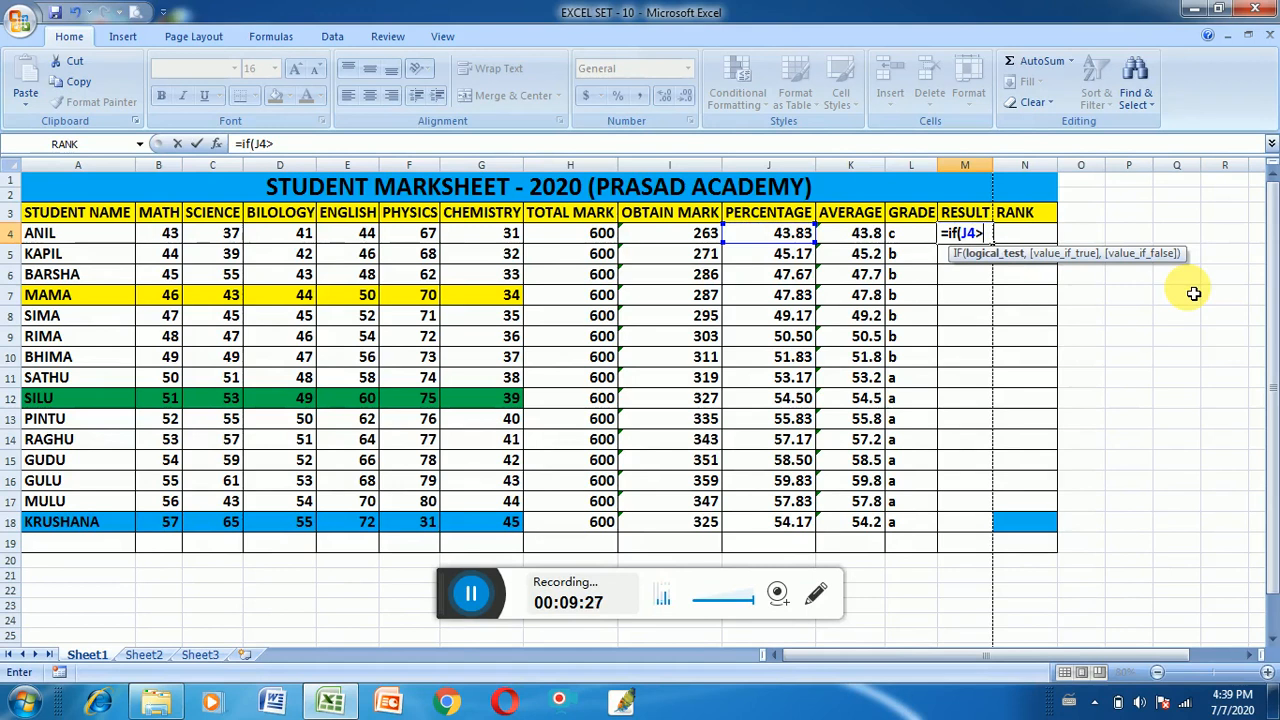
{"action": "type", "text": "=56,"}
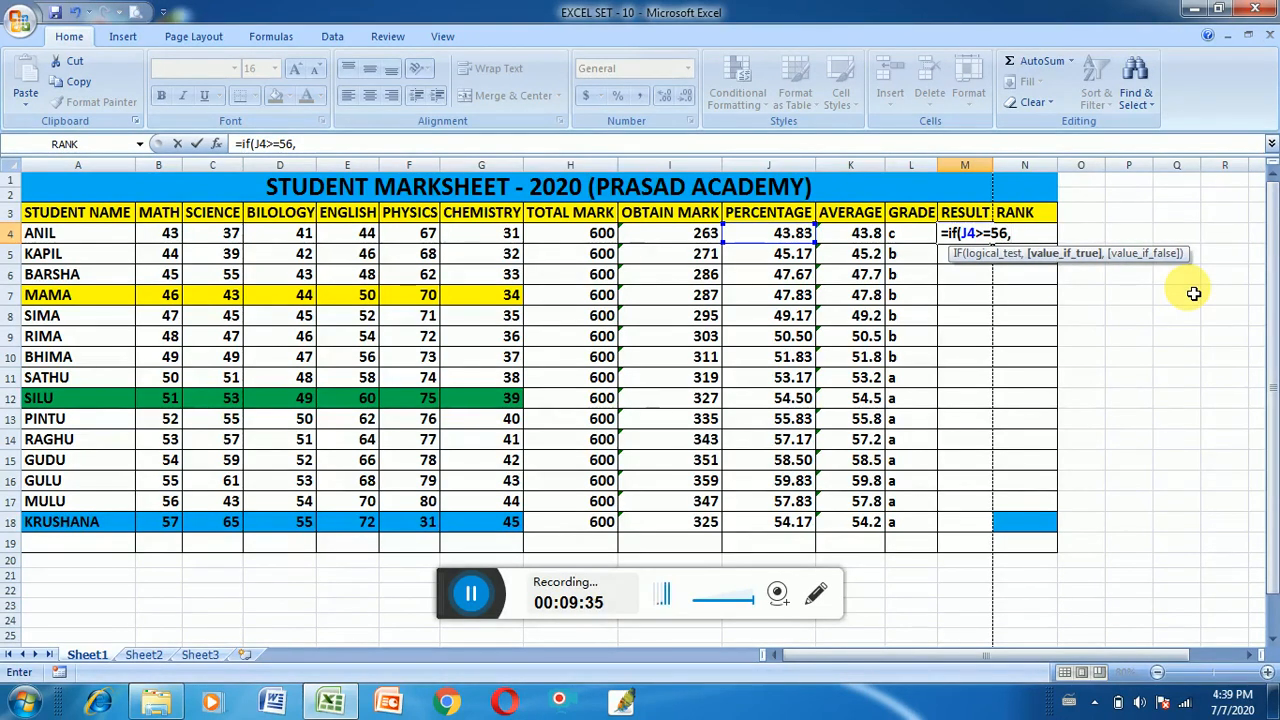
{"action": "type", "text": "\""}
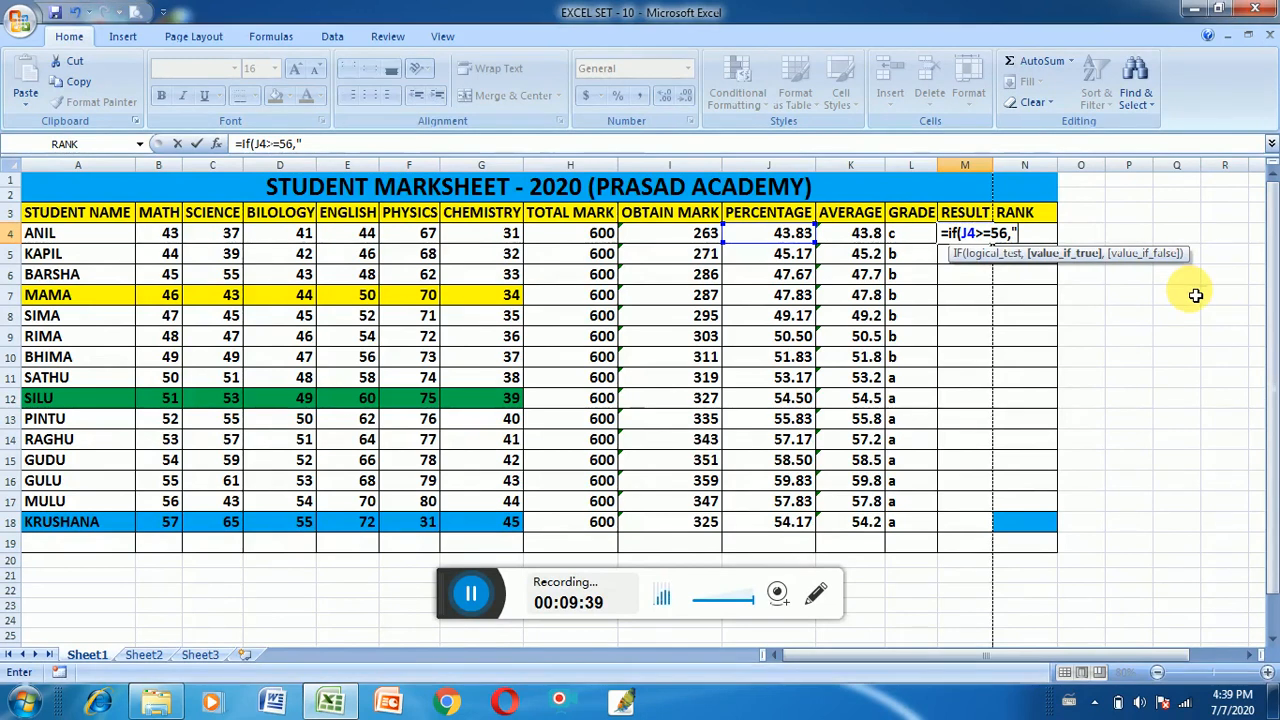
{"action": "type", "text": "pass\""}
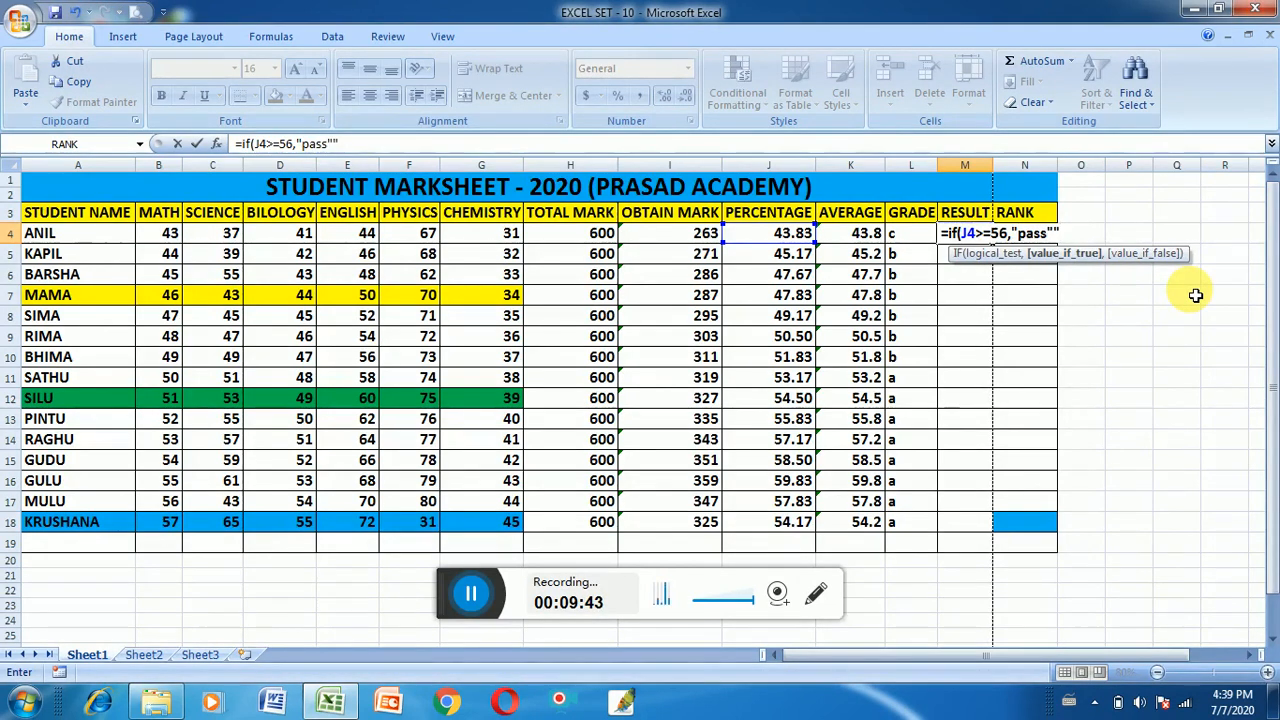
{"action": "type", "text": ","}
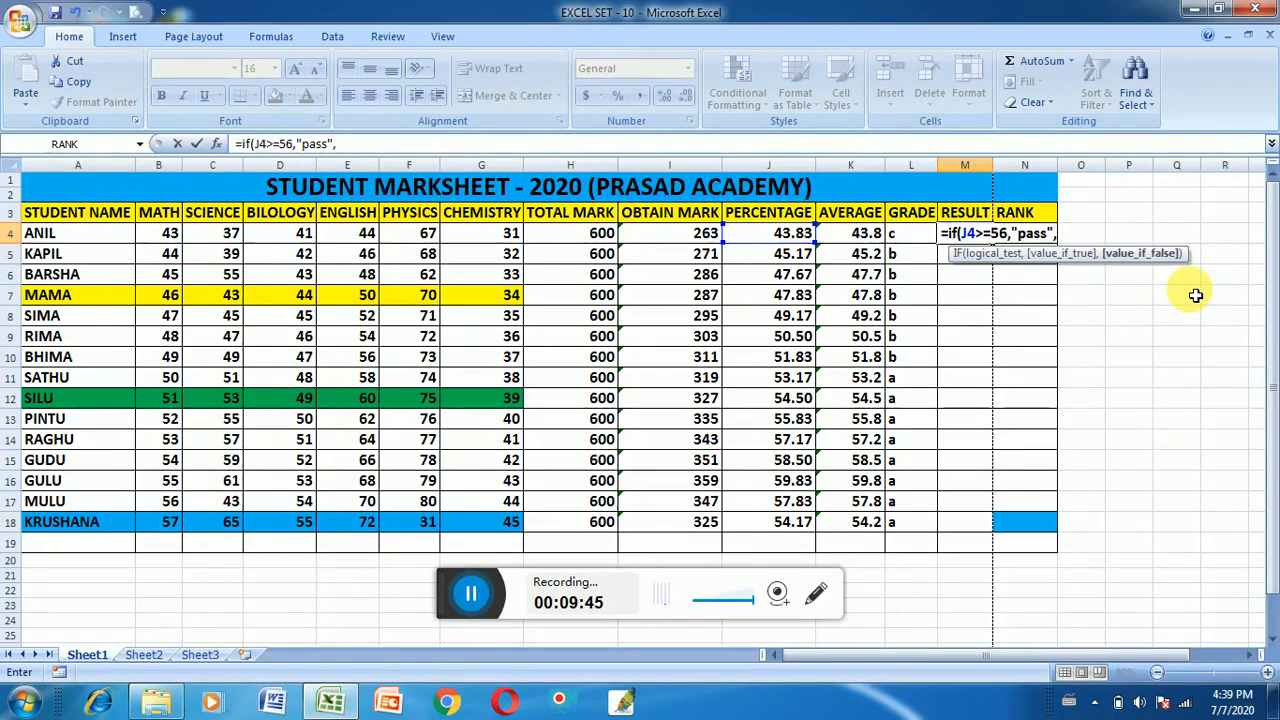
Step: Nest a second IF in the M4 formula with the condition J4>=45 and "suppl" as its value if true
{"action": "type", "text": "if("}
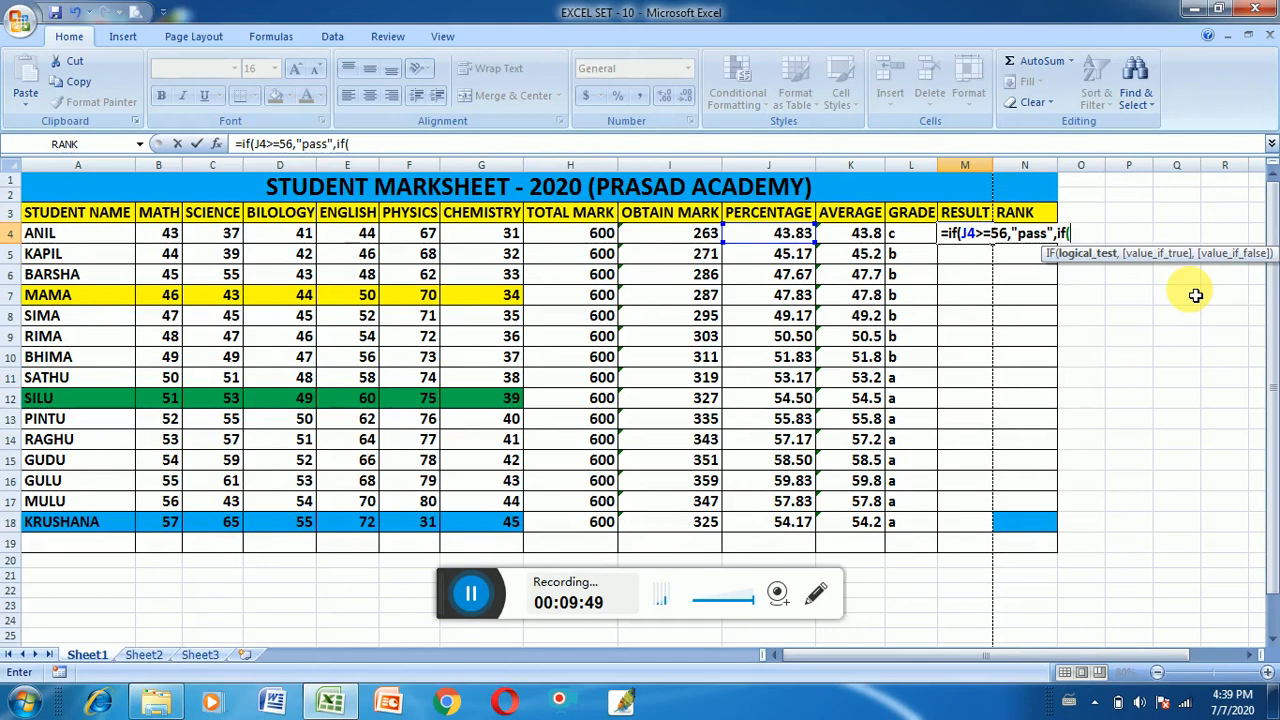
{"action": "left_click", "coordinate": [790, 236]}
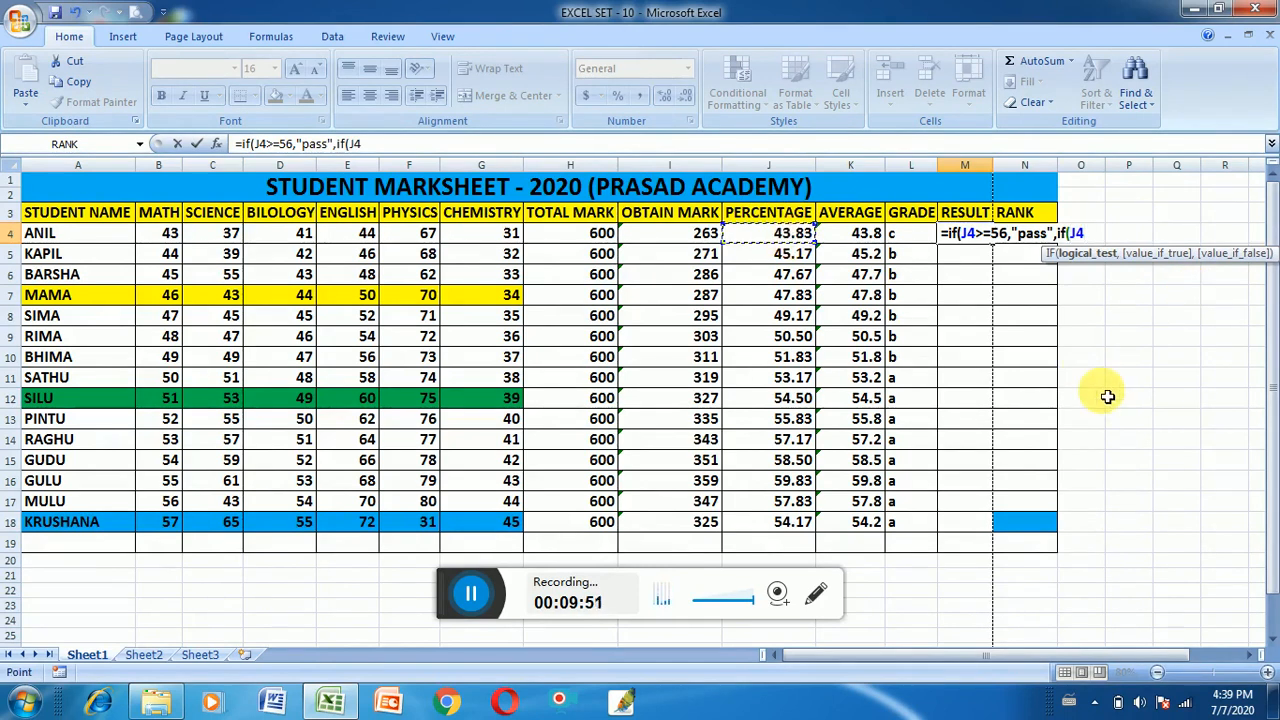
{"action": "type", "text": ">"}
{"action": "type", "text": "=45"}
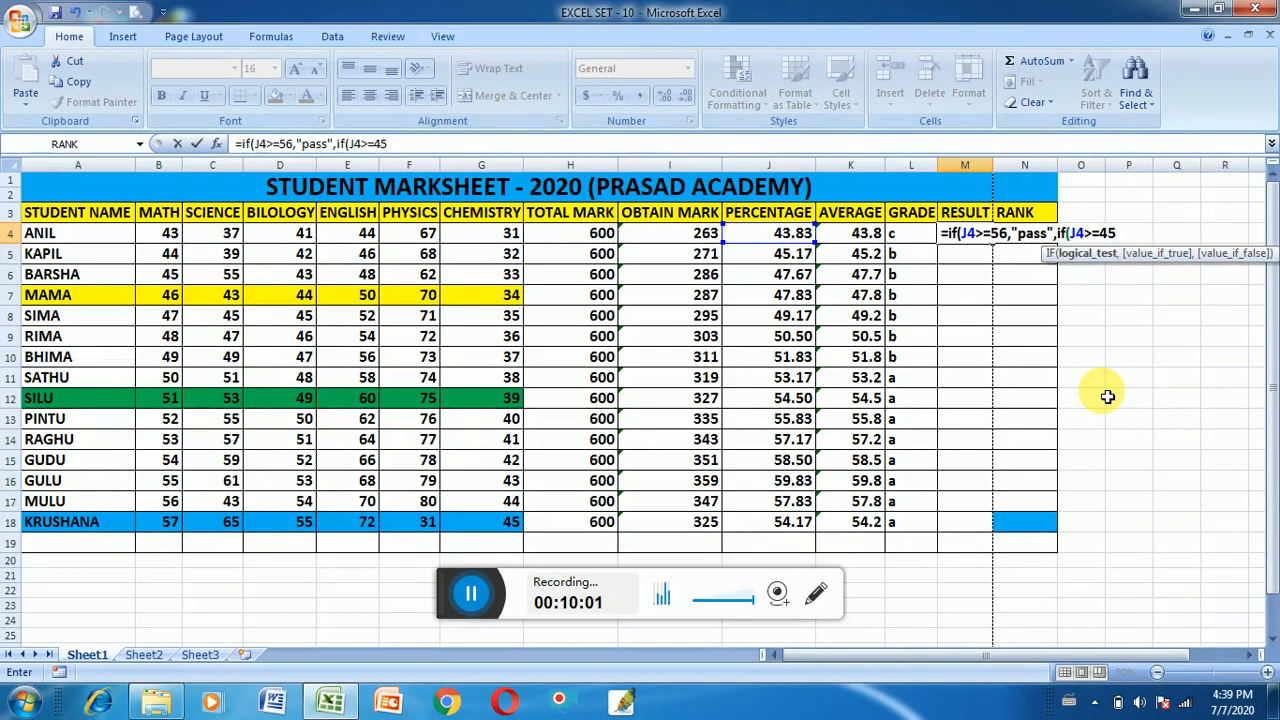
{"action": "type", "text": ",\"\""}
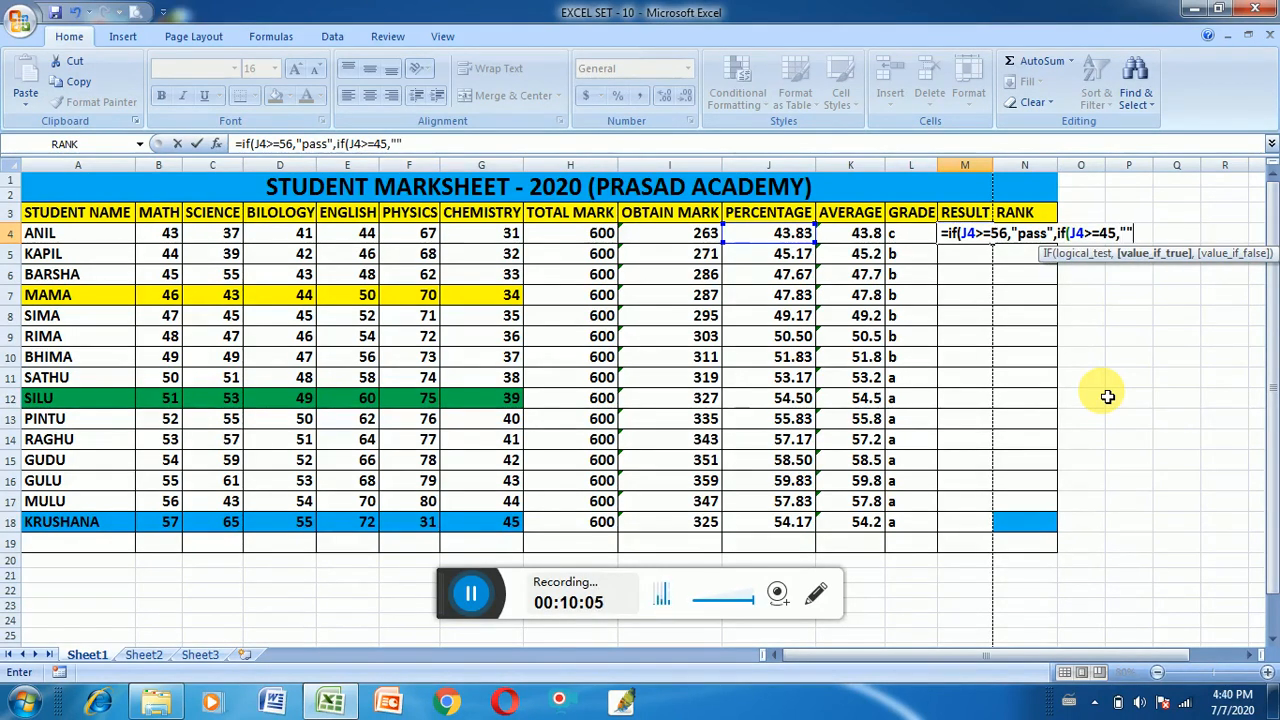
{"action": "key", "text": "BackSpace"}
{"action": "type", "text": "suppl"}
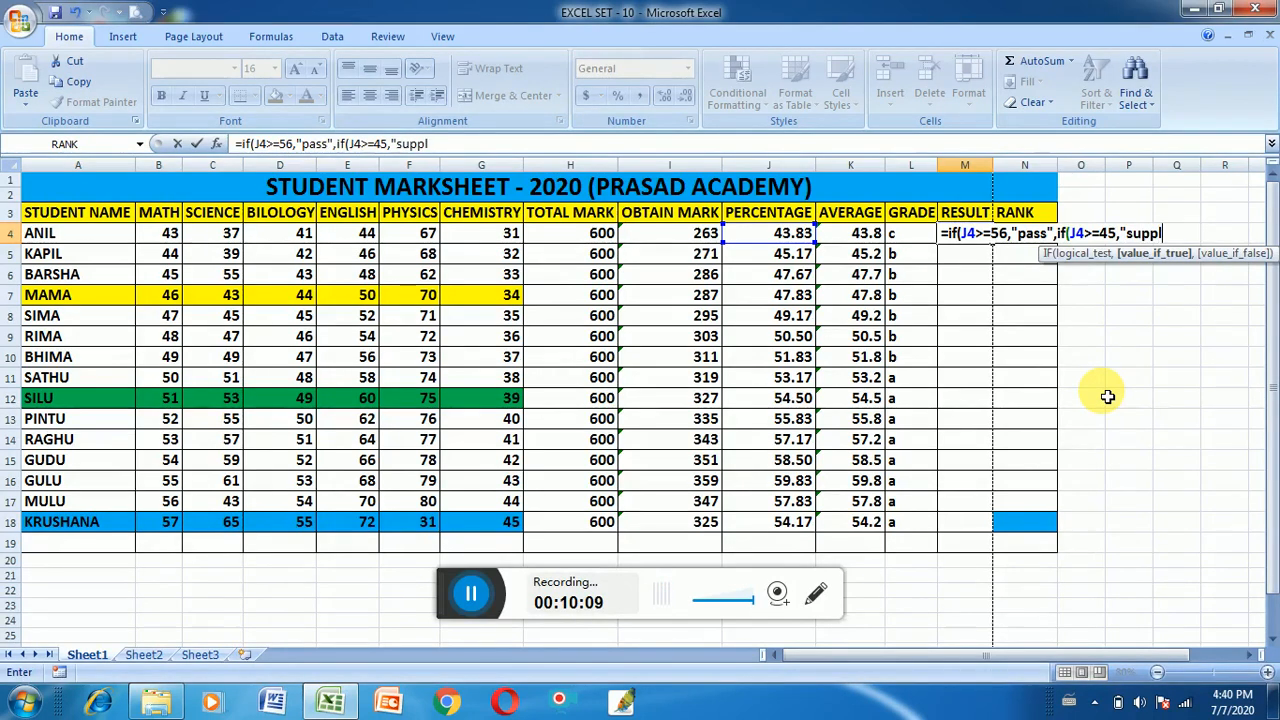
{"action": "type", "text": "\"\""}
{"action": "type", "text": ","}
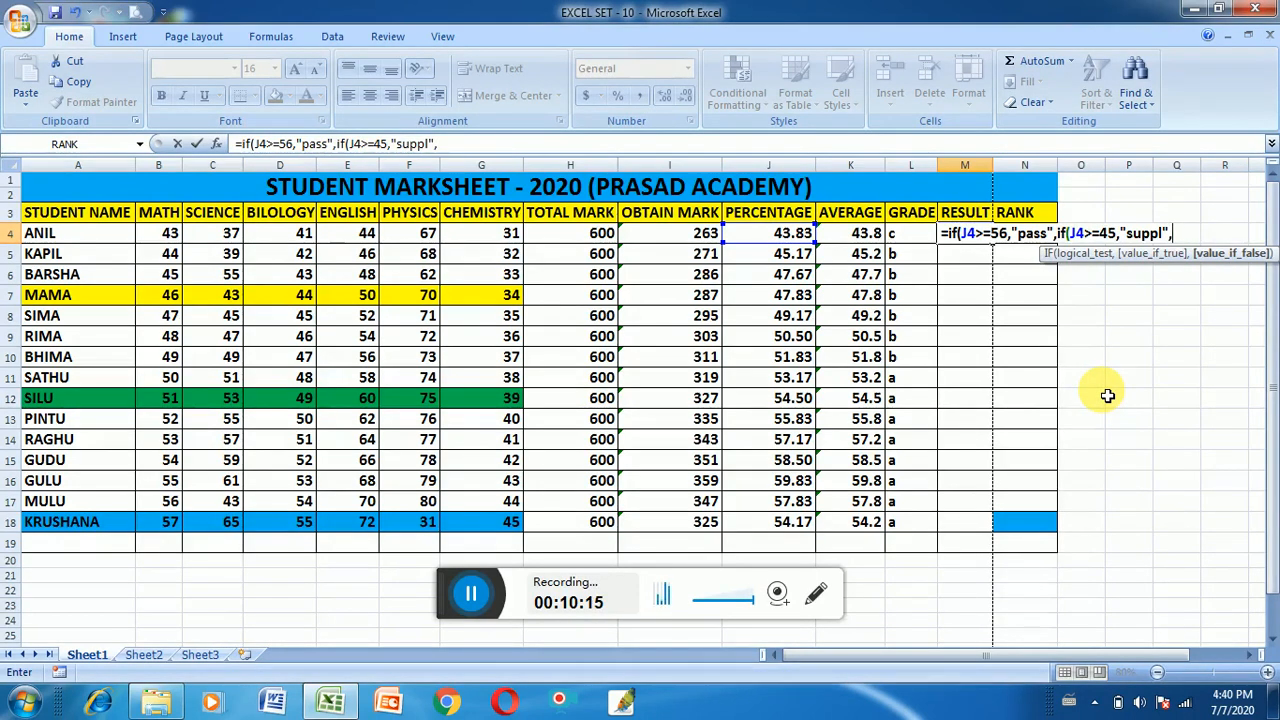
Step: Complete the M4 formula as =if(J4>=56,"pass",if(J4>=45,"suppl","fail")) and fill it down through M18
{"action": "type", "text": "\"suppl\",\"fail\"\""}
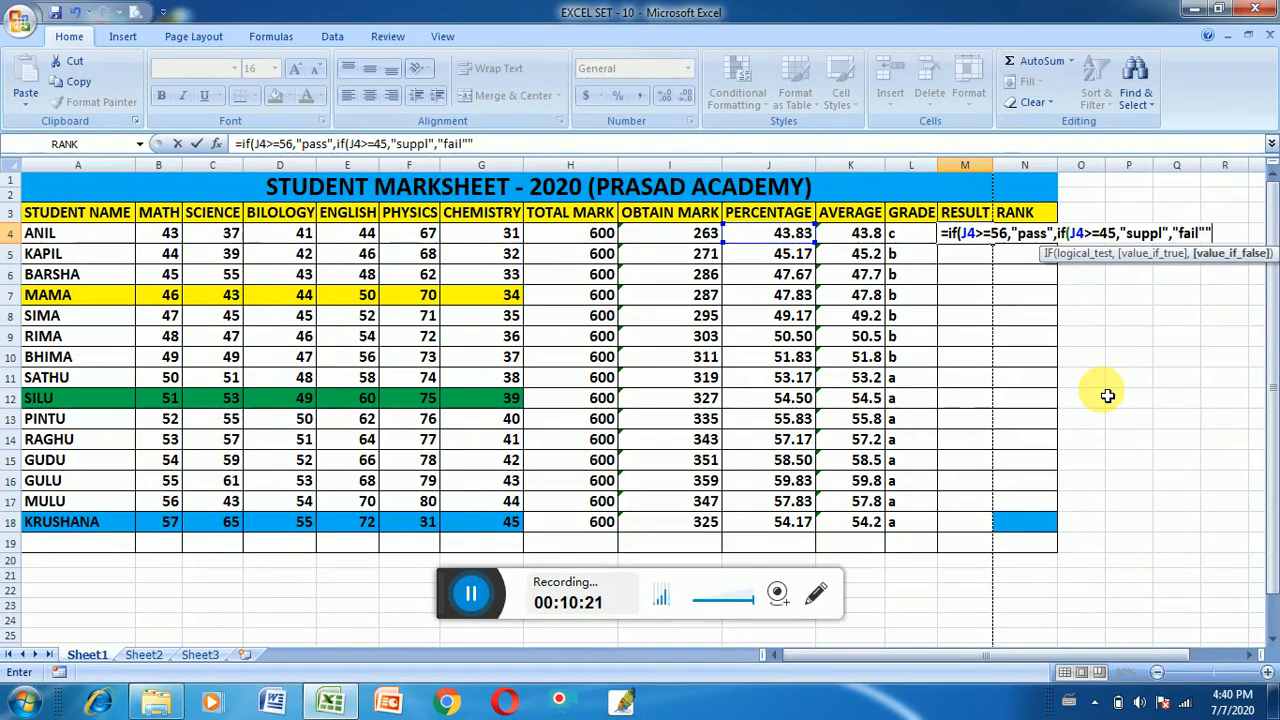
{"action": "key", "text": "BackSpace"}
{"action": "type", "text": "))"}
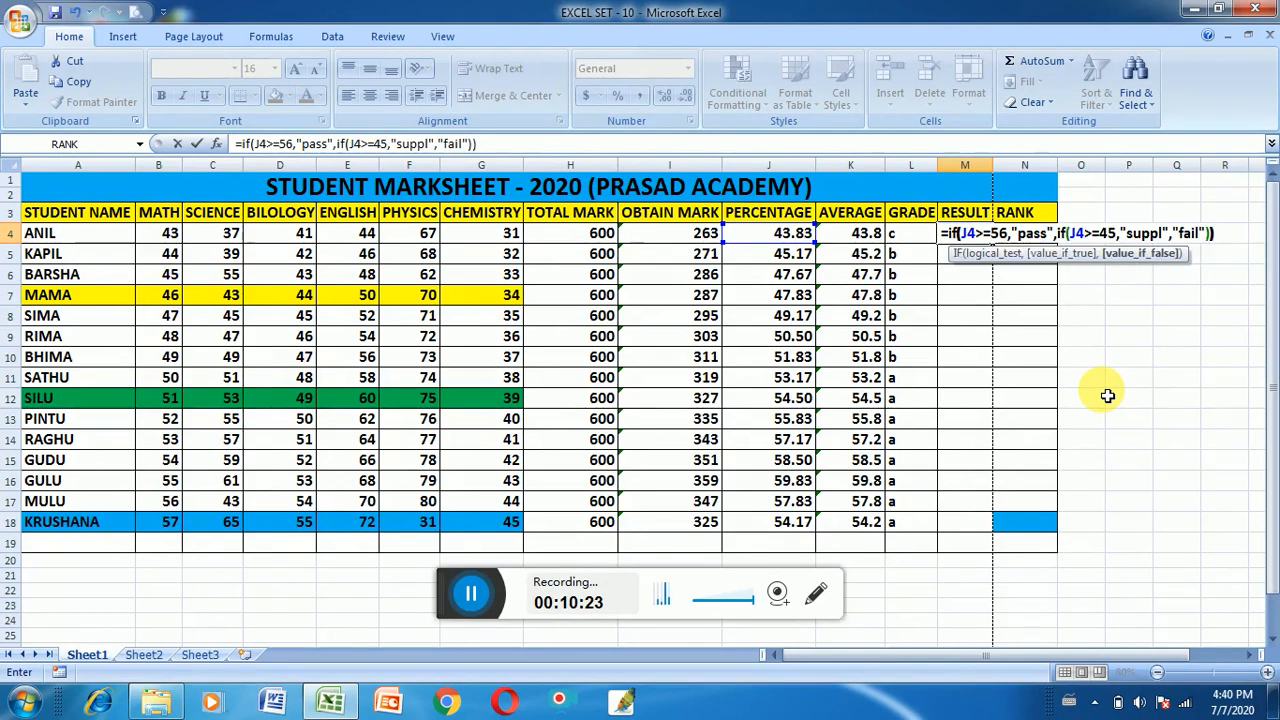
{"action": "key", "text": "Return"}
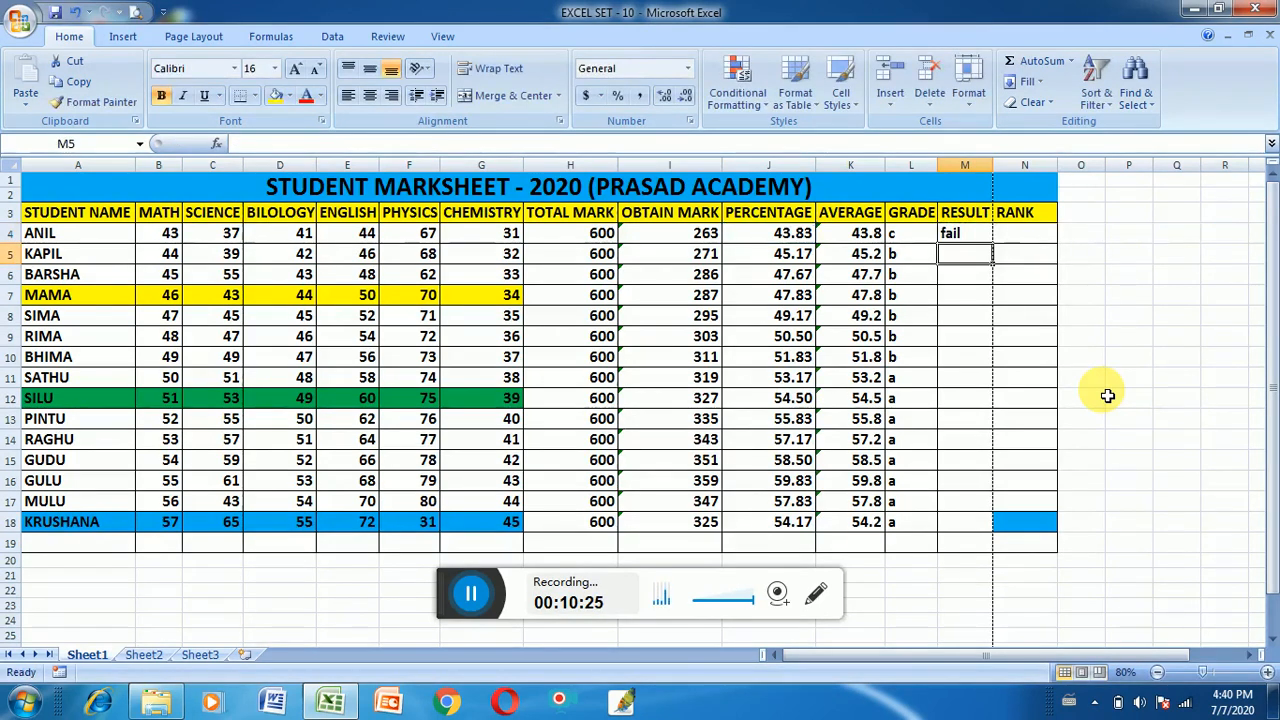
{"action": "left_click", "coordinate": [970, 236]}
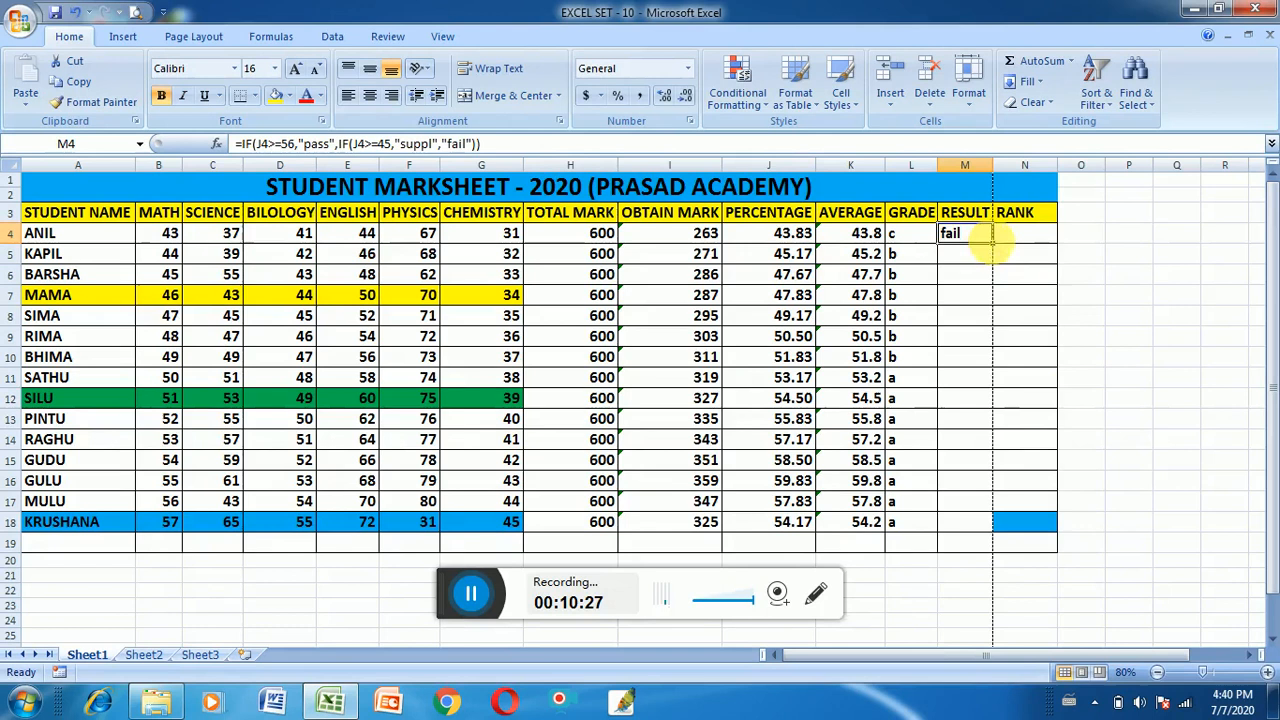
{"action": "double_click", "coordinate": [998, 253]}
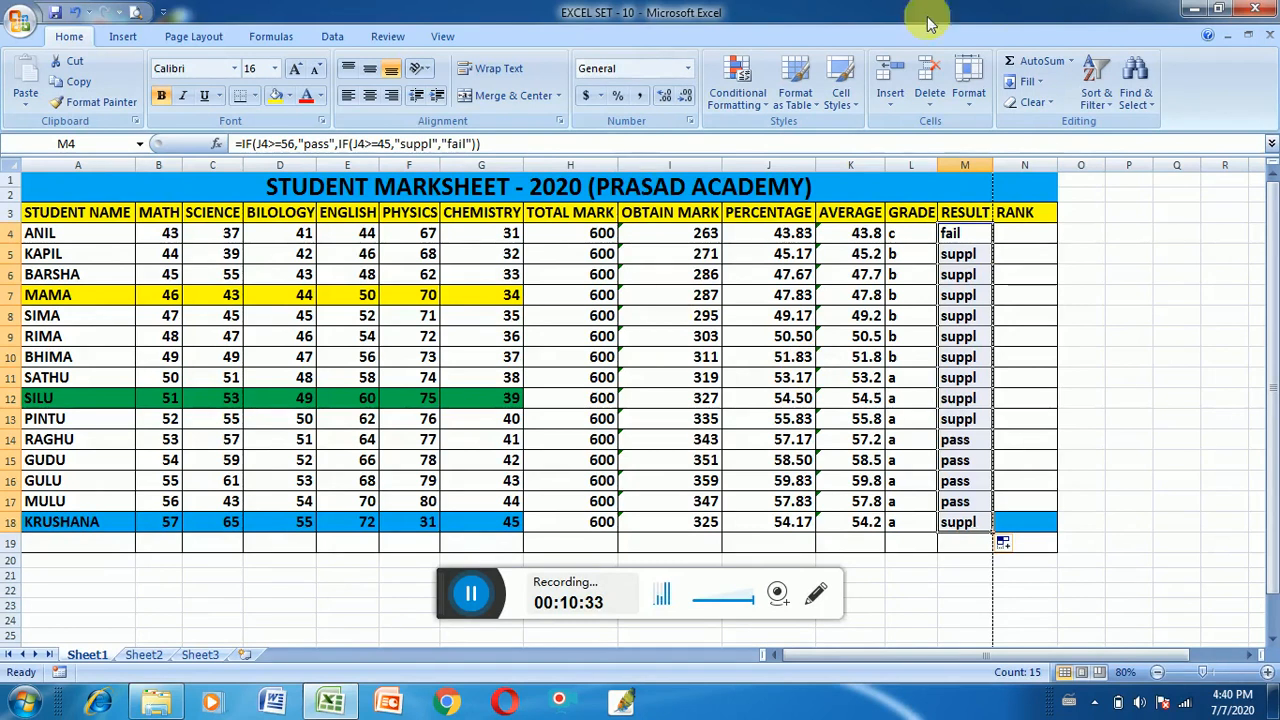
Step: Enter =rank(J4,J4:J18,0) in N4 to rank the percentages in descending order, and fill it down through N18
{"action": "left_click", "coordinate": [1020, 236]}
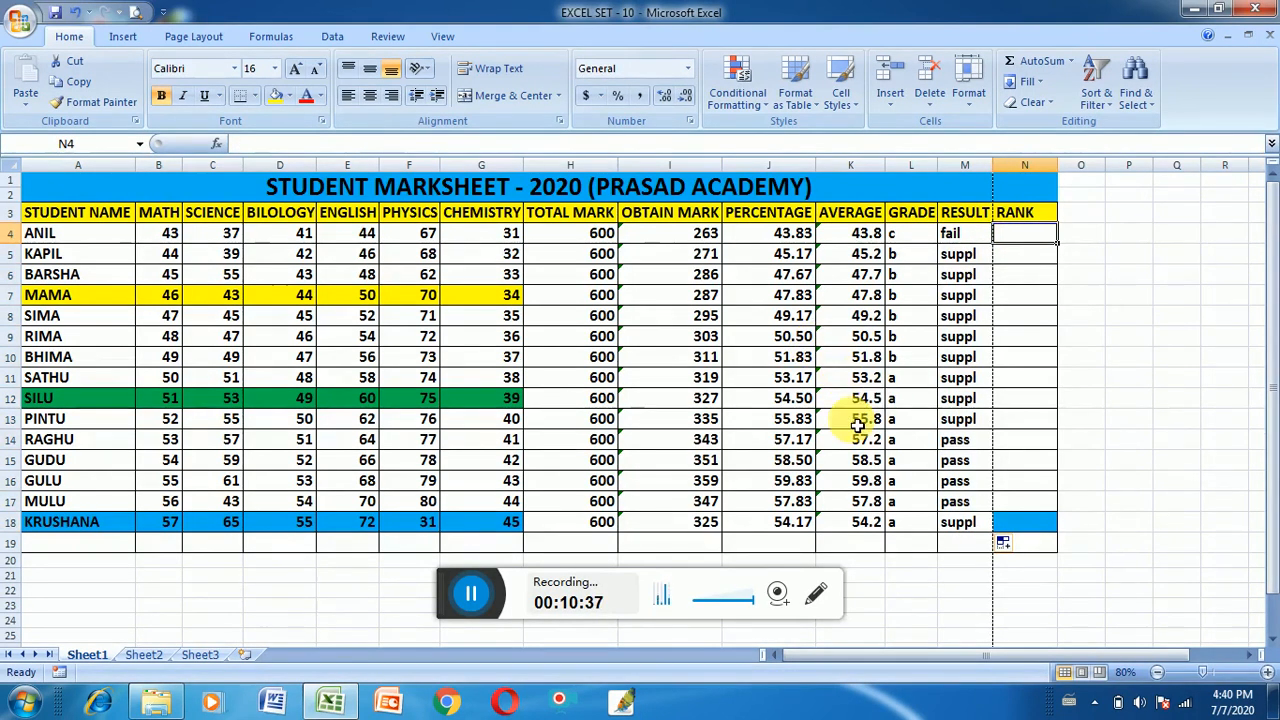
{"action": "type", "text": "=rank"}
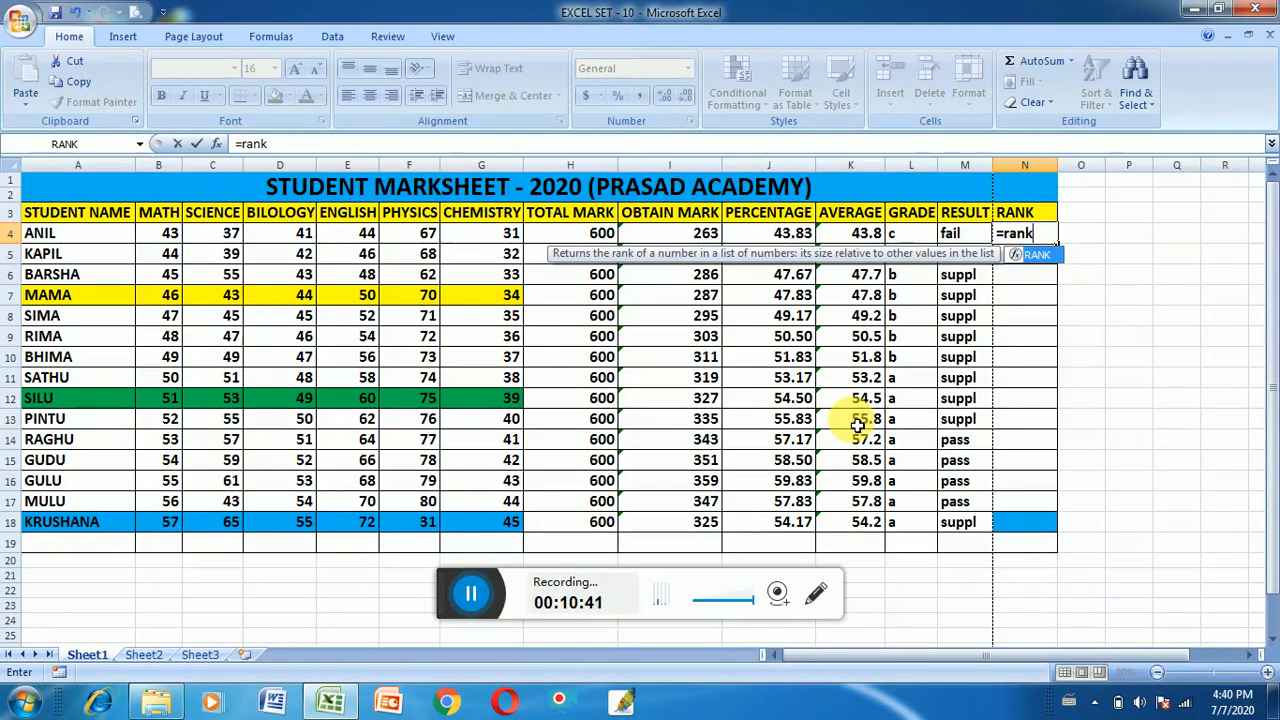
{"action": "type", "text": "("}
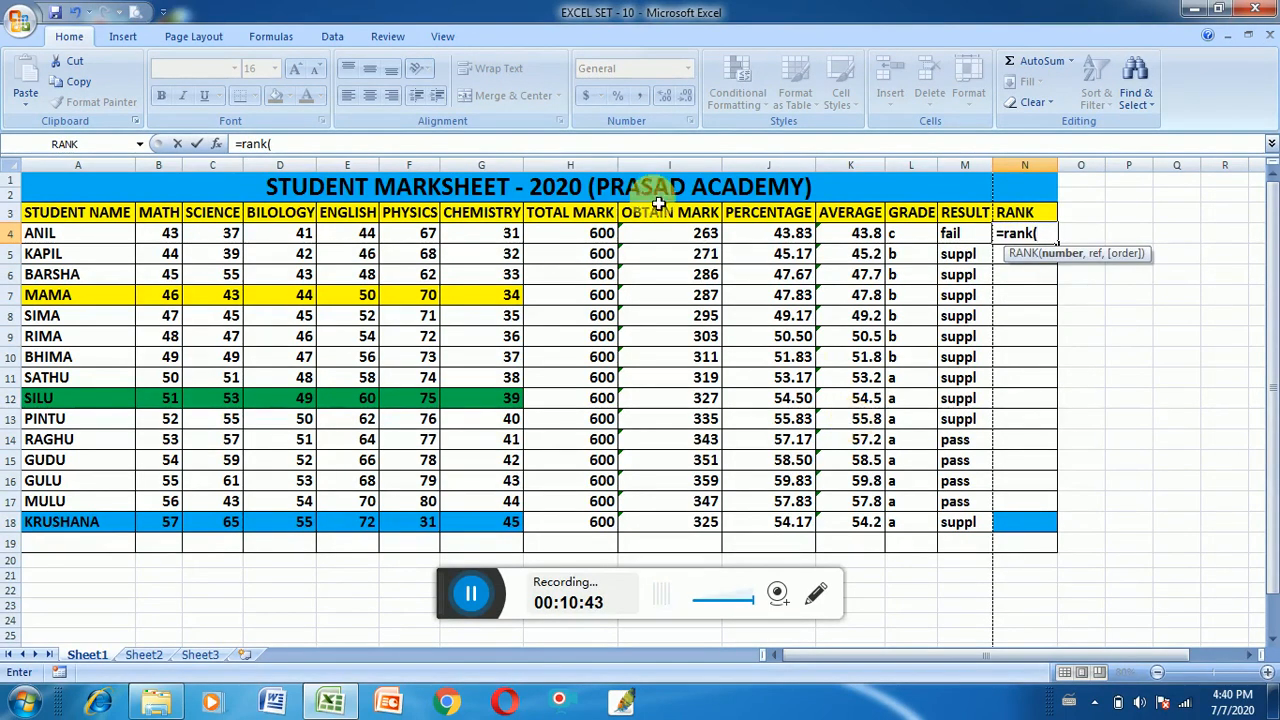
{"action": "left_click", "coordinate": [778, 240]}
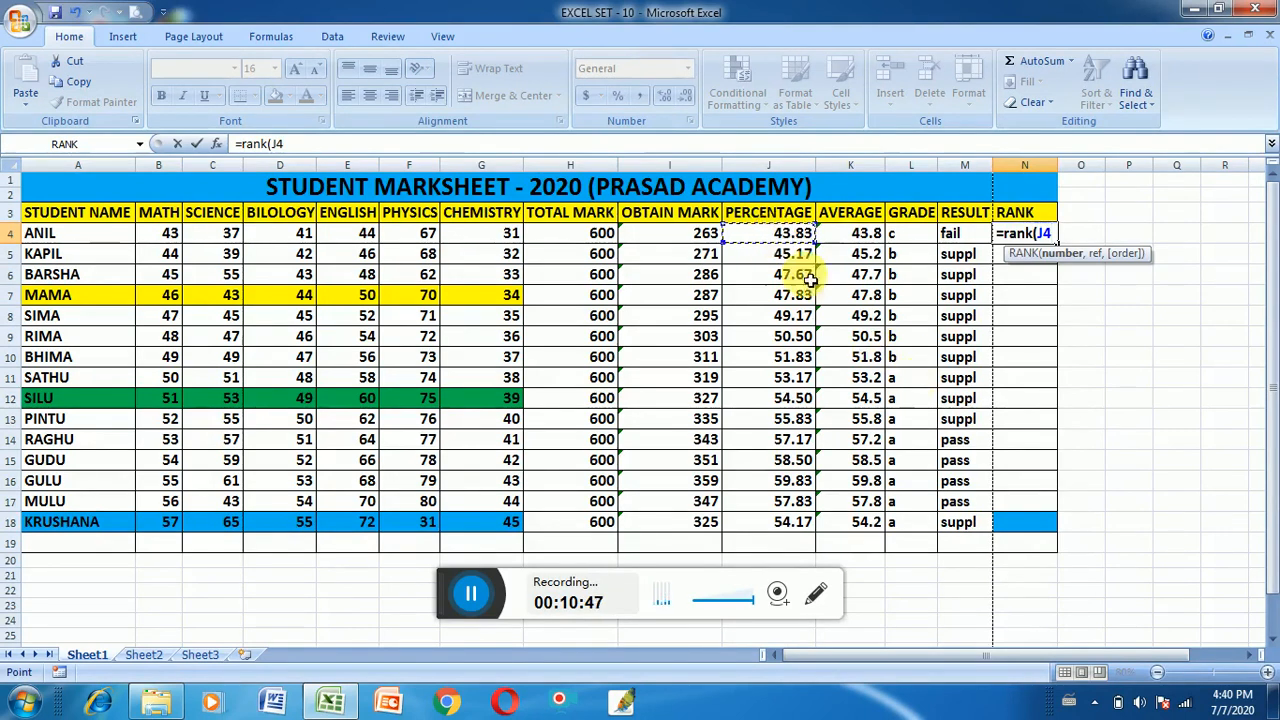
{"action": "type", "text": ","}
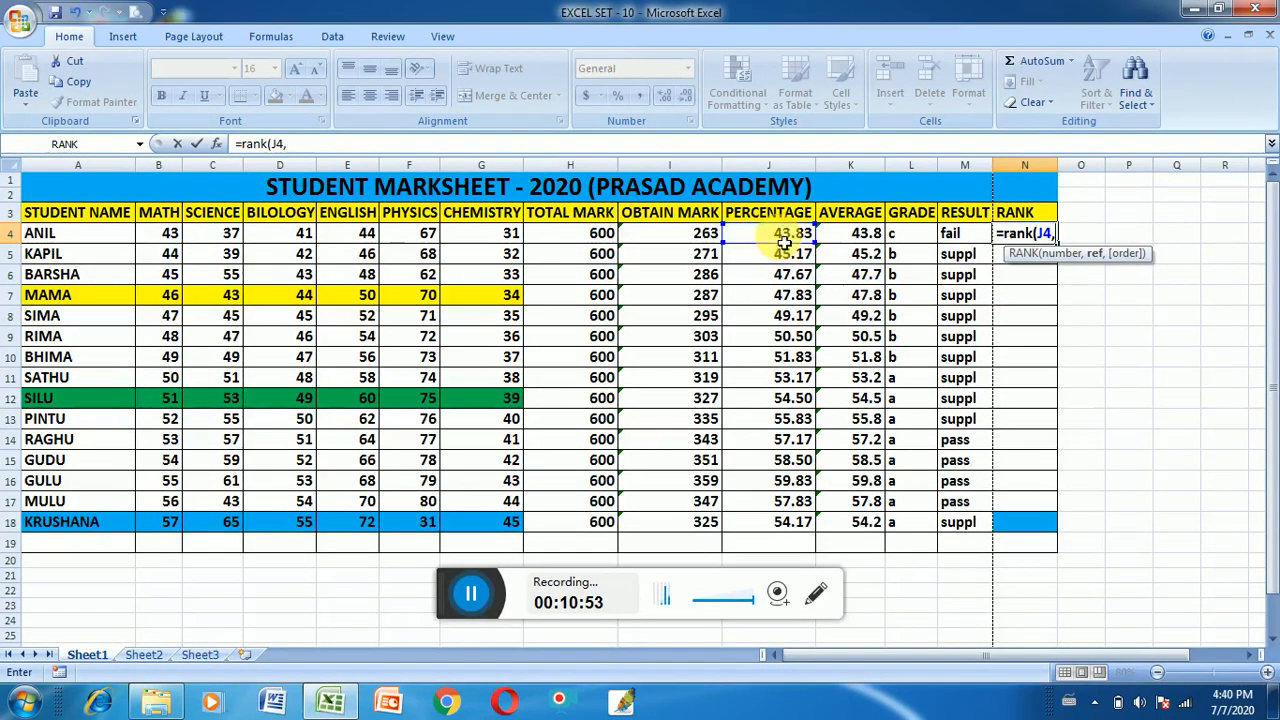
{"action": "left_click_drag", "start_coordinate": [777, 238], "coordinate": [775, 522]}
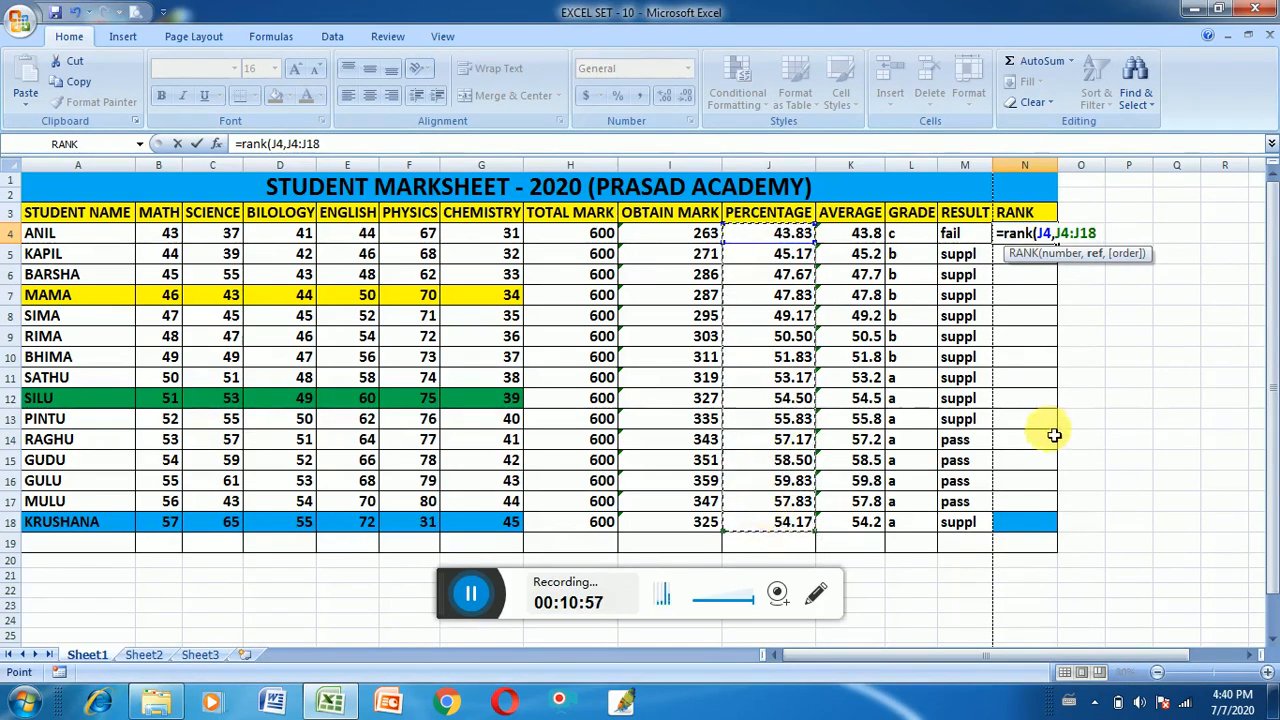
{"action": "type", "text": ","}
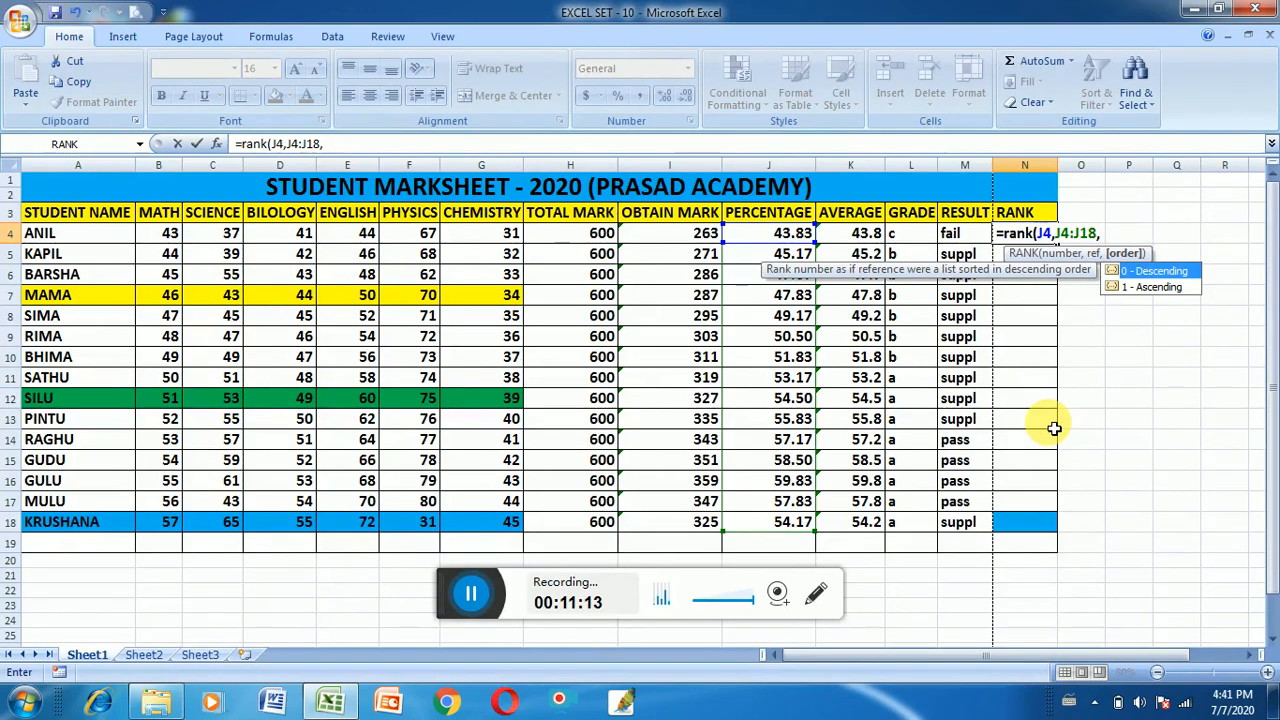
{"action": "type", "text": "0)"}
{"action": "key", "text": "Return"}
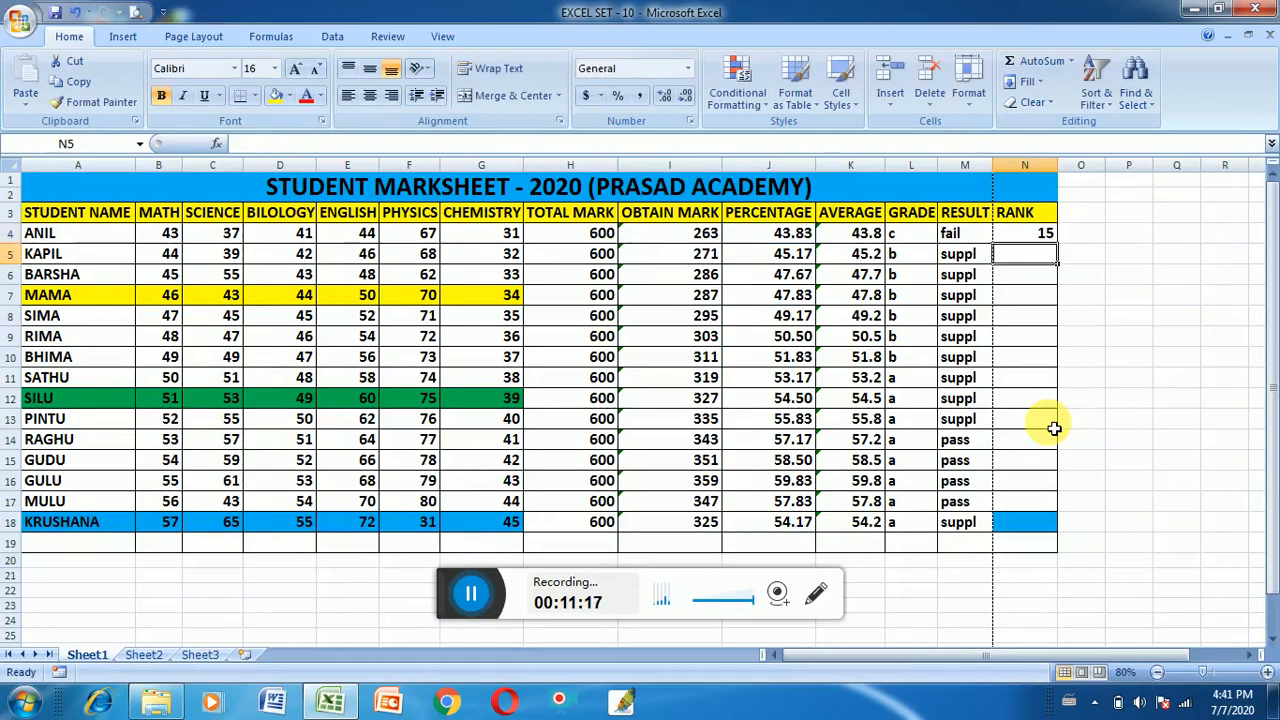
{"action": "left_click", "coordinate": [1046, 240]}
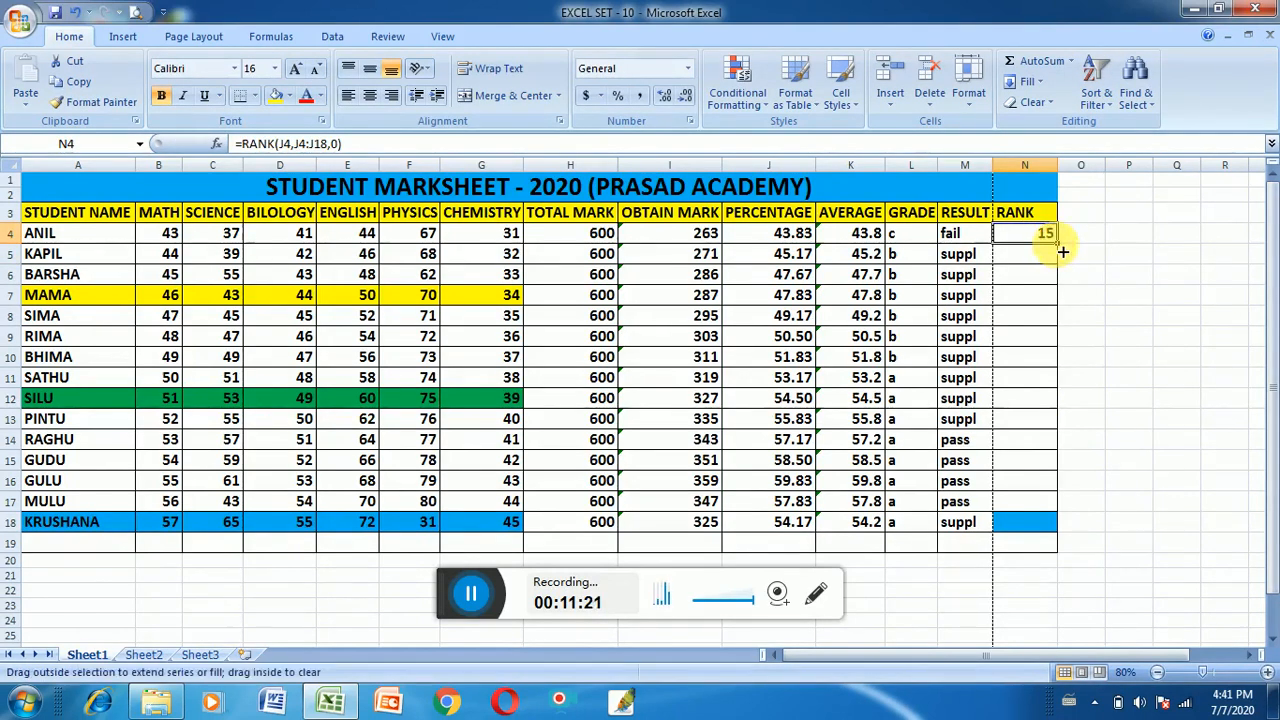
{"action": "double_click", "coordinate": [1057, 244]}
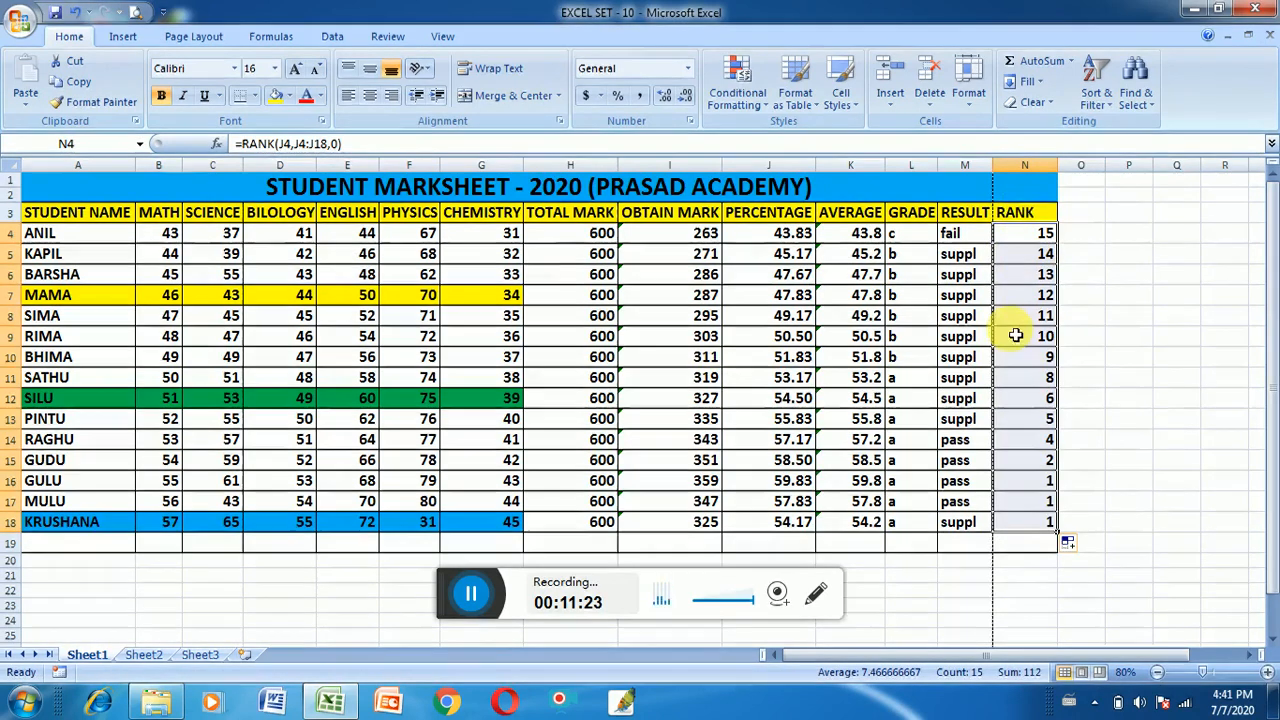